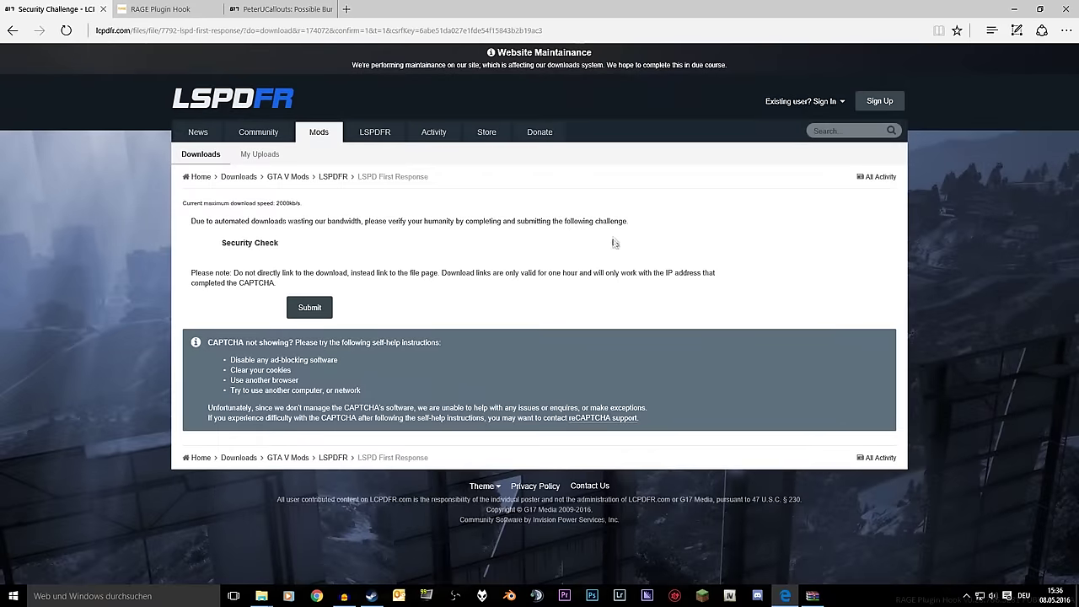
# - Leave the download page's security check and switch to the LSPDFR 031 Install (2).rar archive in WinRAR
pyautogui.click(304, 263)
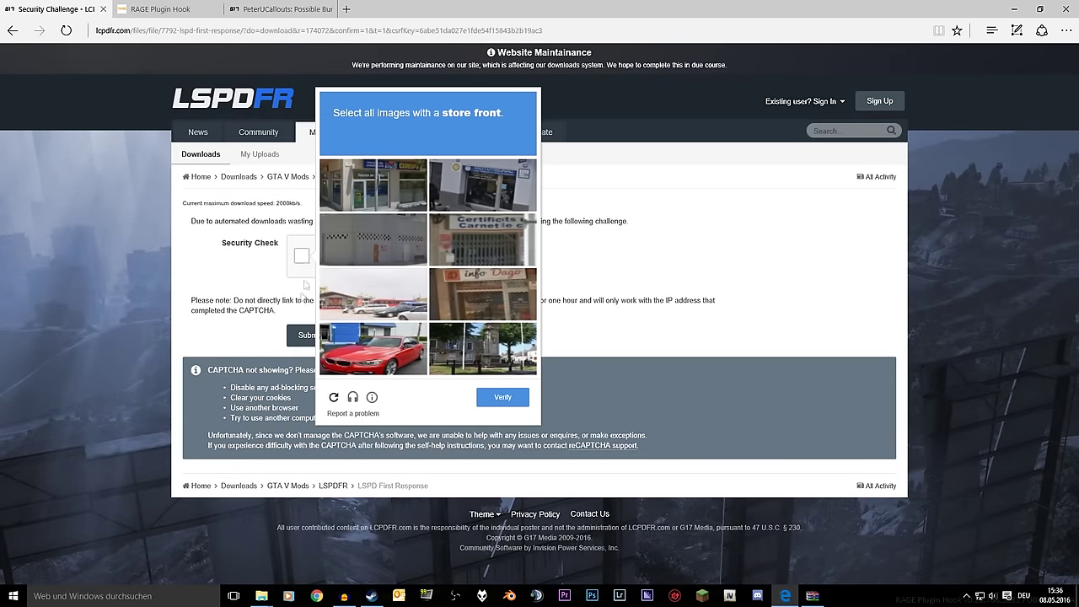
pyautogui.click(297, 312)
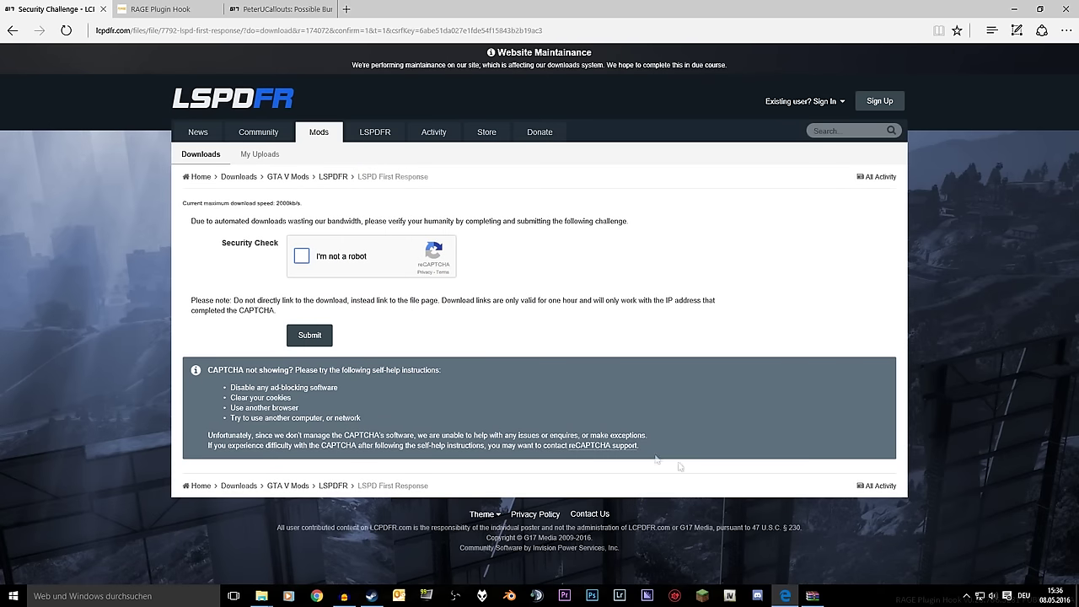
pyautogui.click(806, 595)
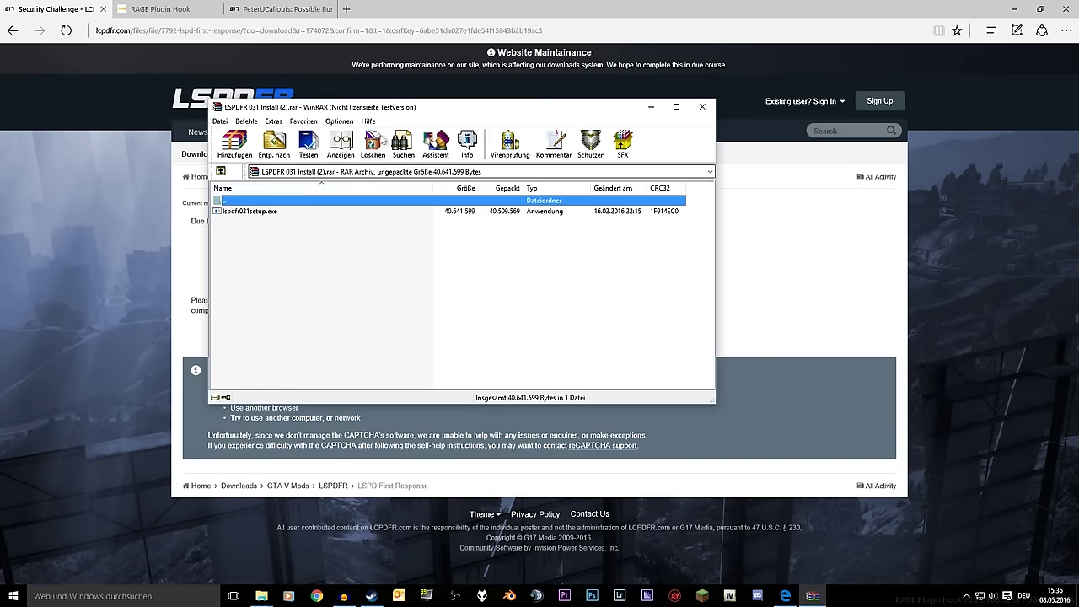
pyautogui.moveTo(396, 111); pyautogui.dragTo(641, 166)
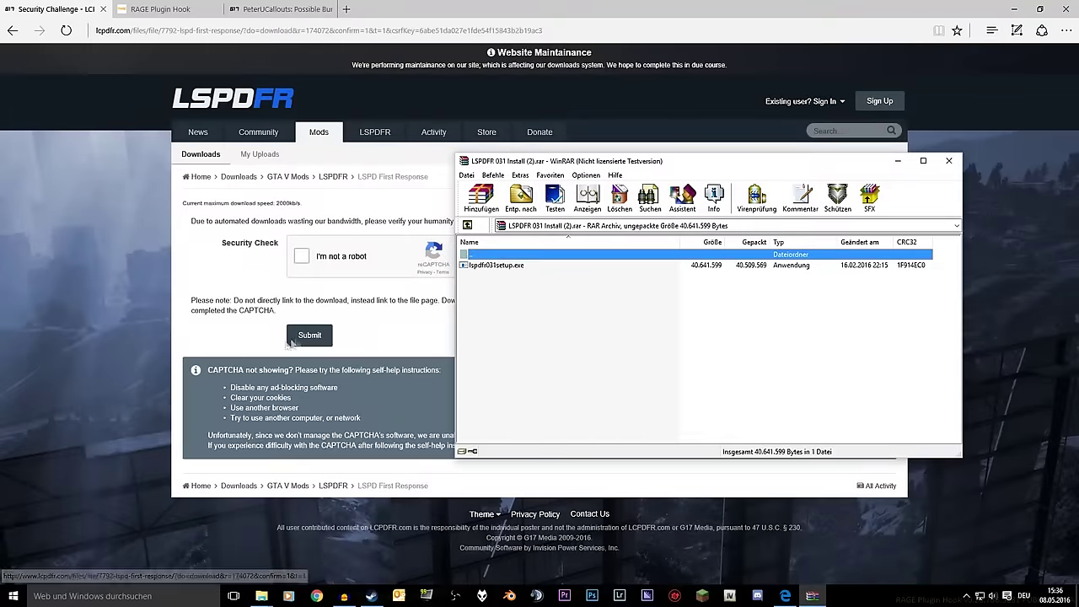
pyautogui.moveTo(558, 168); pyautogui.dragTo(287, 121)
# - Examine the files in the Grand Theft Auto V game folder beside the archive window, and minimize the folder window
pyautogui.moveTo(261, 595)
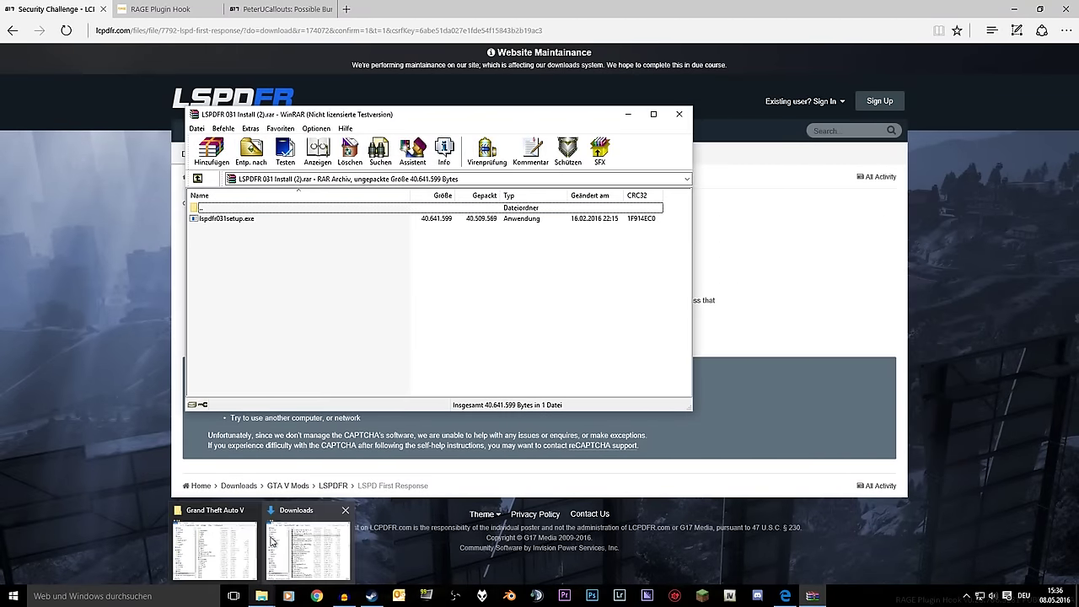
pyautogui.click(215, 544)
pyautogui.moveTo(514, 103); pyautogui.dragTo(529, 114)
pyautogui.scroll(-6, 741, 354)
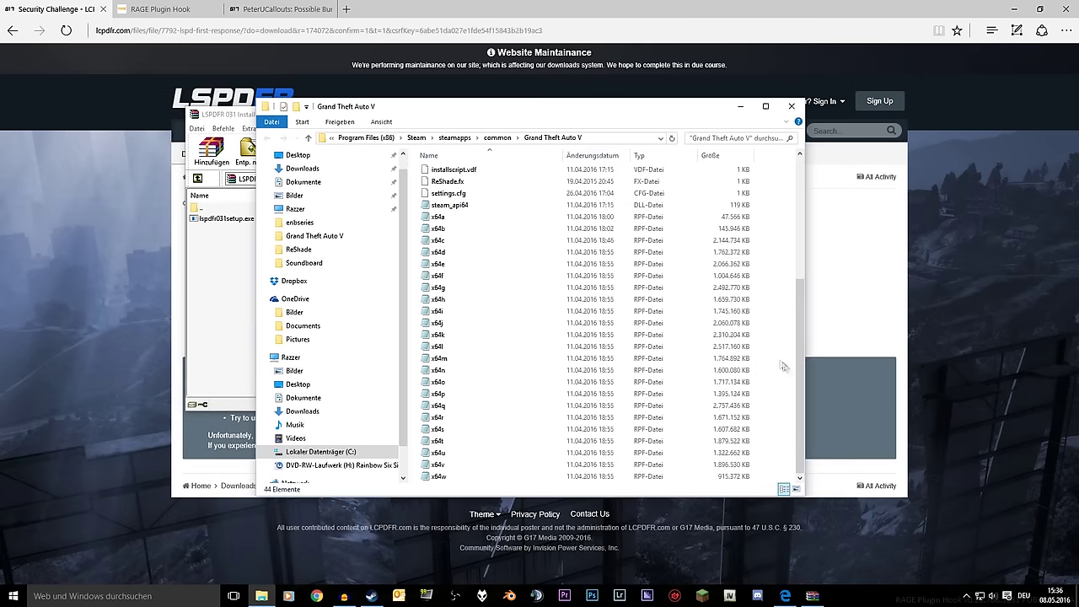
pyautogui.moveTo(798, 374); pyautogui.dragTo(801, 223)
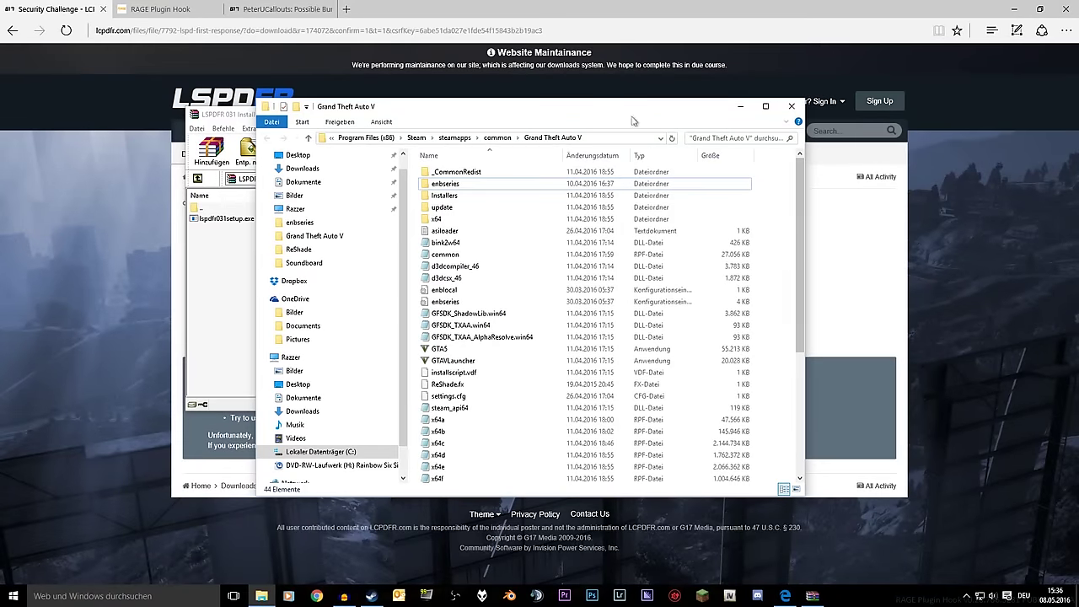
pyautogui.moveTo(627, 106); pyautogui.dragTo(710, 88)
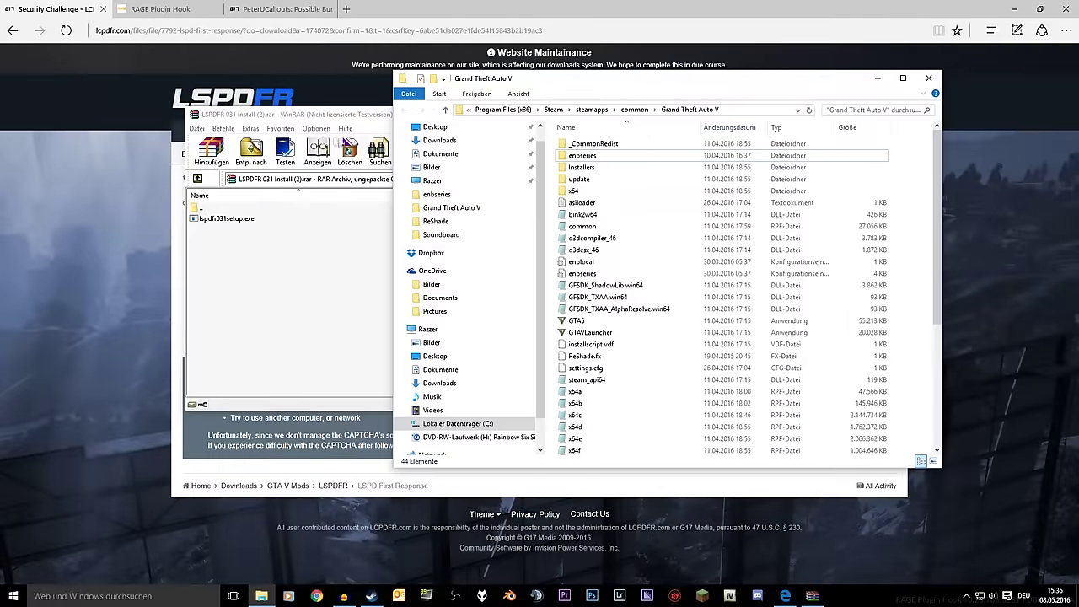
pyautogui.moveTo(280, 120); pyautogui.dragTo(133, 155)
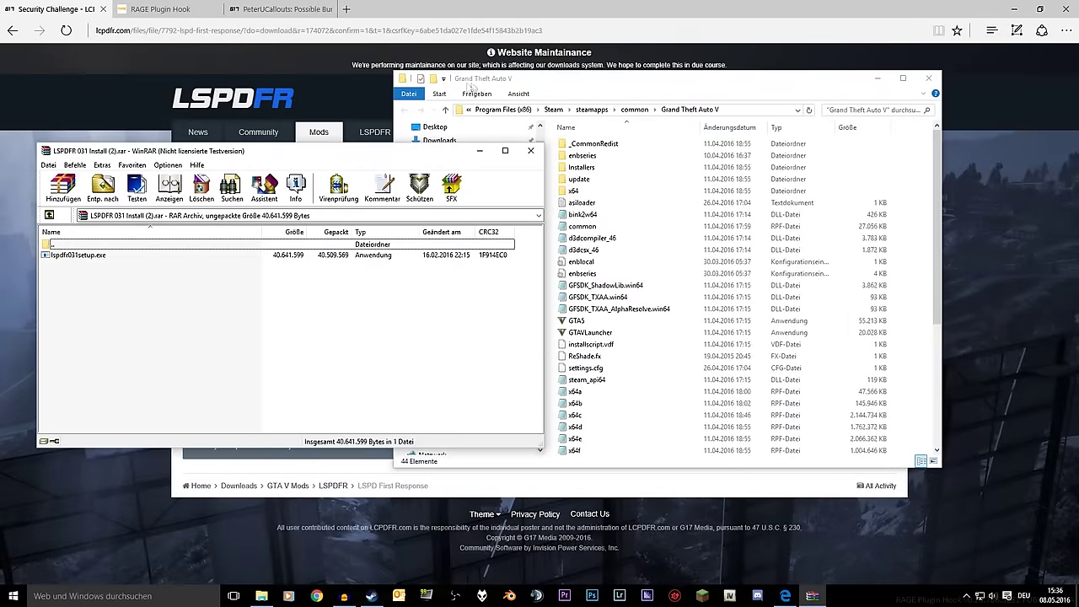
pyautogui.moveTo(552, 74); pyautogui.dragTo(616, 91)
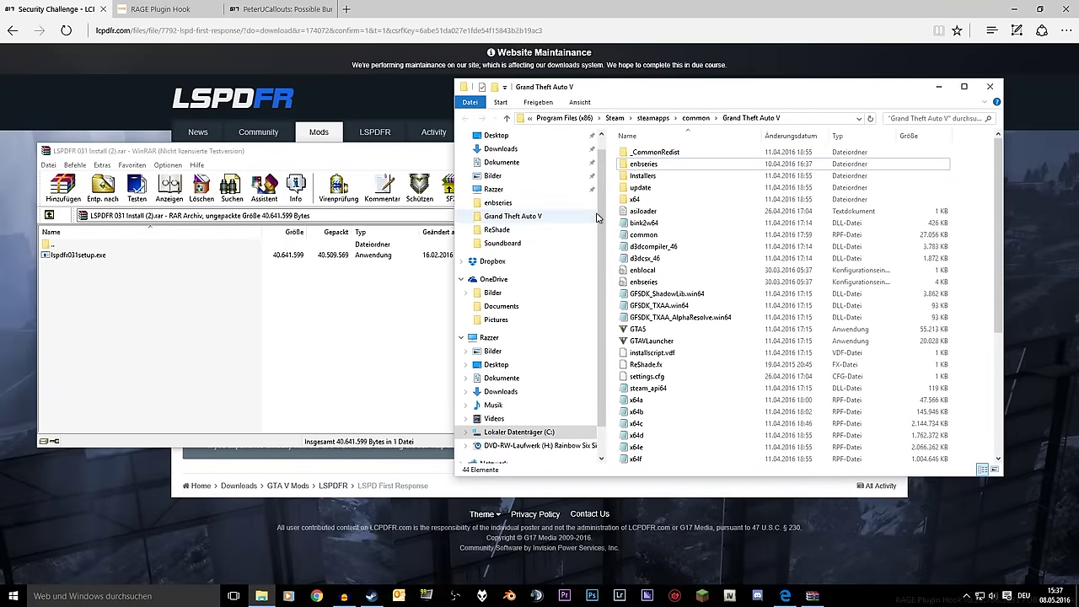
pyautogui.click(938, 86)
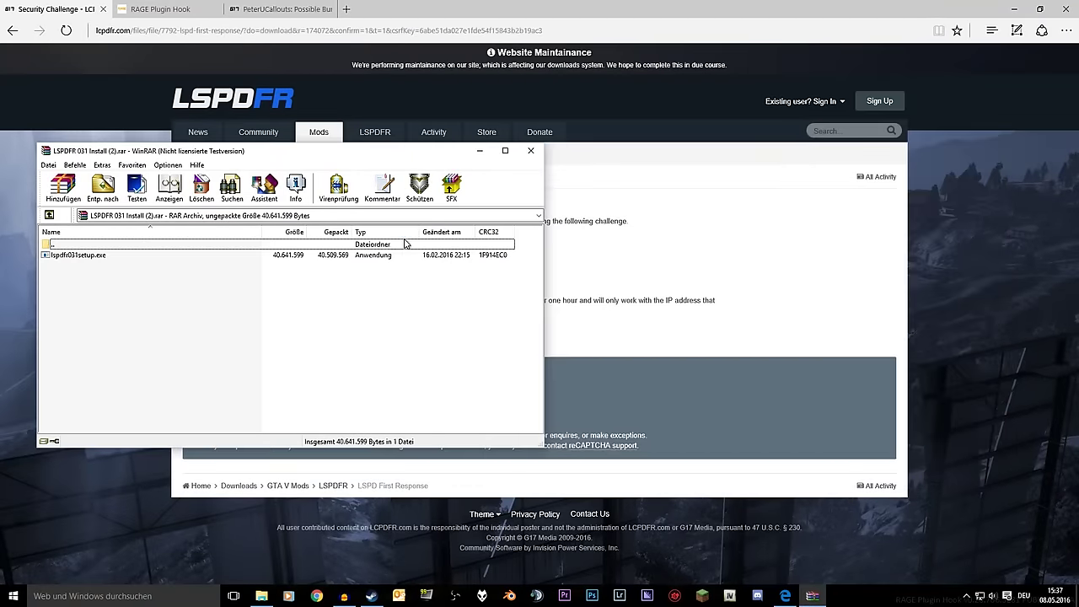
# - Run lspdfr031setup.exe from the archive and allow it to make changes to the PC
pyautogui.moveTo(326, 153); pyautogui.dragTo(415, 159)
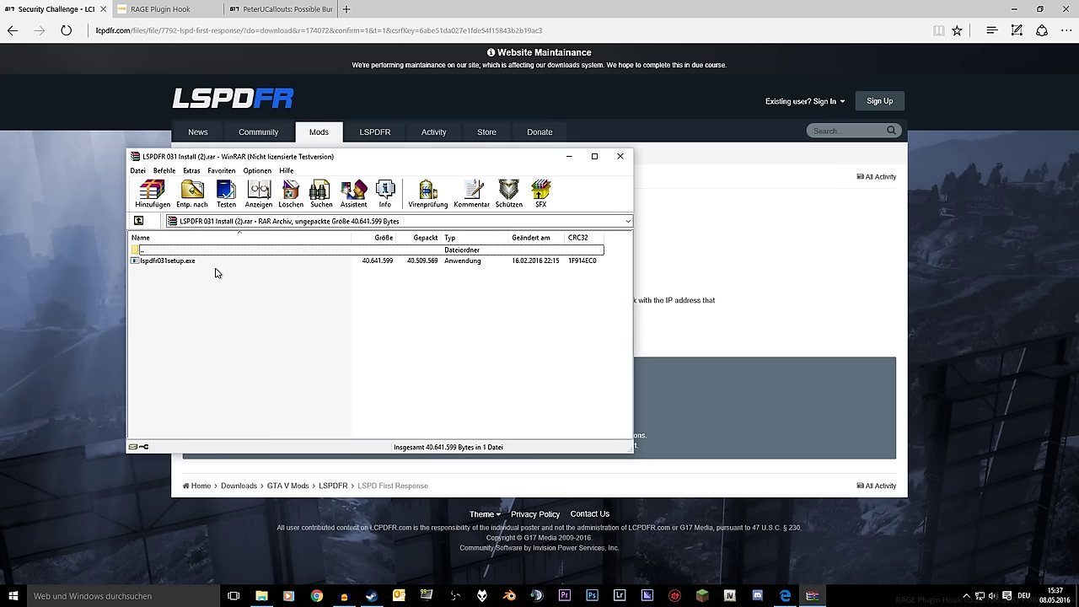
pyautogui.doubleClick(219, 262)
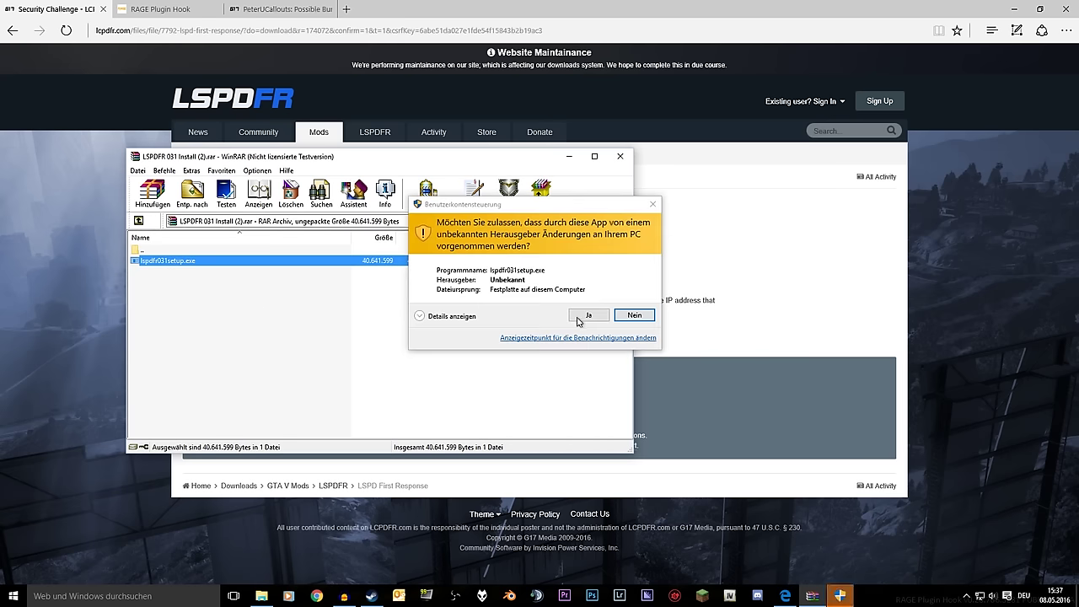
pyautogui.click(582, 322)
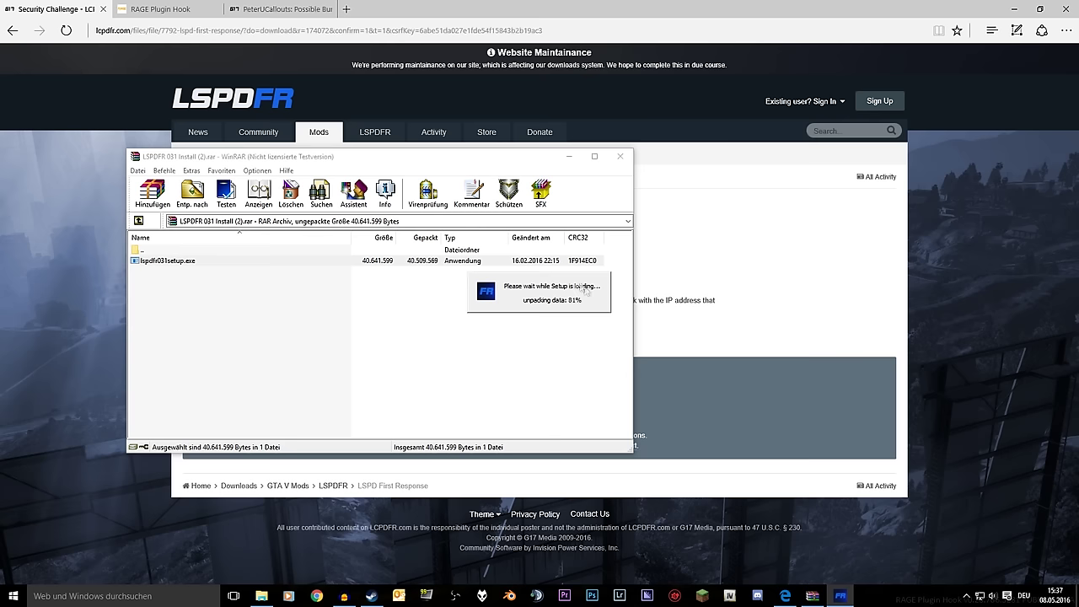
pyautogui.click(544, 324)
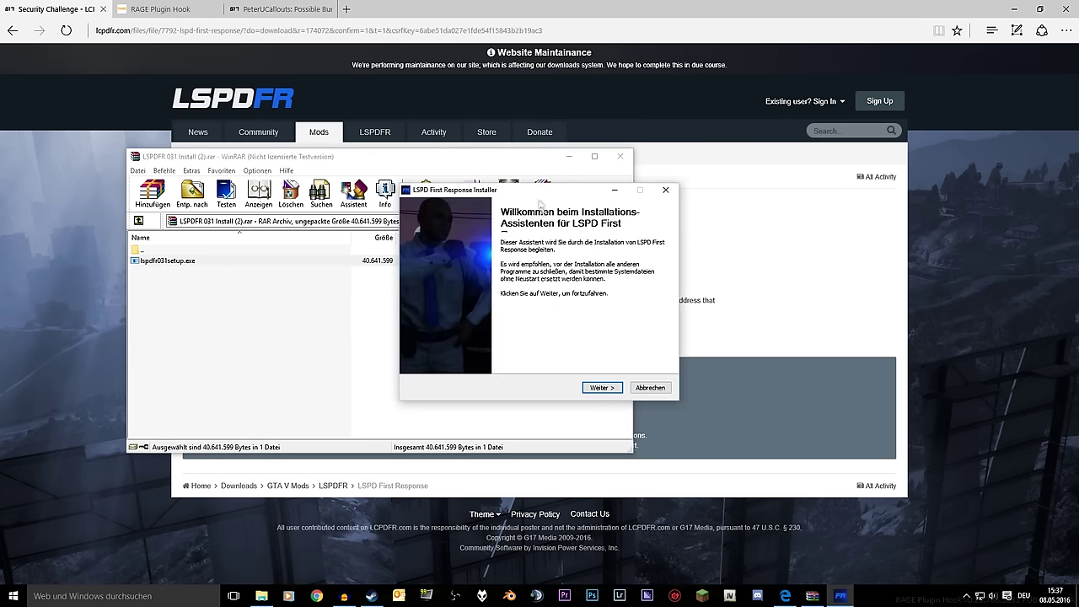
# - Accept the installer's license agreement and continue with the default components, including RAGE Plugin Hook, AdvancedHookV and ASI Loader
pyautogui.moveTo(546, 195); pyautogui.dragTo(519, 187)
pyautogui.click(576, 380)
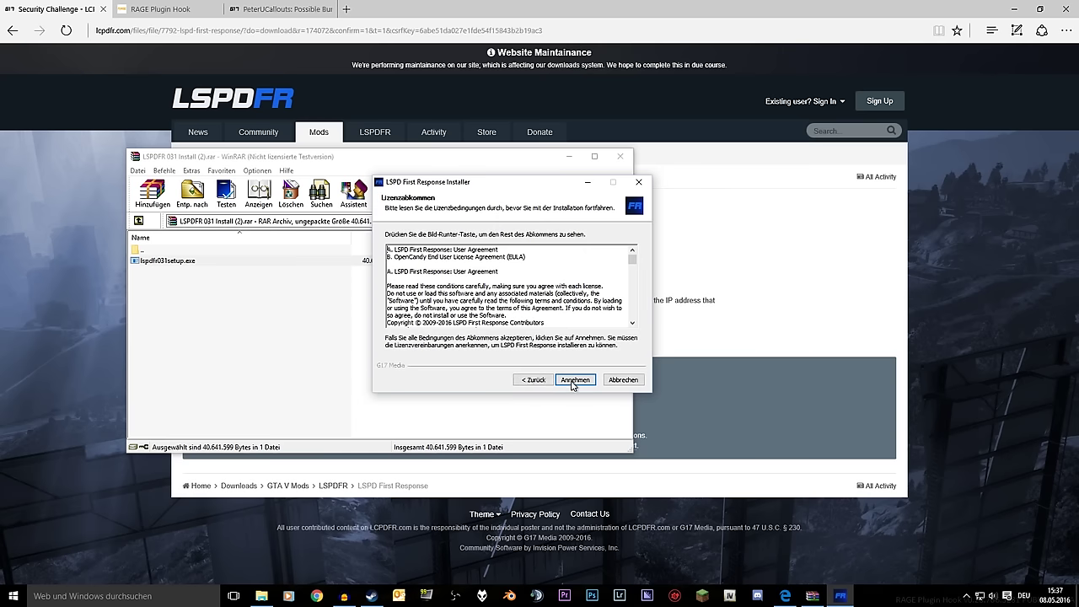
pyautogui.click(577, 380)
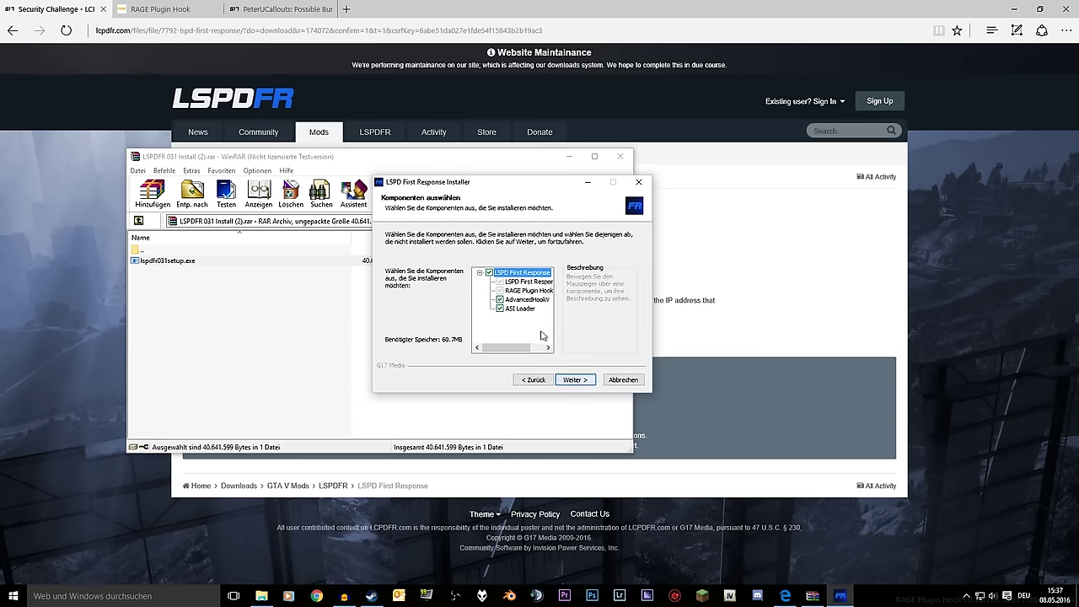
pyautogui.click(505, 291)
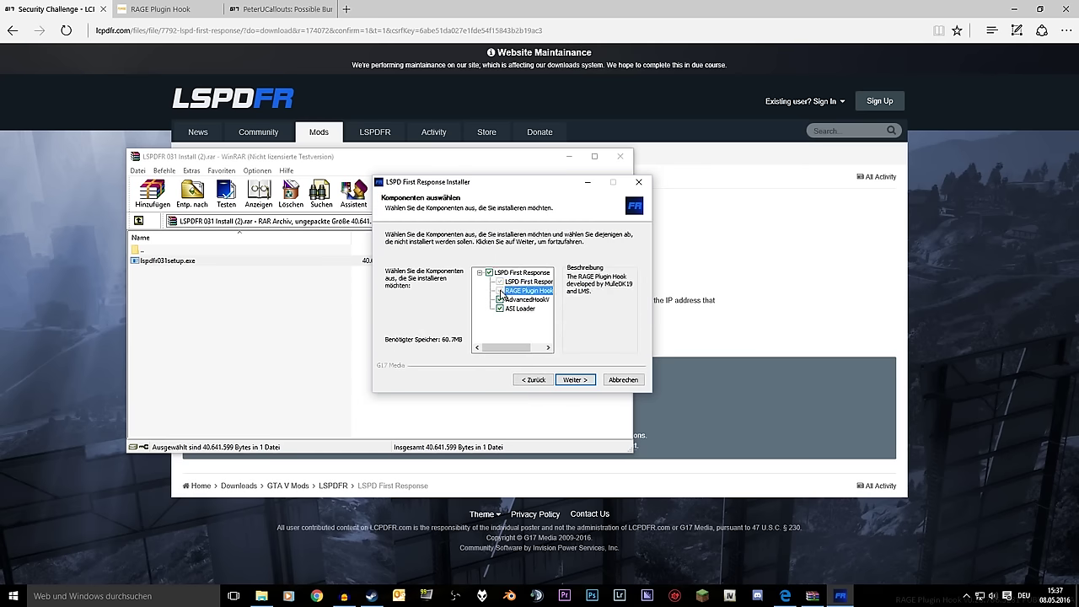
pyautogui.click(573, 381)
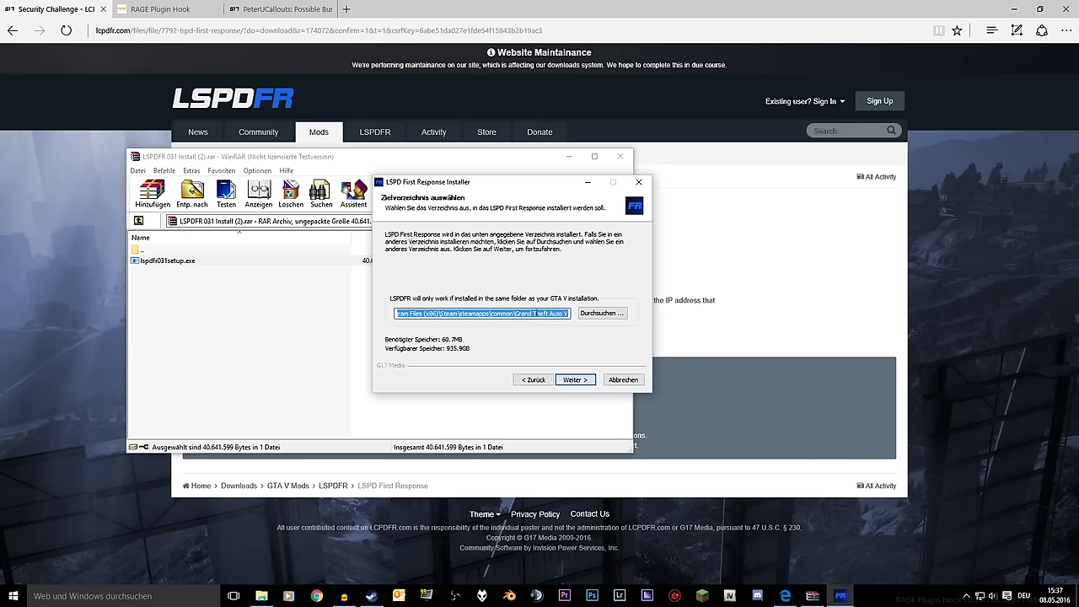
# - Install LSPDFR into the Steam steamapps\common\Grand Theft Auto V folder, continuing past the AVG Zen offer
pyautogui.moveTo(410, 313); pyautogui.dragTo(451, 317)
pyautogui.click(458, 315)
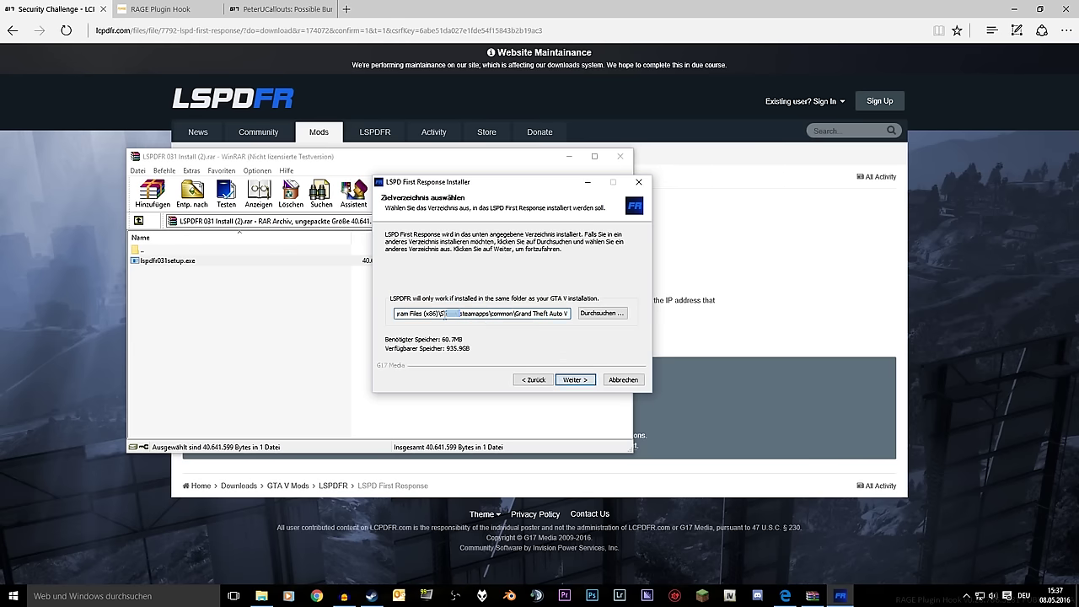
pyautogui.click(508, 313)
pyautogui.click(576, 379)
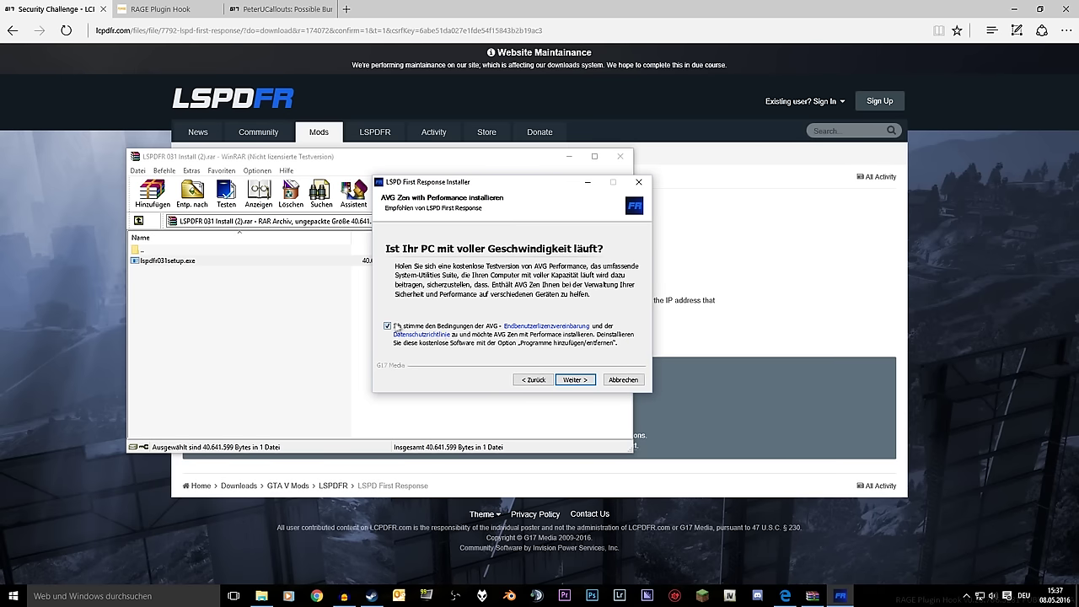
pyautogui.click(573, 380)
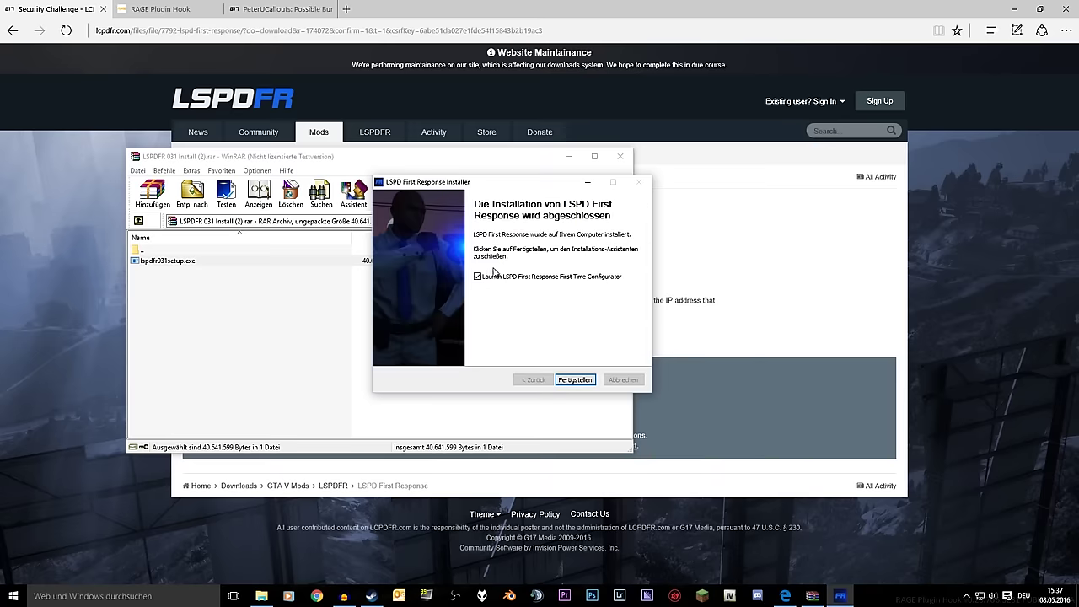
# - Finish the installer with the First Time Configurator set to launch, and decline updating lspdfr031setup.exe in the archive
pyautogui.click(581, 382)
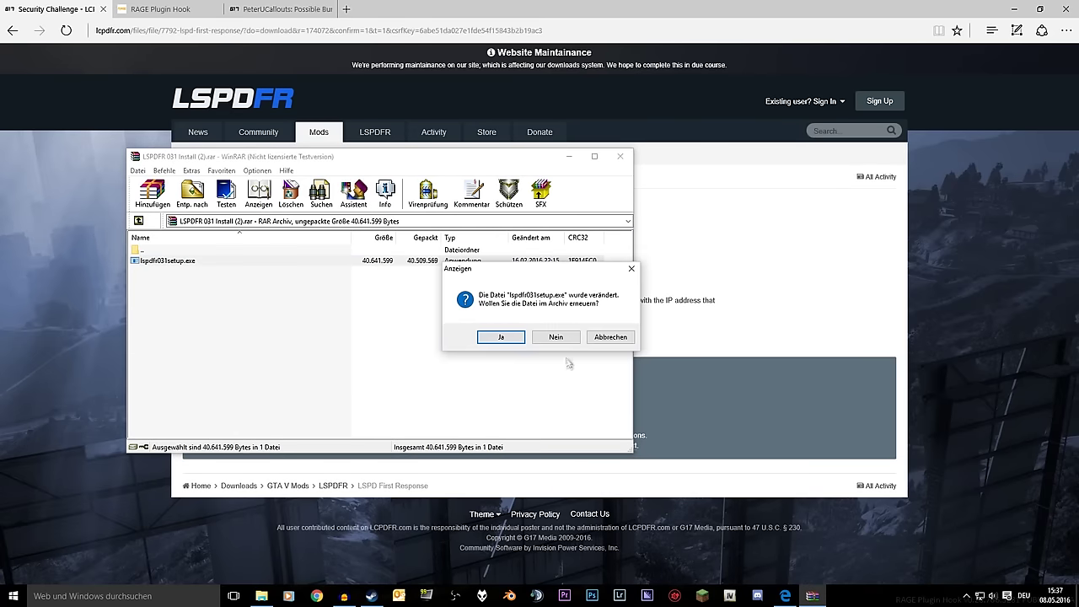
pyautogui.click(556, 336)
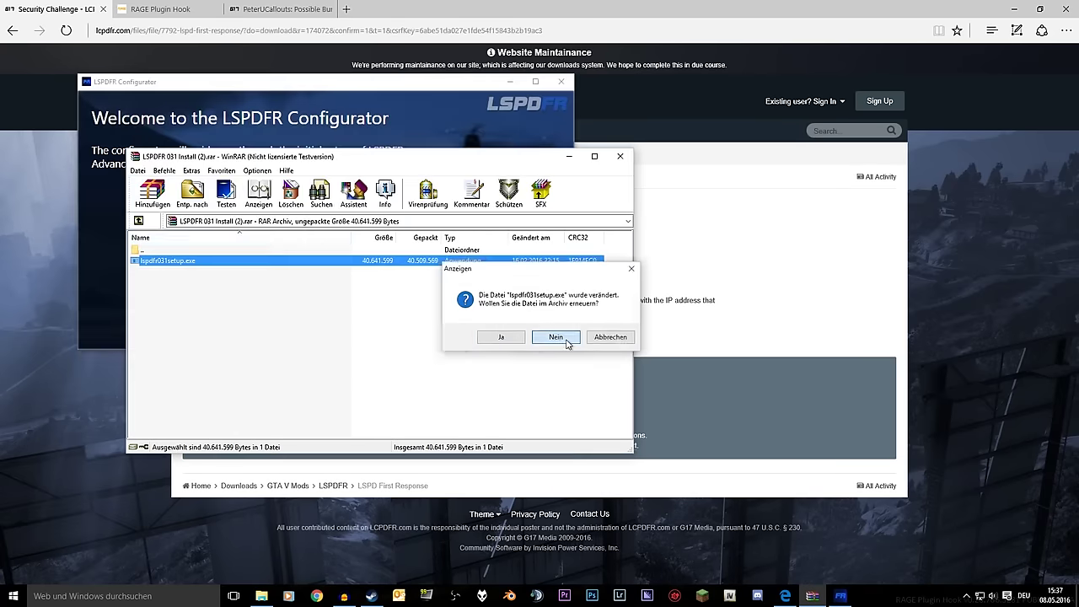
pyautogui.click(569, 156)
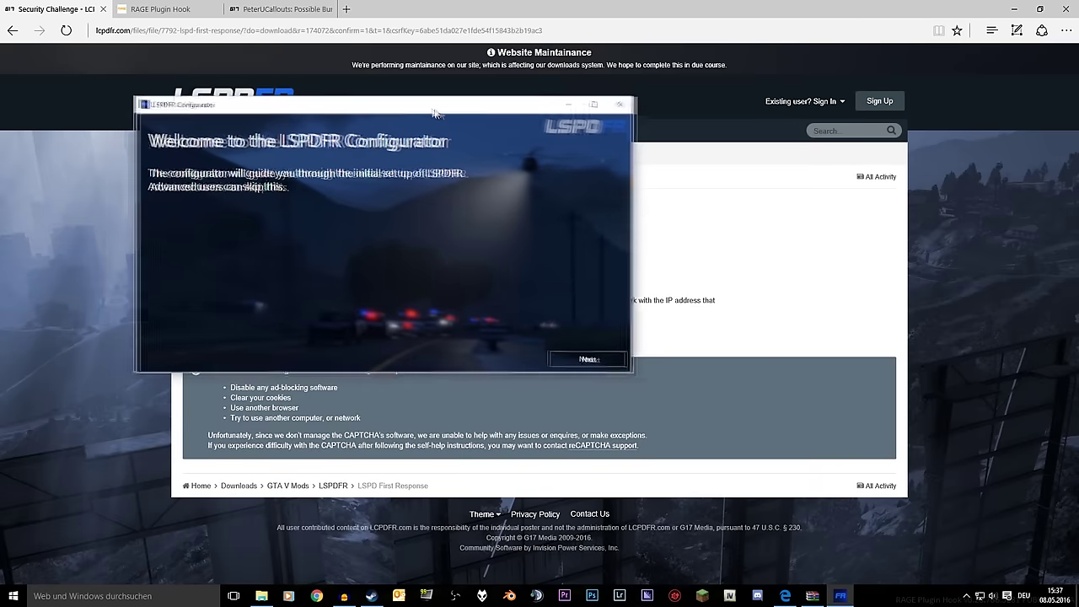
# - In the LSPDFR Configurator, accept the RAGE Plugin Hook disclaimer and save the settings with a Callouts Multiplier of 250
pyautogui.click(651, 375)
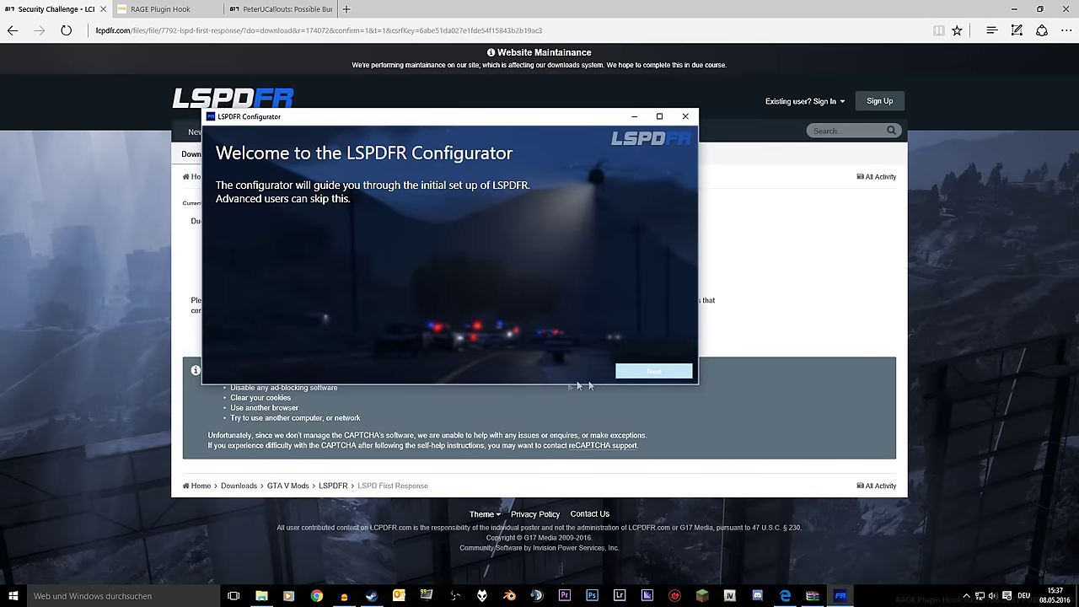
pyautogui.click(656, 189)
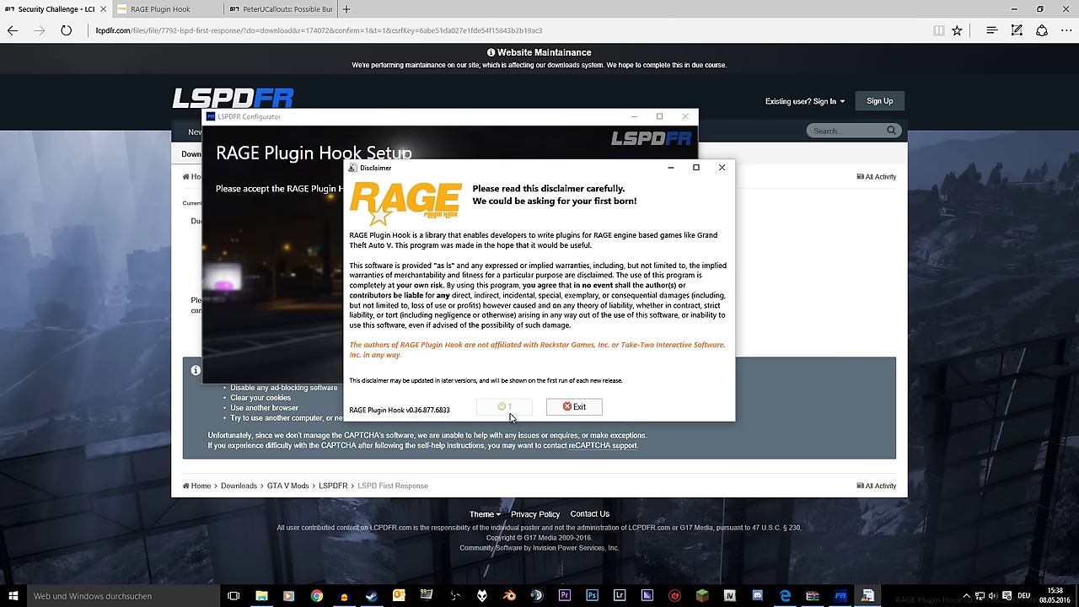
pyautogui.click(506, 407)
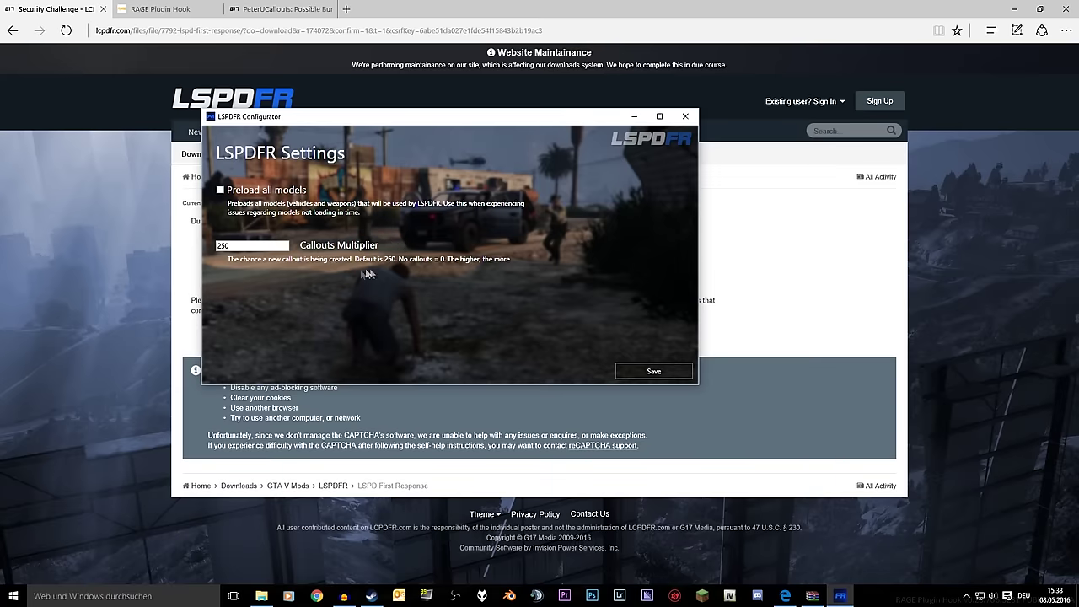
pyautogui.doubleClick(234, 244)
pyautogui.click(653, 372)
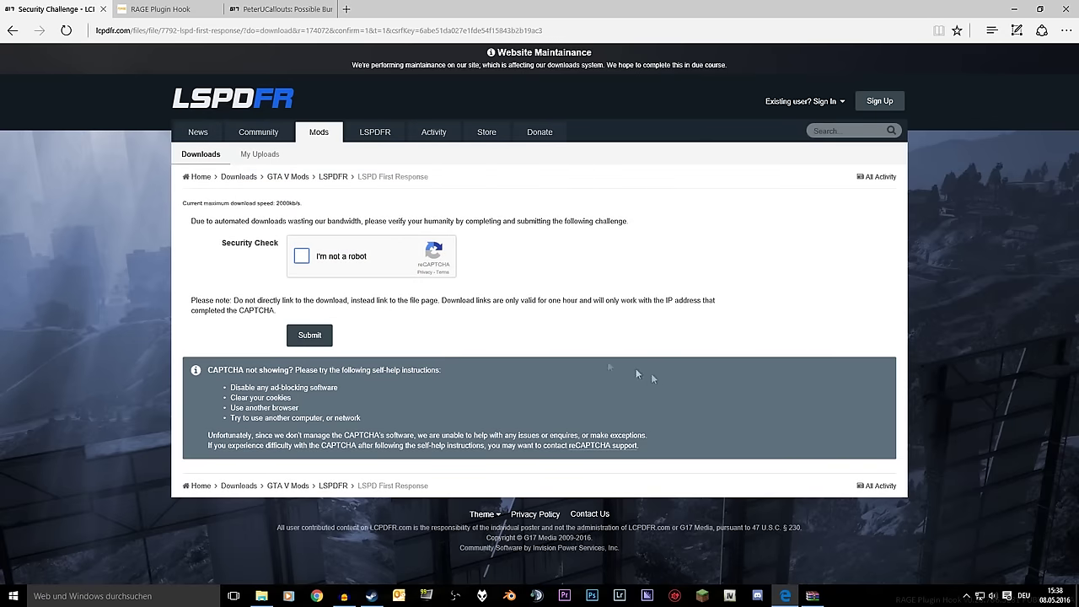
# - Check the Grand Theft Auto V folder for the newly installed LSPDFR files and return to the browser
pyautogui.click(262, 596)
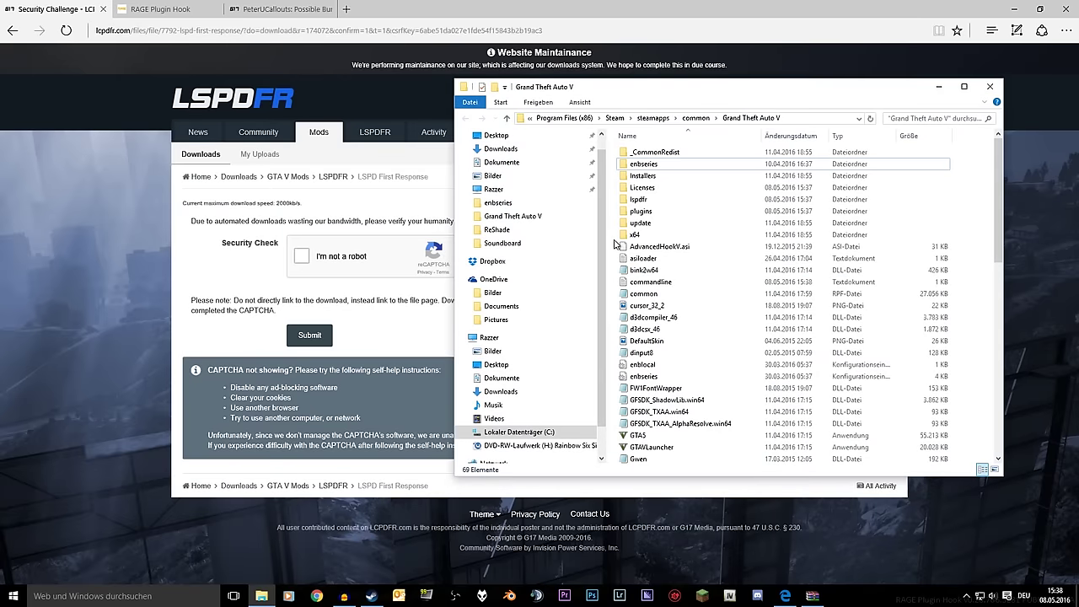
pyautogui.moveTo(699, 85); pyautogui.dragTo(610, 126)
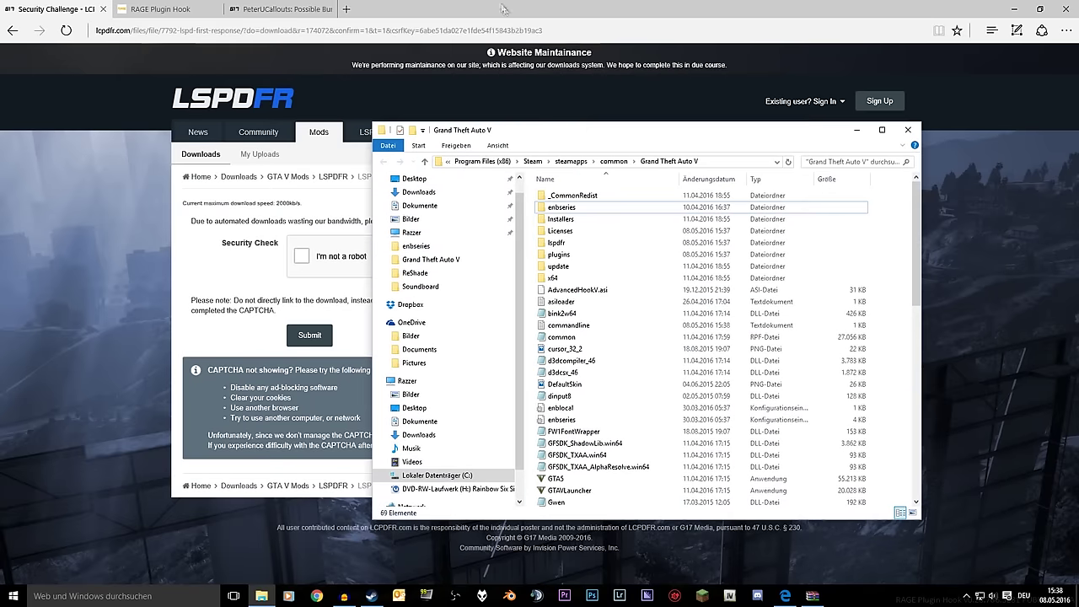
pyautogui.click(495, 5)
# - Open the Downloads page of the RAGE Plugin Hook website
pyautogui.click(175, 11)
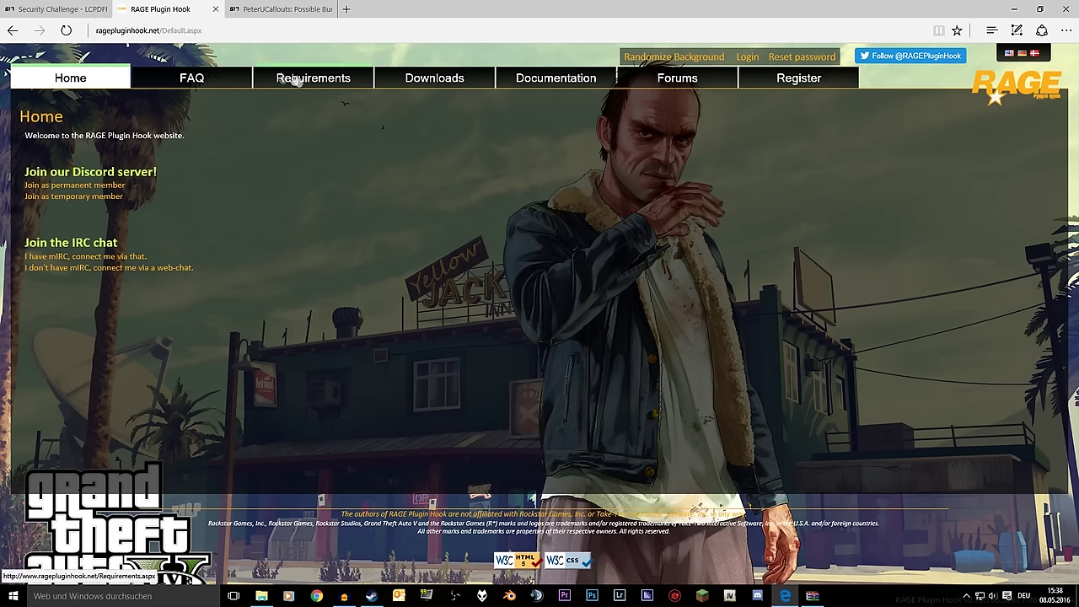
pyautogui.click(55, 9)
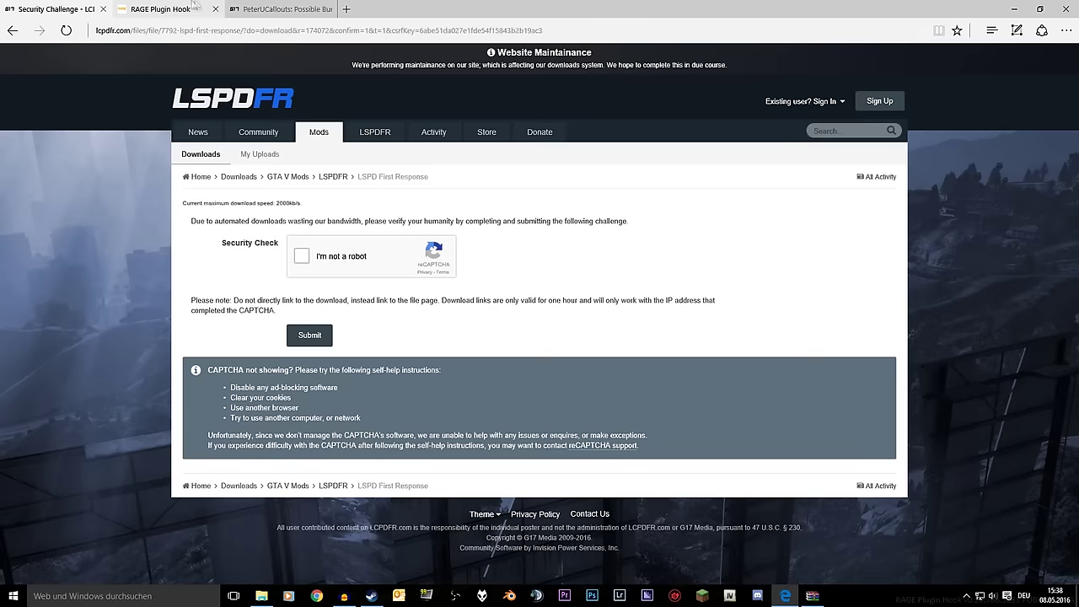
pyautogui.click(181, 5)
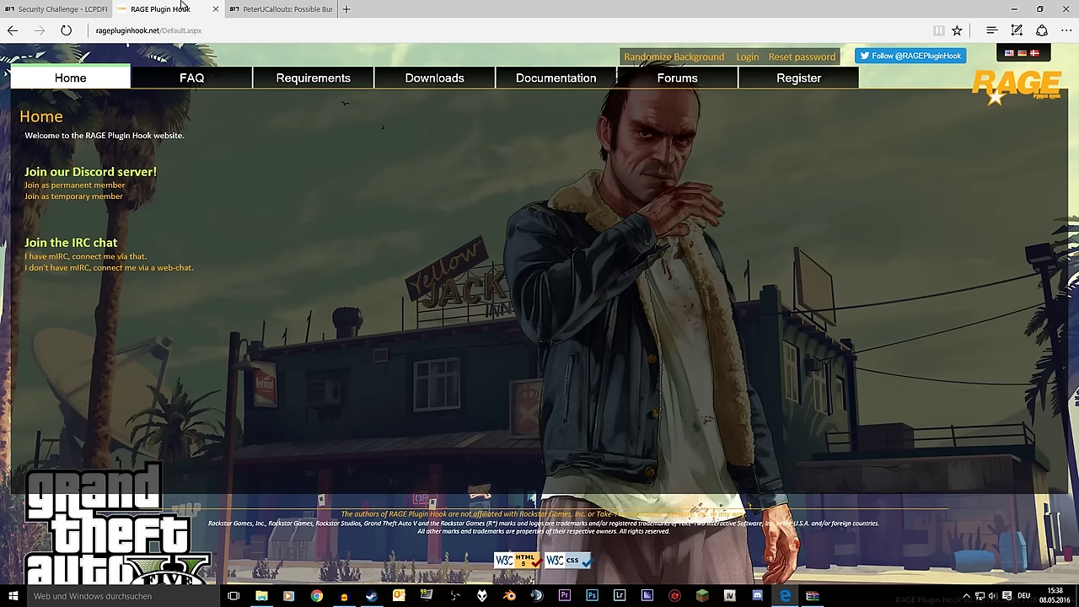
pyautogui.click(428, 77)
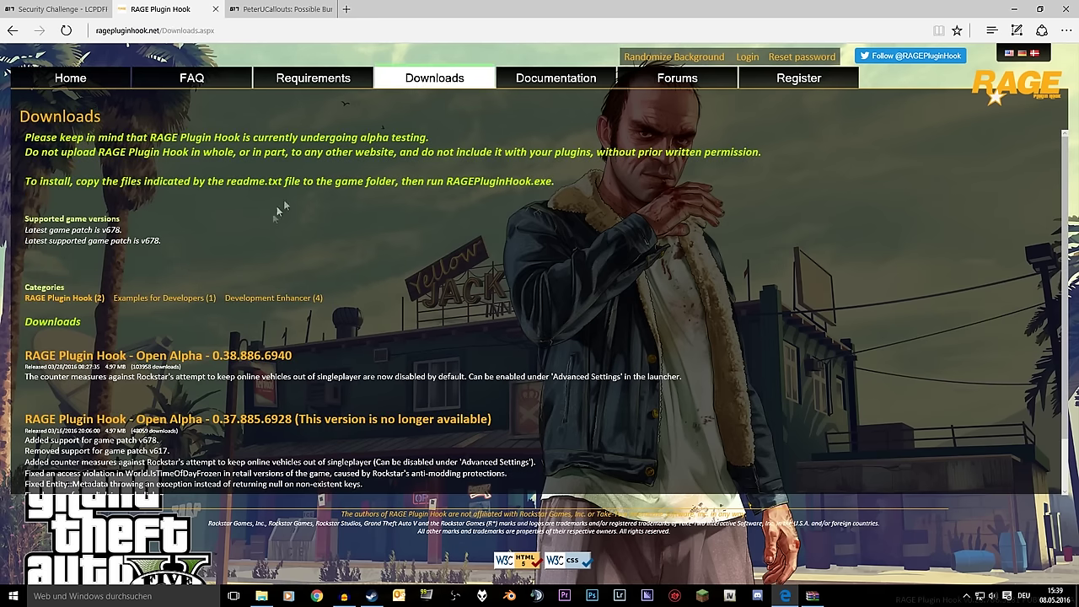
# - Download RAGE Plugin Hook Open Alpha 0.38.886.6940, open the zip archive, and dismiss the licence reminder
pyautogui.click(92, 356)
pyautogui.click(320, 444)
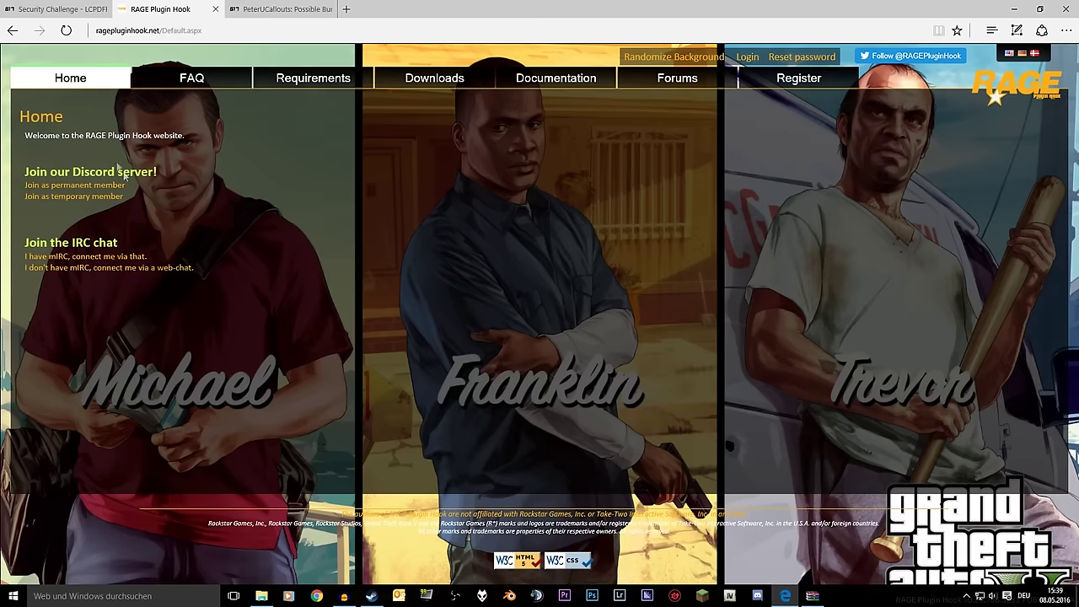
pyautogui.click(434, 77)
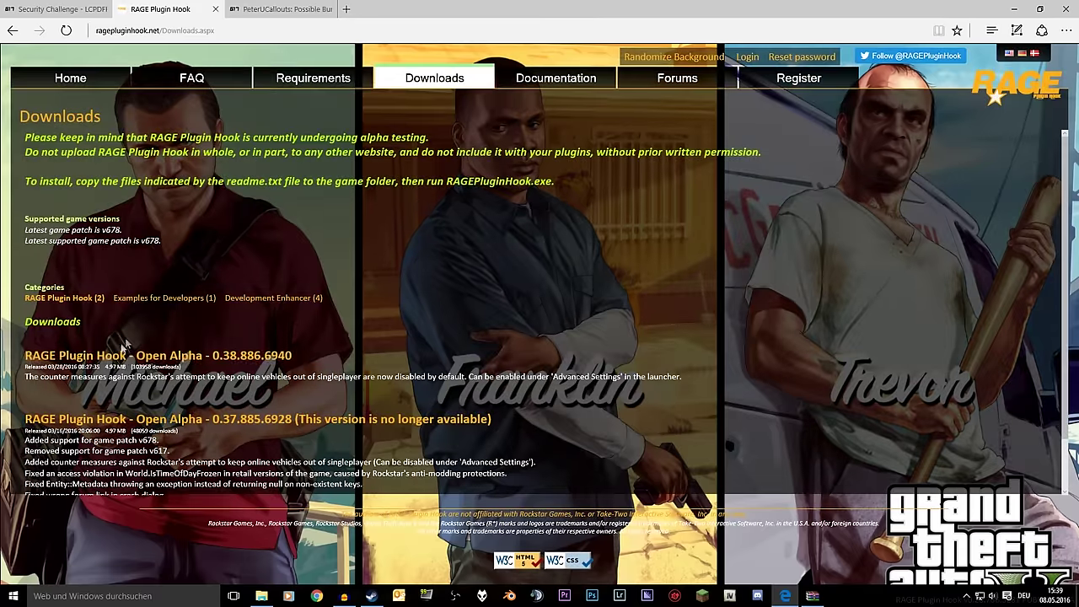
pyautogui.click(125, 356)
pyautogui.click(656, 567)
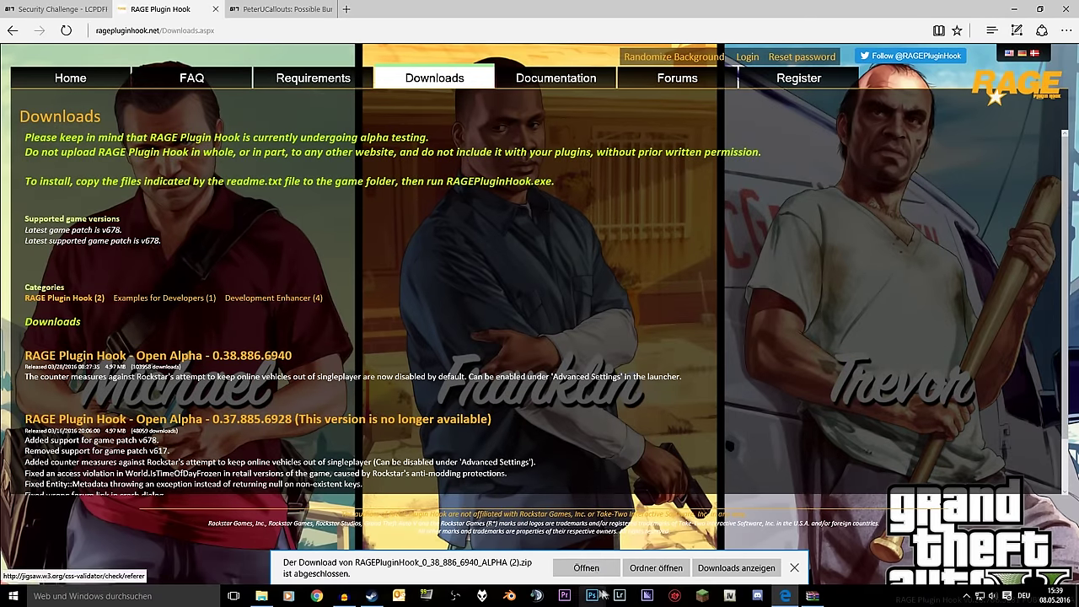
pyautogui.click(586, 567)
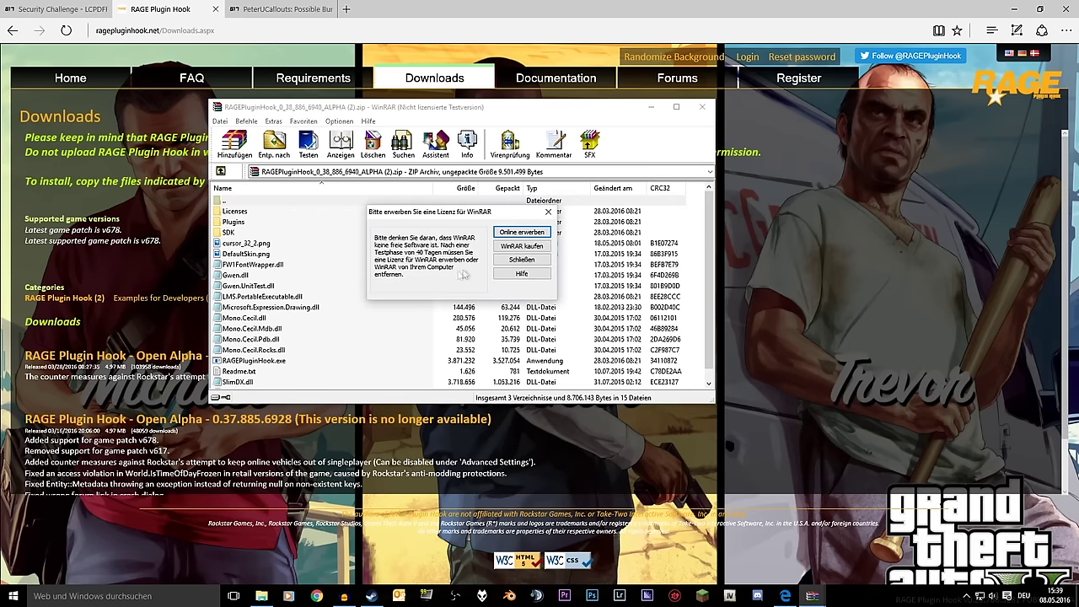
pyautogui.click(520, 259)
# - Copy all files from the RAGE Plugin Hook archive into the Grand Theft Auto V folder, replacing the existing files
pyautogui.moveTo(261, 596)
pyautogui.click(261, 548)
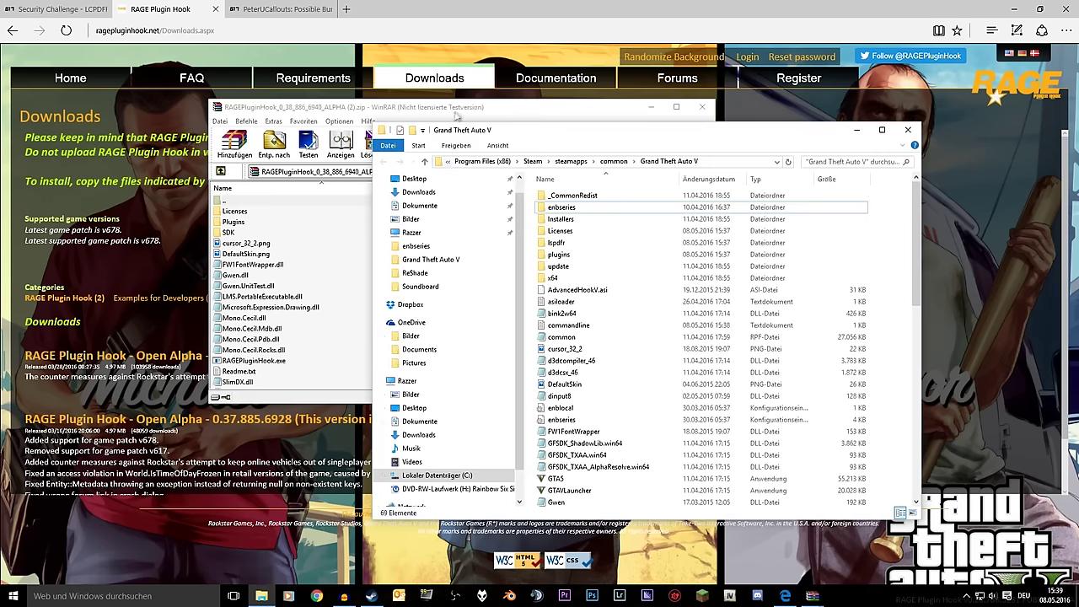
pyautogui.moveTo(455, 112); pyautogui.dragTo(311, 87)
pyautogui.moveTo(621, 134); pyautogui.dragTo(780, 143)
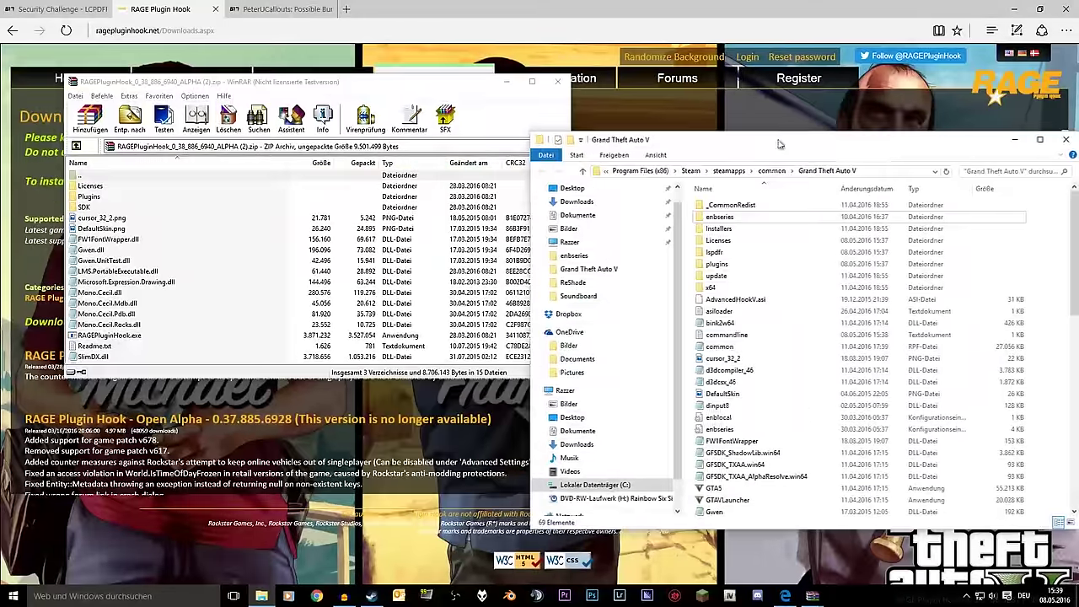
pyautogui.moveTo(440, 87); pyautogui.dragTo(385, 84)
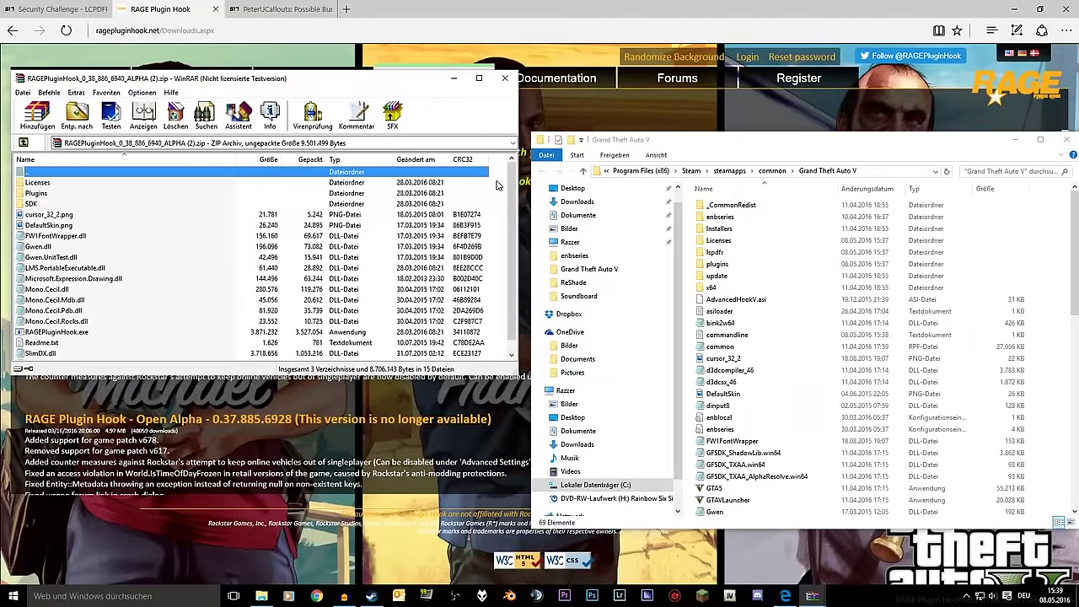
pyautogui.moveTo(498, 185); pyautogui.dragTo(398, 340)
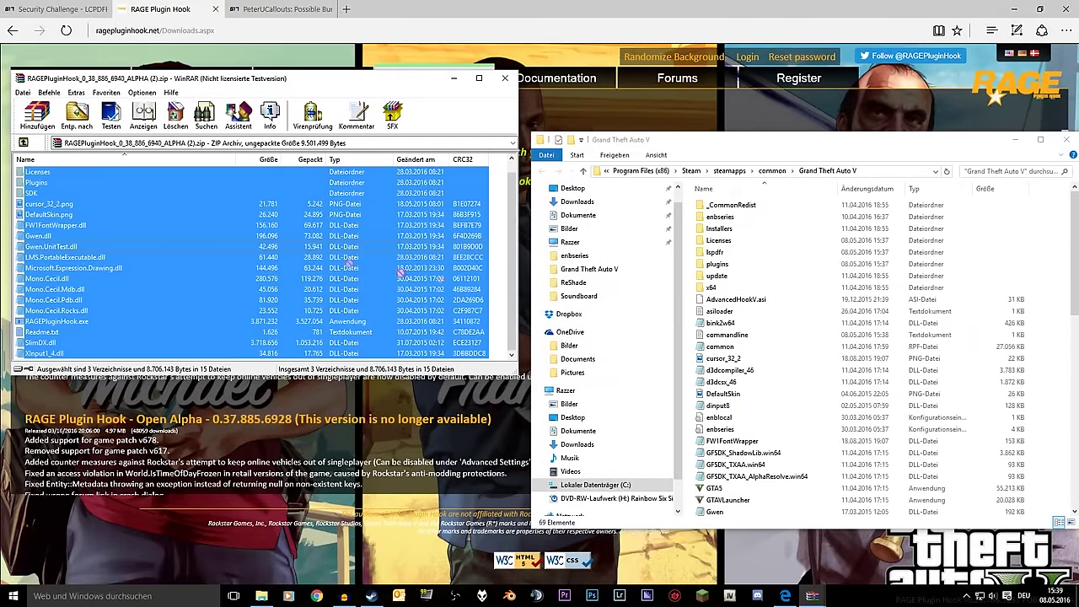
pyautogui.moveTo(402, 271); pyautogui.dragTo(693, 348)
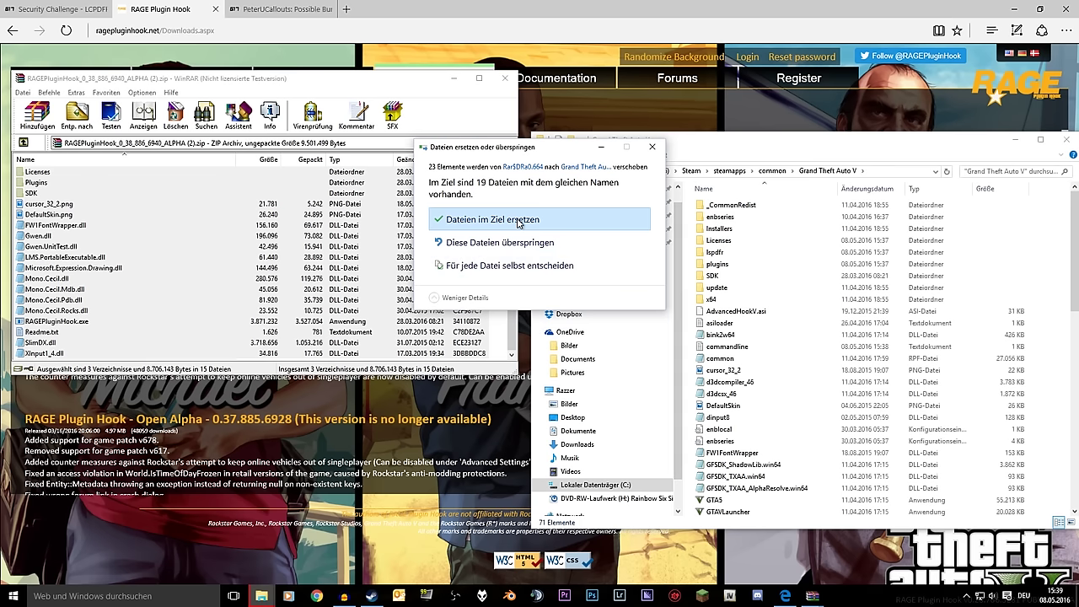
pyautogui.click(519, 220)
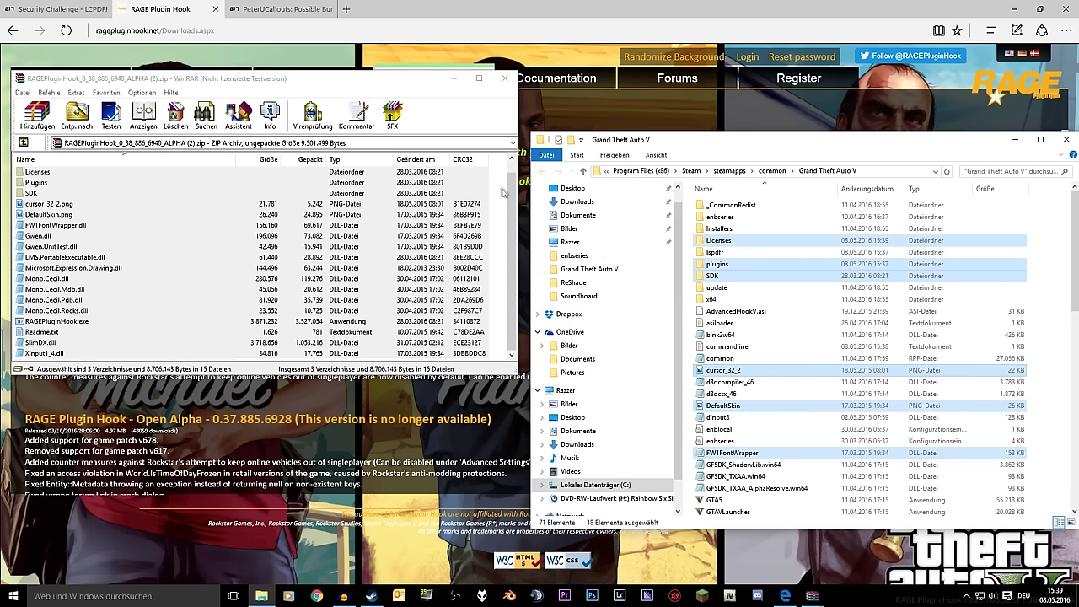
# - Check the copied RAGE Plugin Hook files in the Grand Theft Auto V folder and close the archive
pyautogui.scroll(-9, 1044, 371)
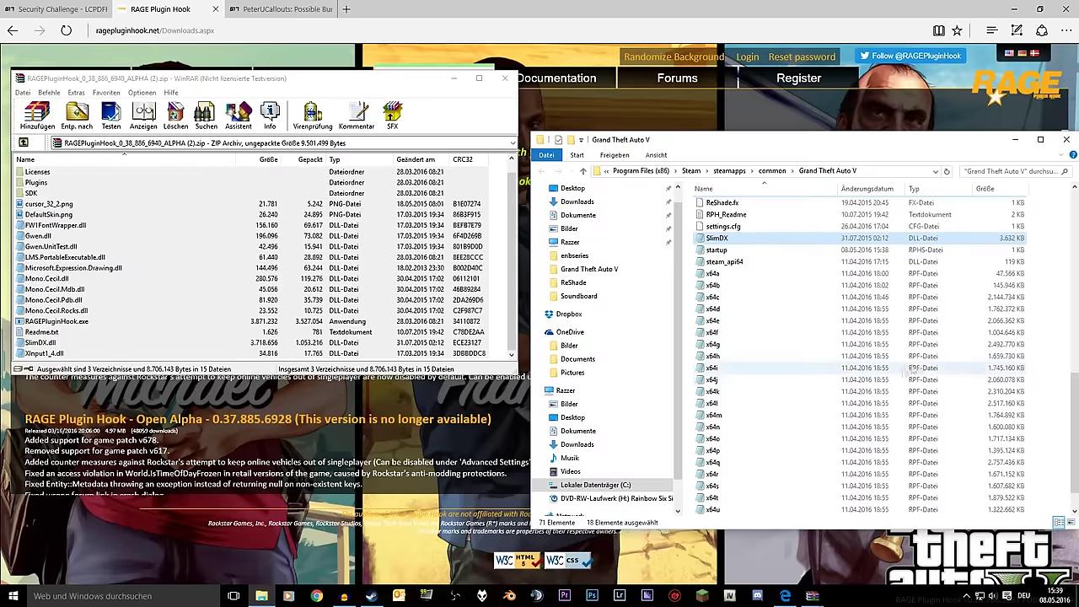
pyautogui.click(1044, 371)
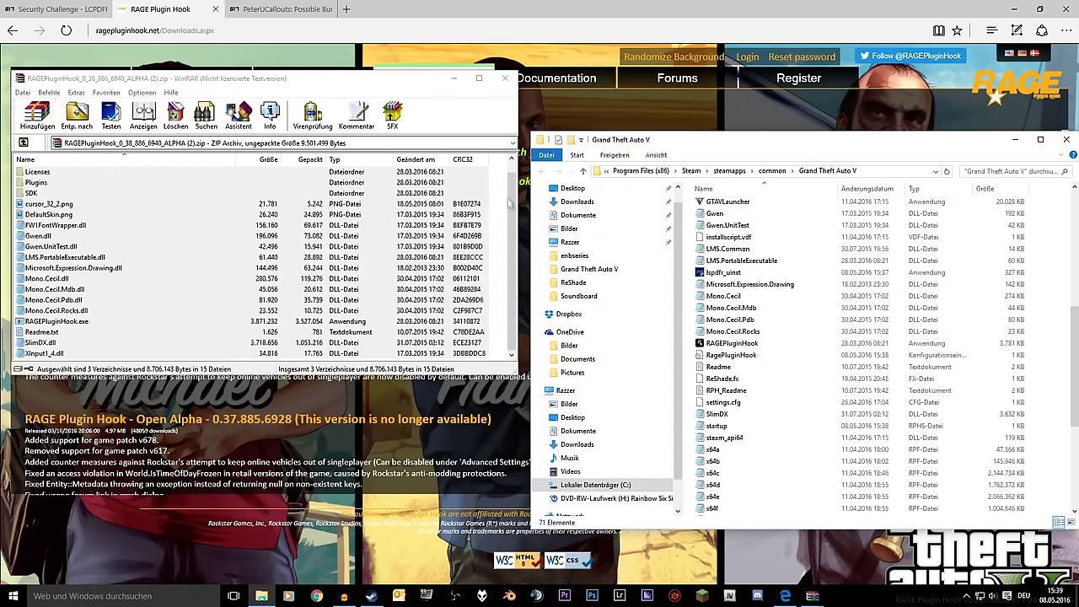
pyautogui.click(499, 210)
pyautogui.click(500, 209)
pyautogui.click(505, 77)
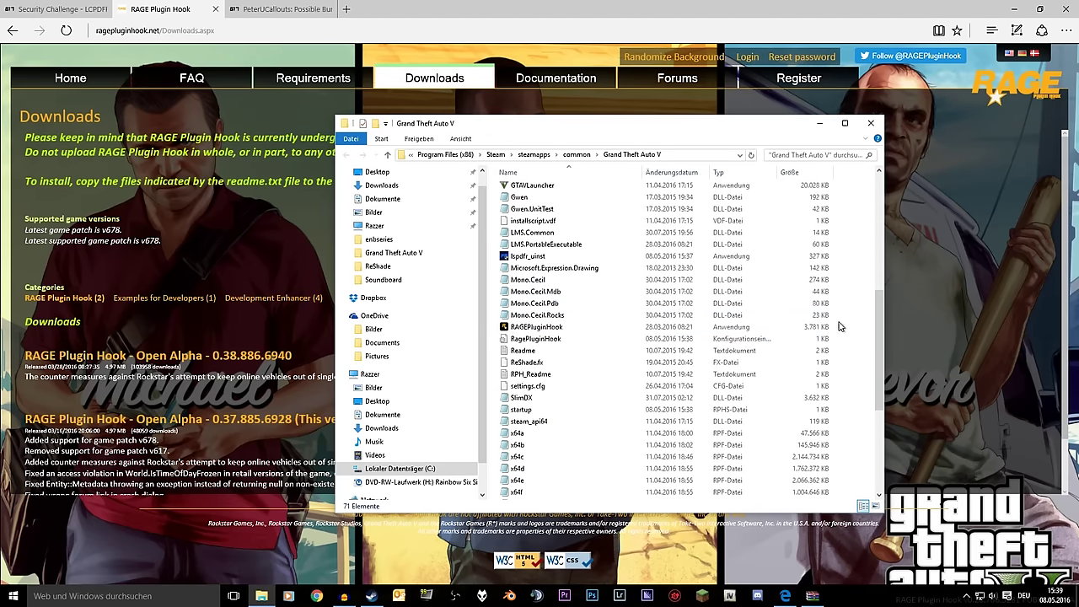
pyautogui.scroll(8, 729, 422)
pyautogui.scroll(1, 723, 425)
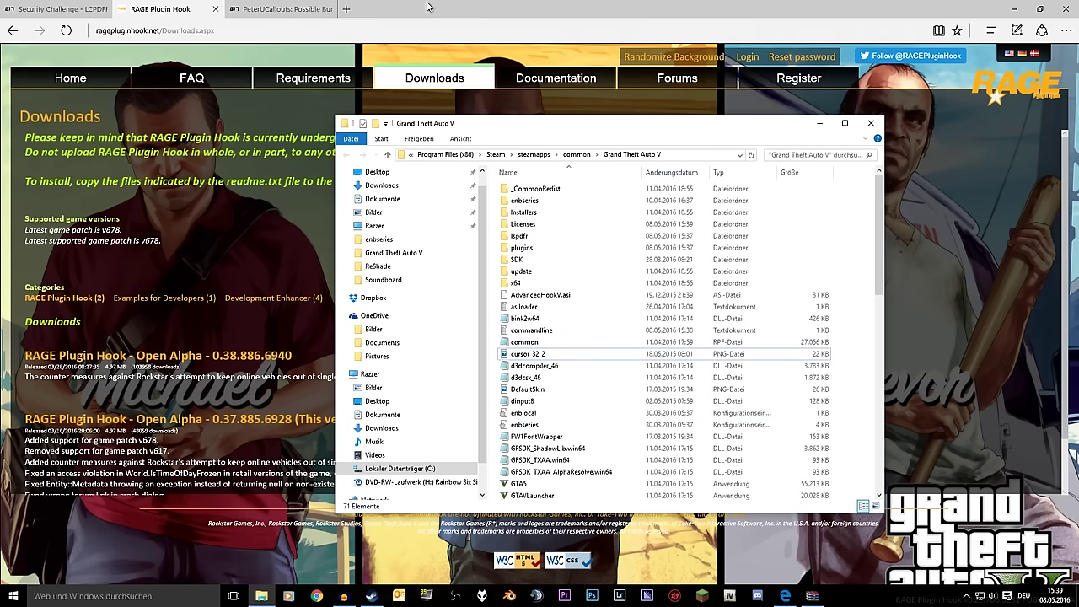
# - Review the title, version and description of the PeterUCallouts plugin on its LSPDFR mod page in the browser
pyautogui.click(269, 9)
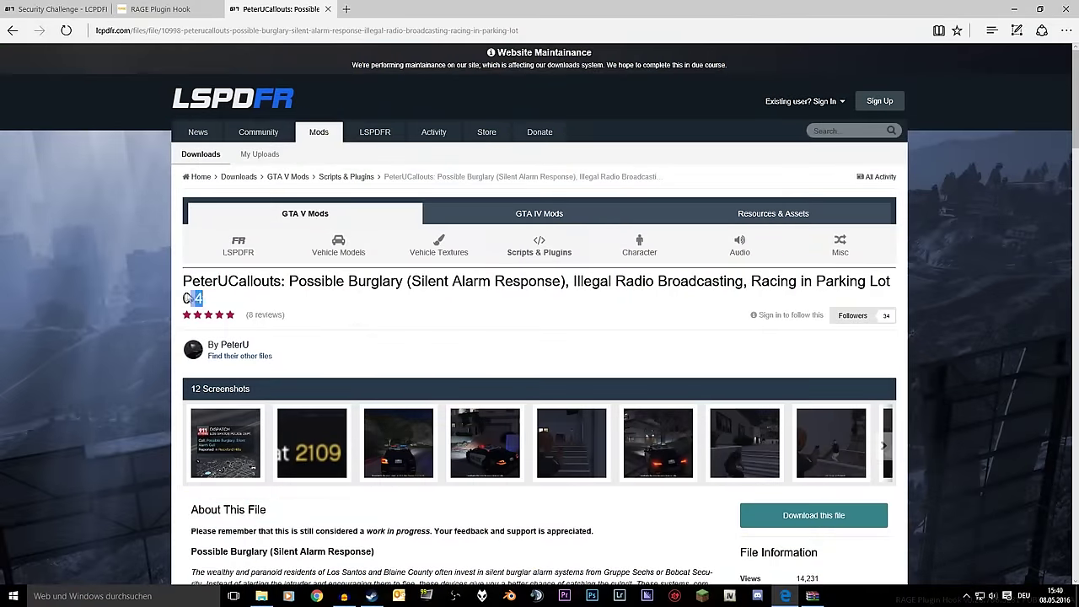
pyautogui.tripleClick(185, 293)
pyautogui.click(224, 299)
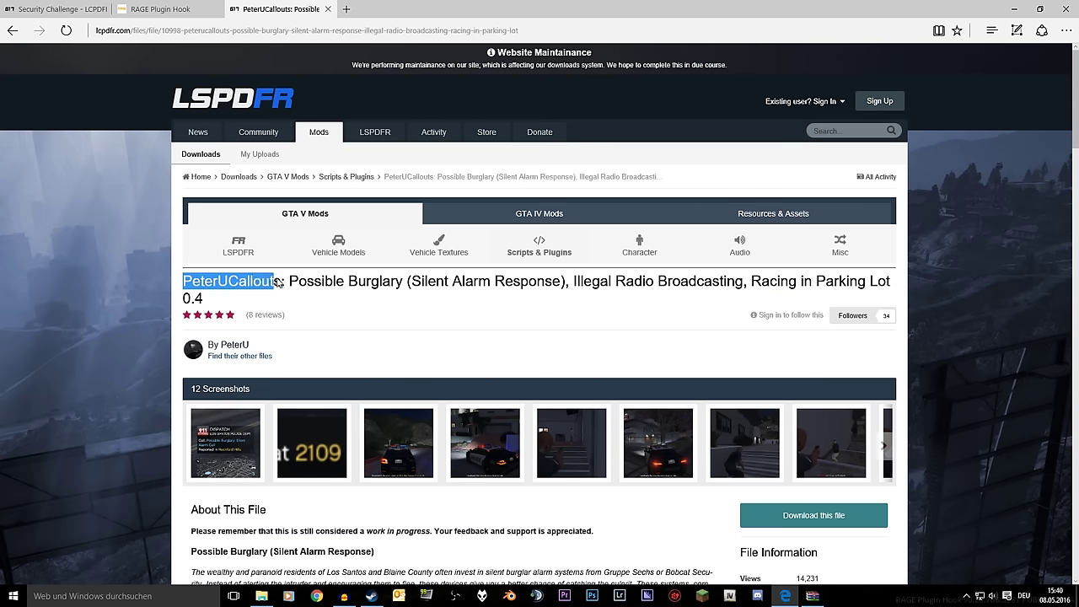
pyautogui.click(278, 284)
pyautogui.moveTo(215, 297); pyautogui.dragTo(181, 286)
pyautogui.click(180, 285)
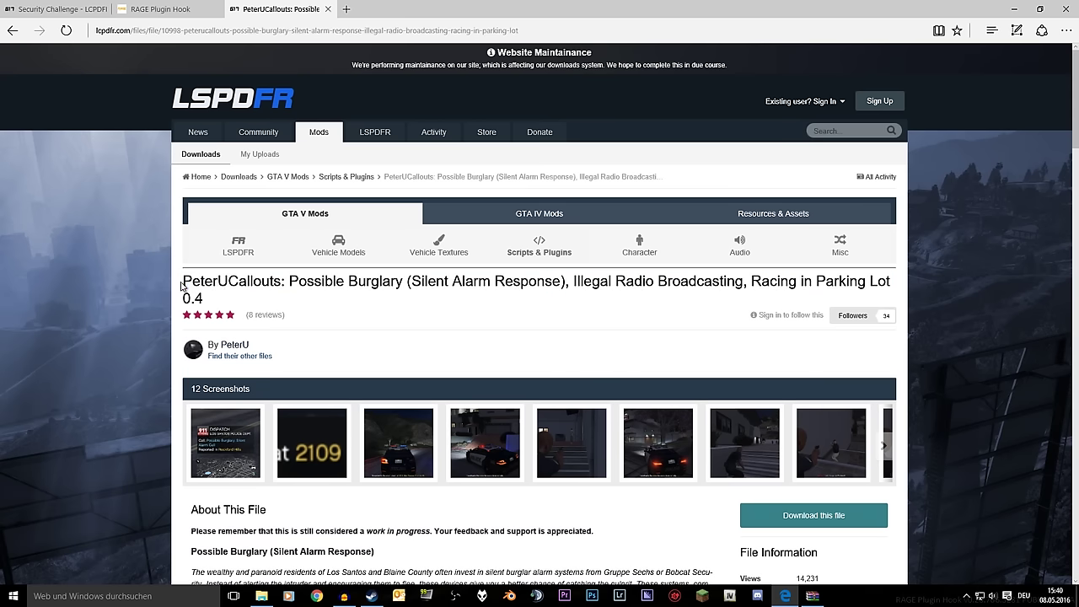
pyautogui.scroll(-5, 246, 297)
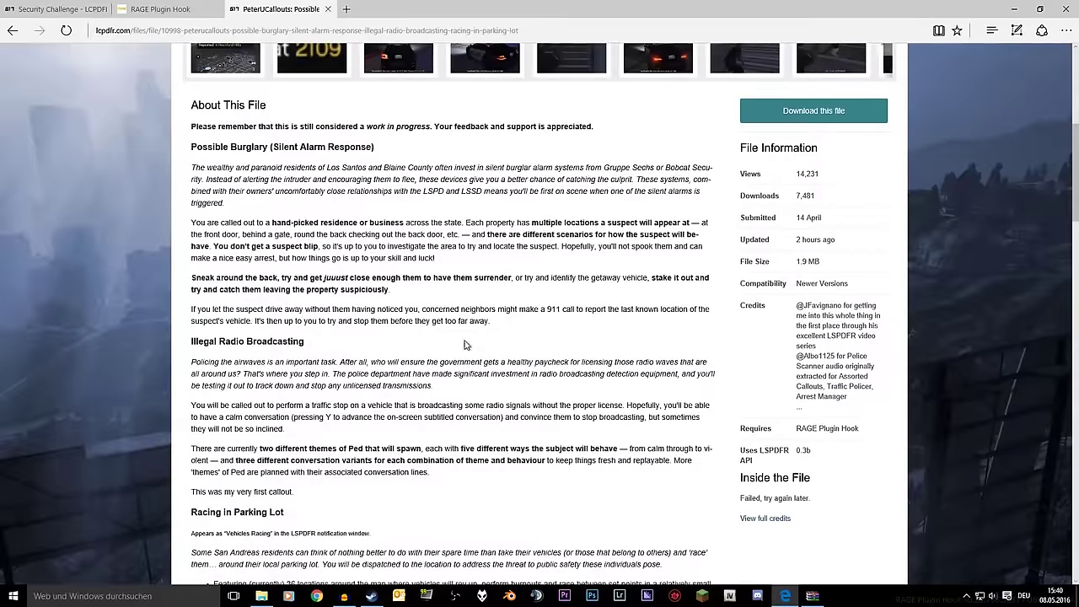
pyautogui.scroll(4, 464, 344)
pyautogui.scroll(-4, 659, 414)
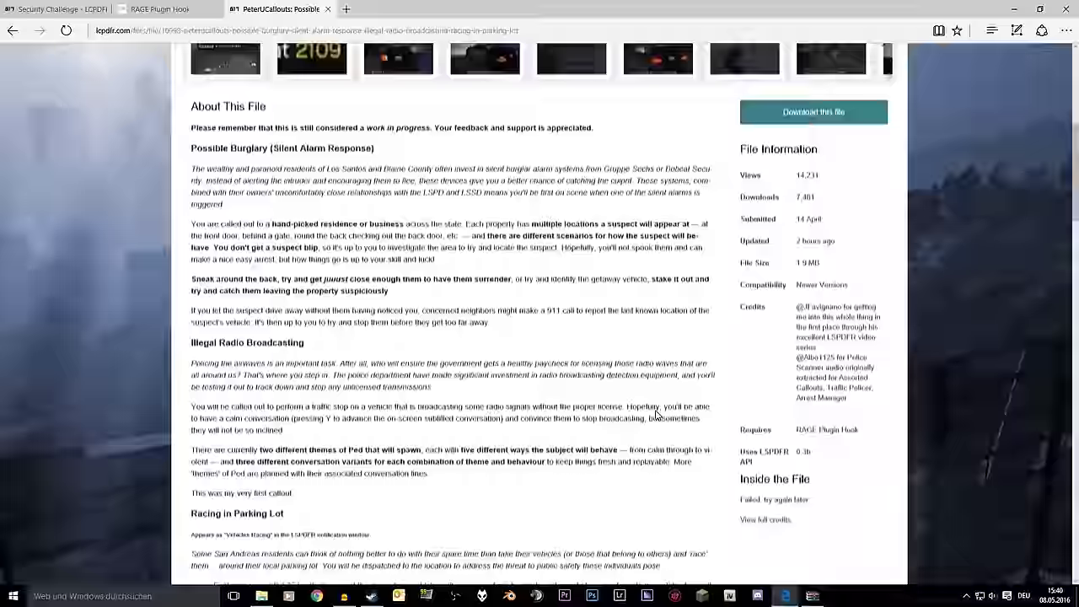
pyautogui.scroll(2, 759, 304)
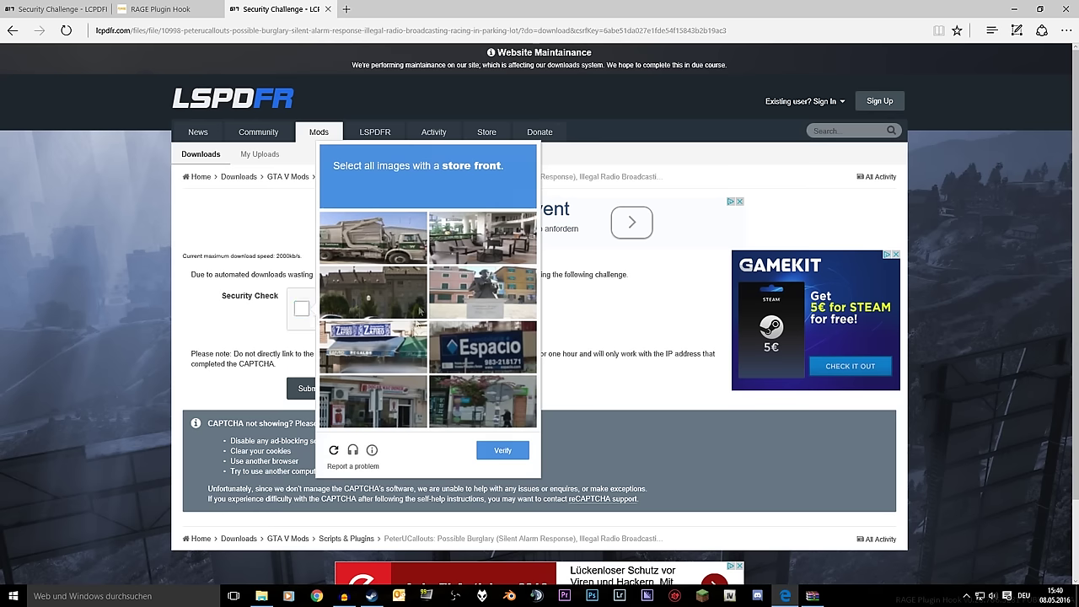
# - Complete the store front image challenge, submit the security check, and open the downloaded PeterUCallouts_0.4.zip
pyautogui.click(364, 358)
pyautogui.click(491, 364)
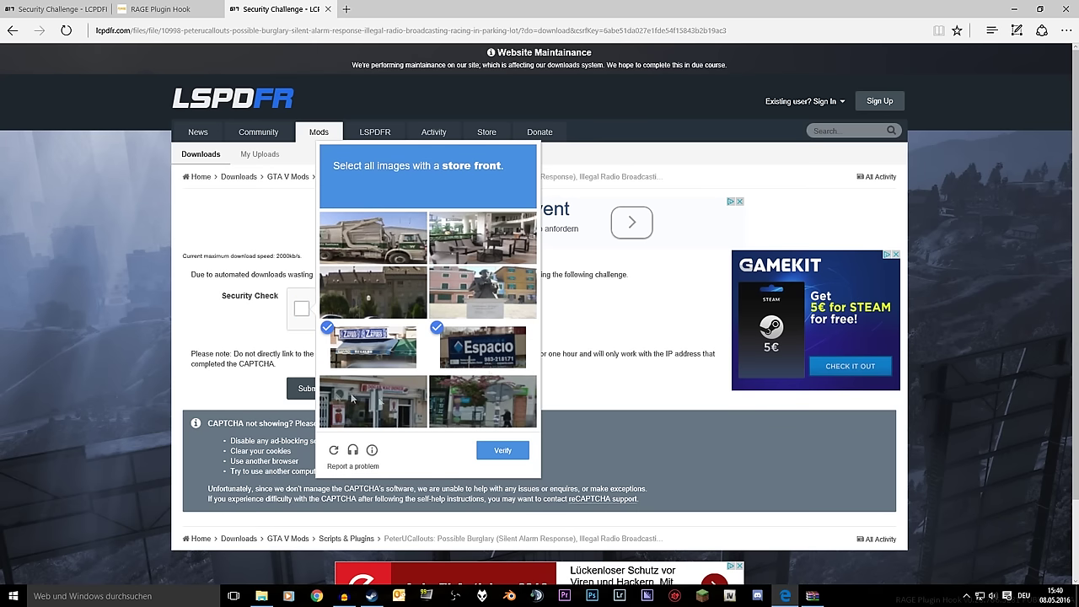
pyautogui.click(358, 406)
pyautogui.click(493, 454)
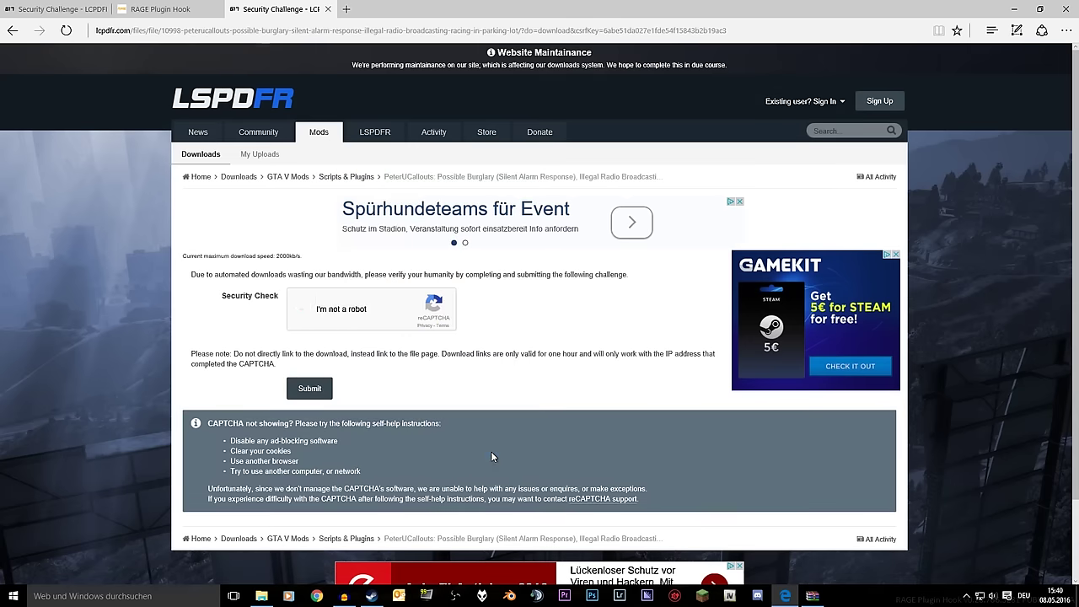
pyautogui.click(309, 388)
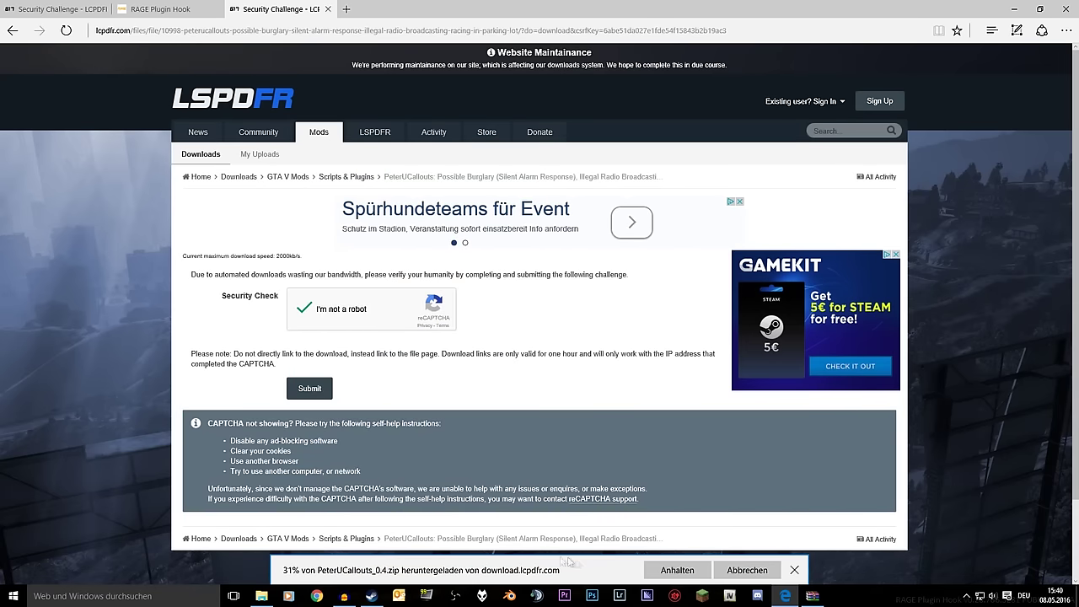
pyautogui.click(614, 570)
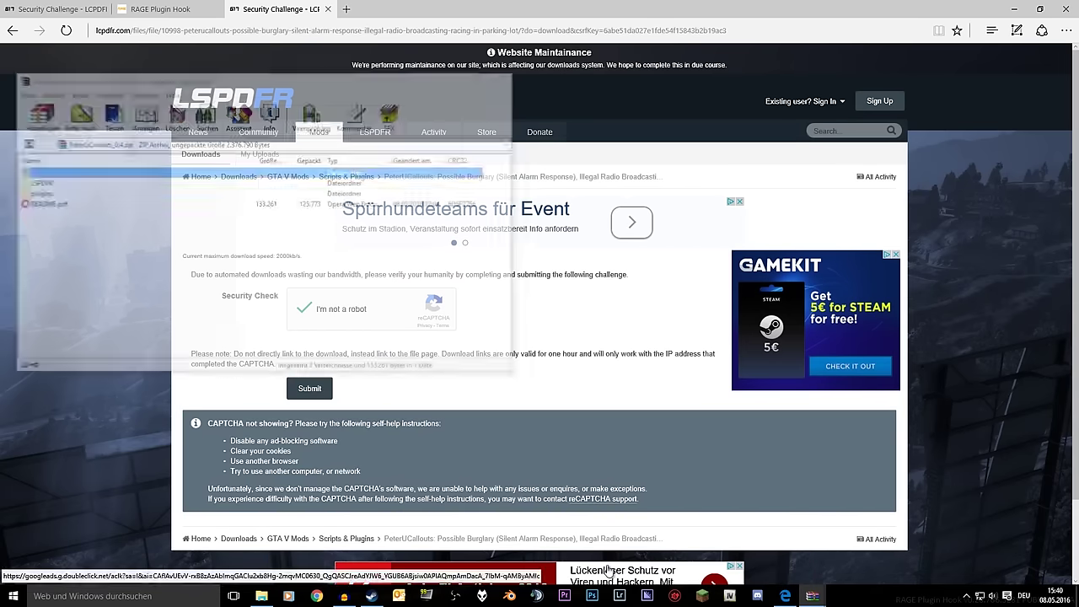
pyautogui.click(736, 120)
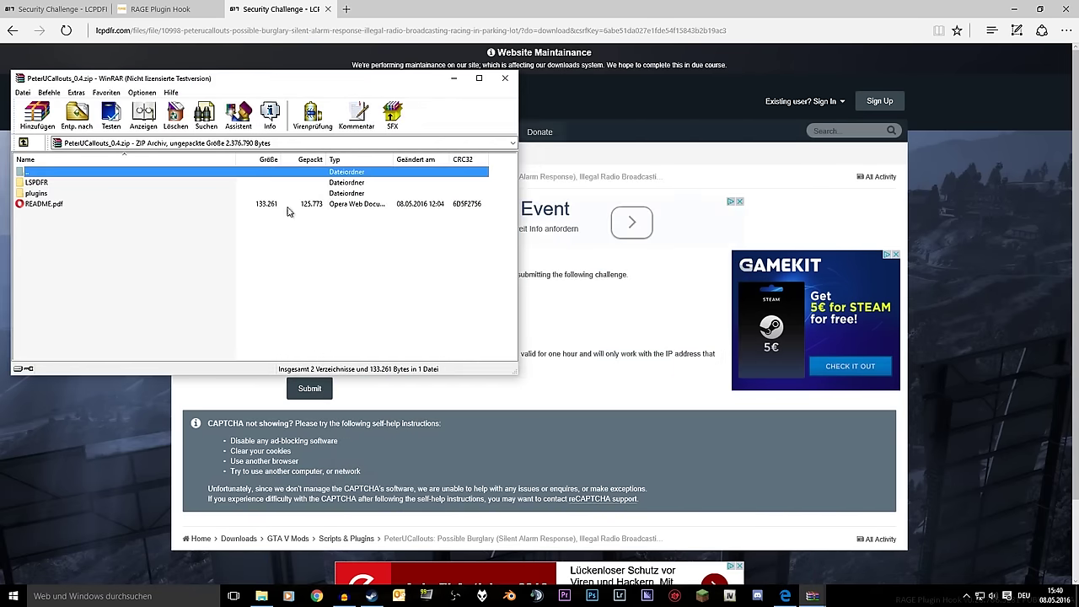
# - Arrange the PeterUCallouts archive and the Grand Theft Auto V folder side by side
pyautogui.moveTo(276, 84); pyautogui.dragTo(354, 106)
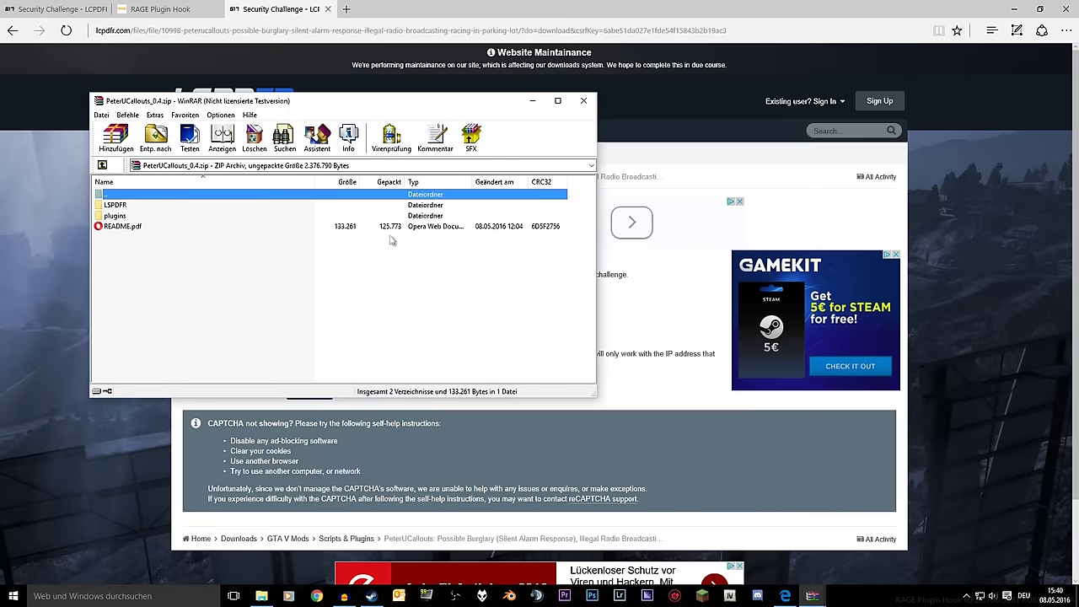
pyautogui.click(335, 227)
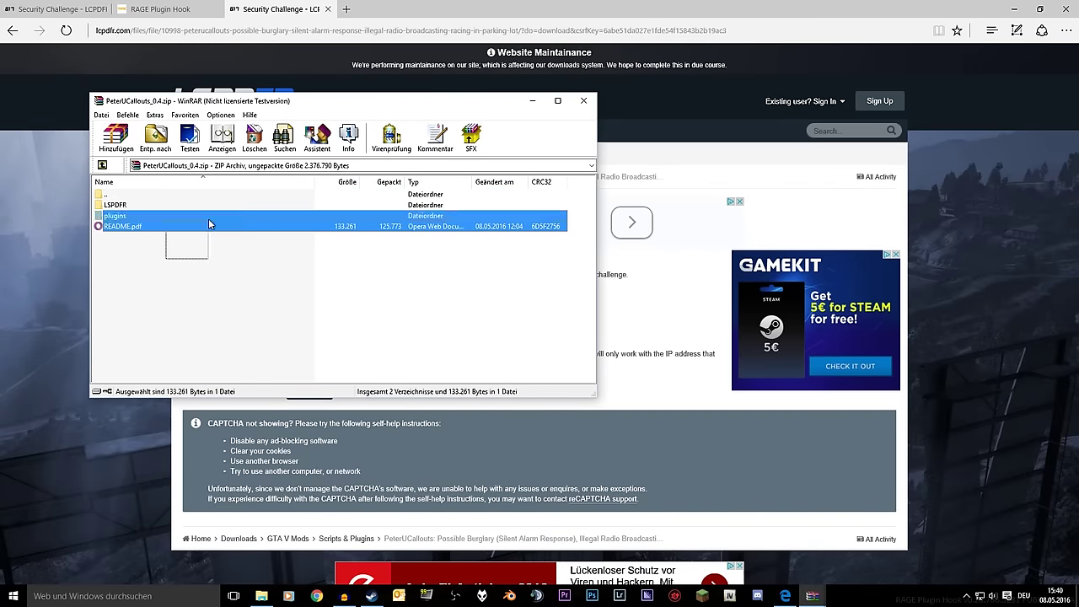
pyautogui.click(223, 256)
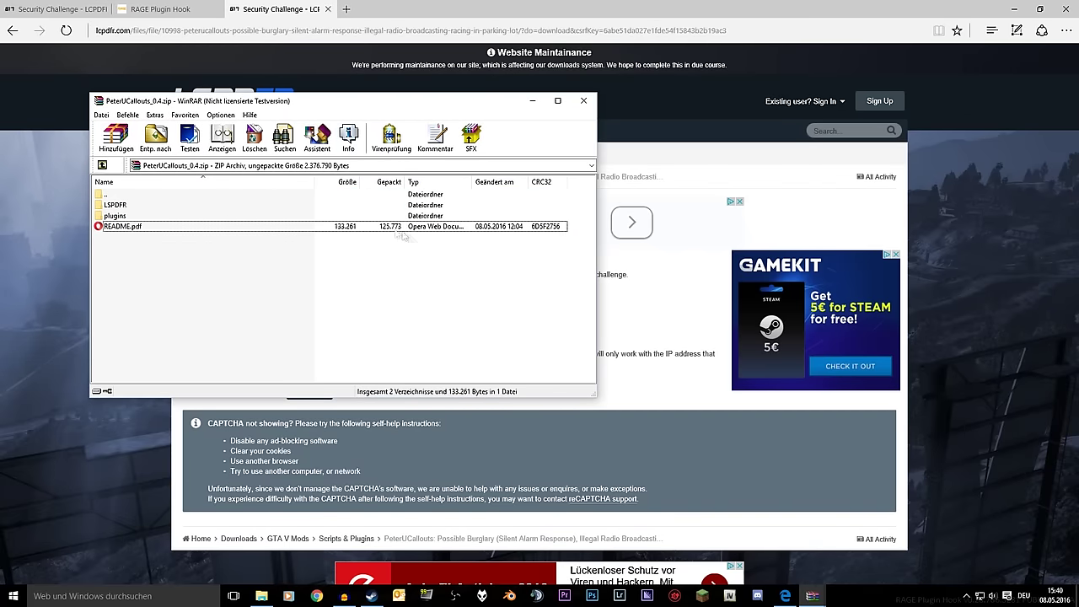
pyautogui.moveTo(390, 109); pyautogui.dragTo(333, 88)
pyautogui.moveTo(261, 596)
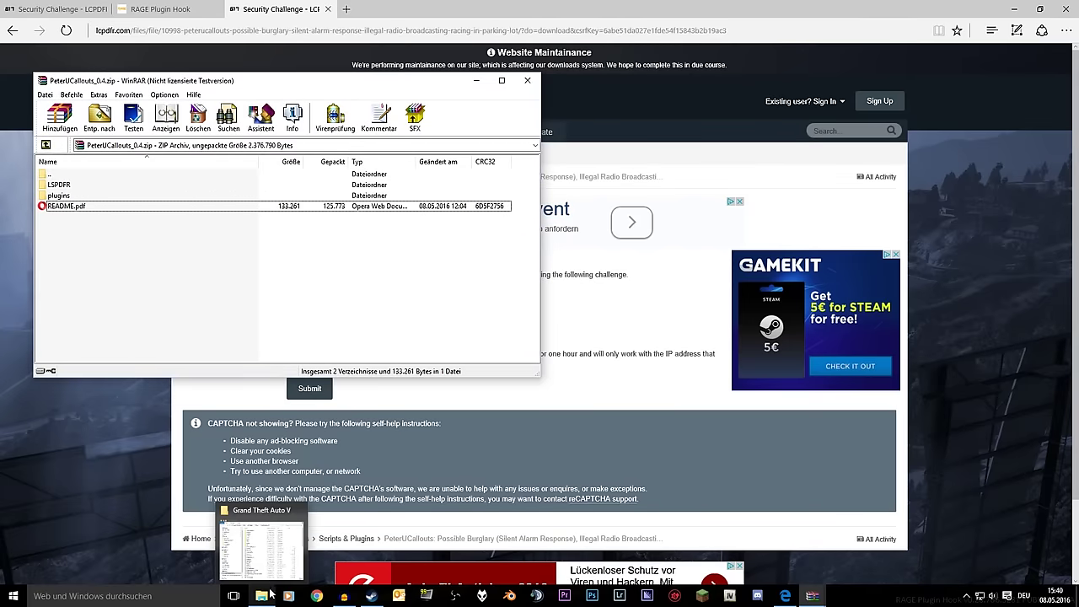
pyautogui.click(249, 541)
pyautogui.moveTo(584, 115); pyautogui.dragTo(689, 94)
pyautogui.moveTo(388, 82); pyautogui.dragTo(363, 85)
# - Compare the LSPDFR and plugins folders in the archive with the matching folders in the Grand Theft Auto V directory
pyautogui.moveTo(497, 203); pyautogui.dragTo(467, 190)
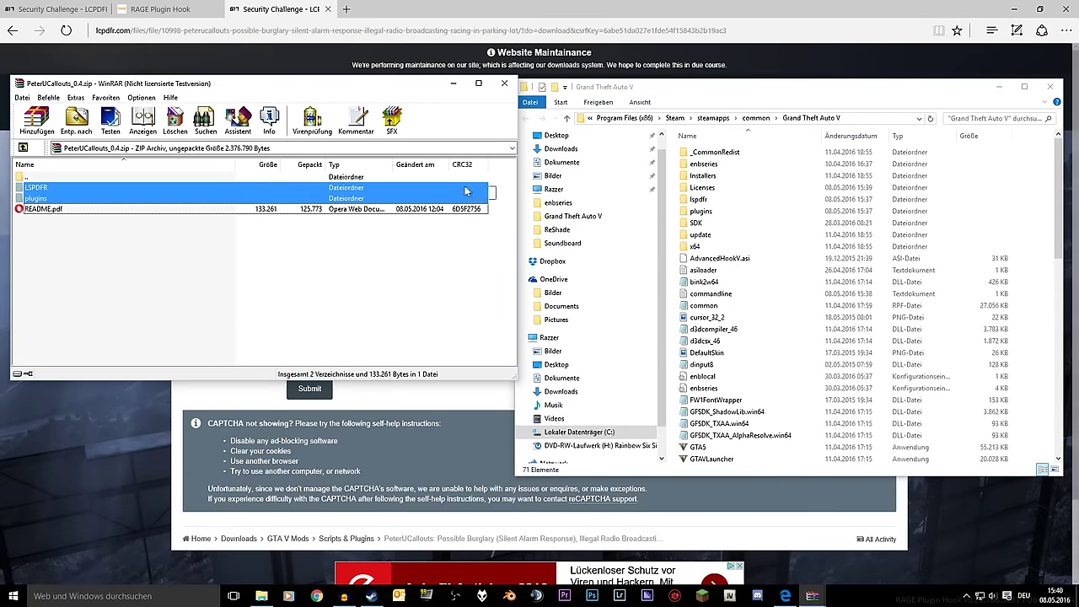
pyautogui.click(497, 202)
pyautogui.click(712, 207)
pyautogui.moveTo(713, 207); pyautogui.dragTo(712, 215)
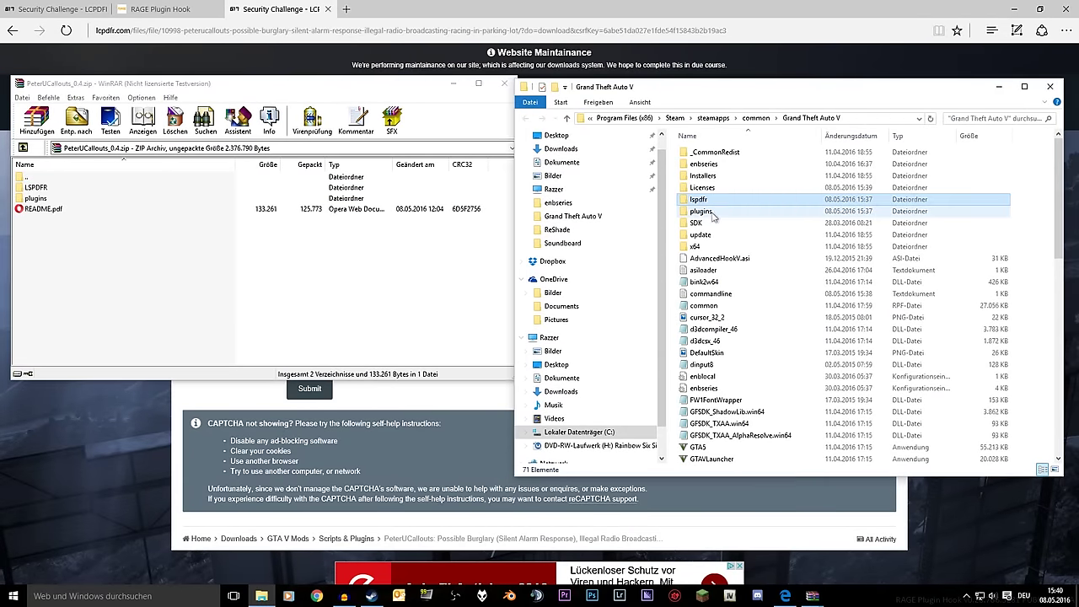
pyautogui.click(713, 216)
# - Open the LSPDFR folder inside the archive and the plugins folder inside the Grand Theft Auto V directory
pyautogui.click(135, 188)
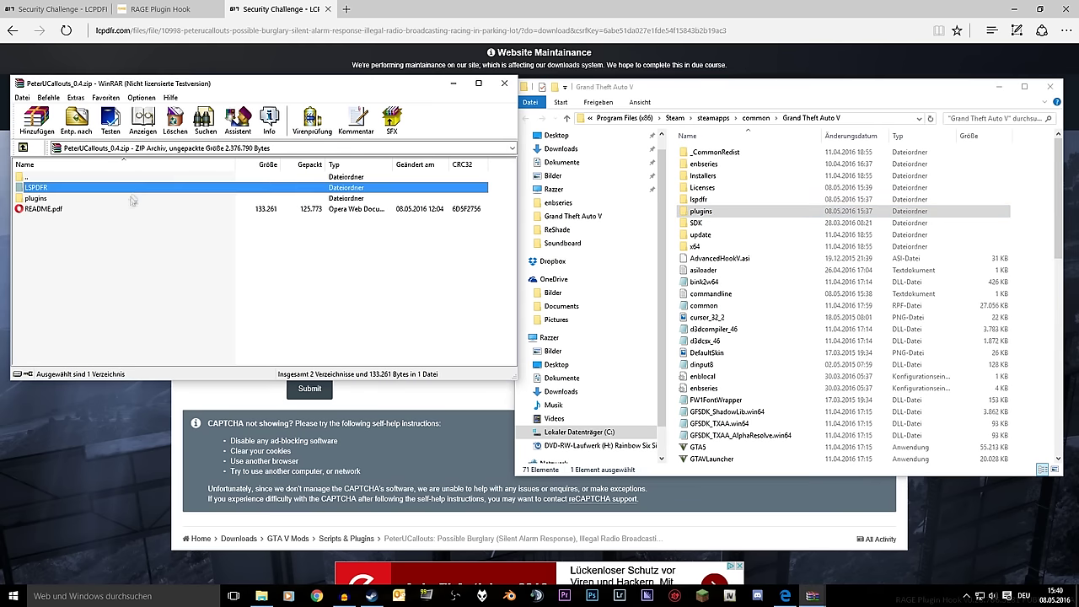
pyautogui.click(126, 199)
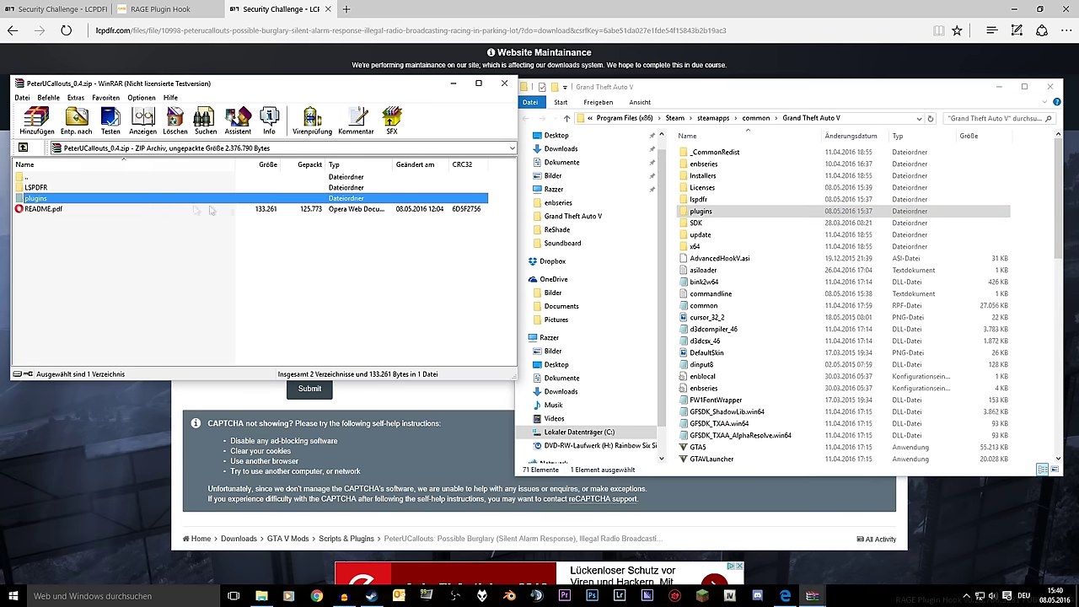
pyautogui.click(496, 200)
pyautogui.press('Up')
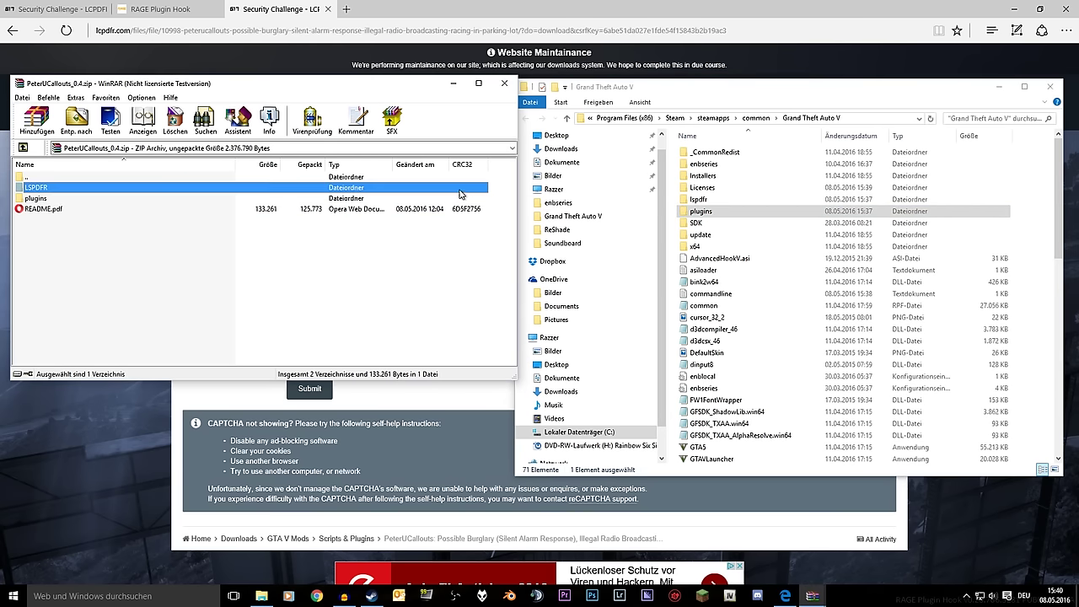
pyautogui.press('Return')
pyautogui.doubleClick(710, 215)
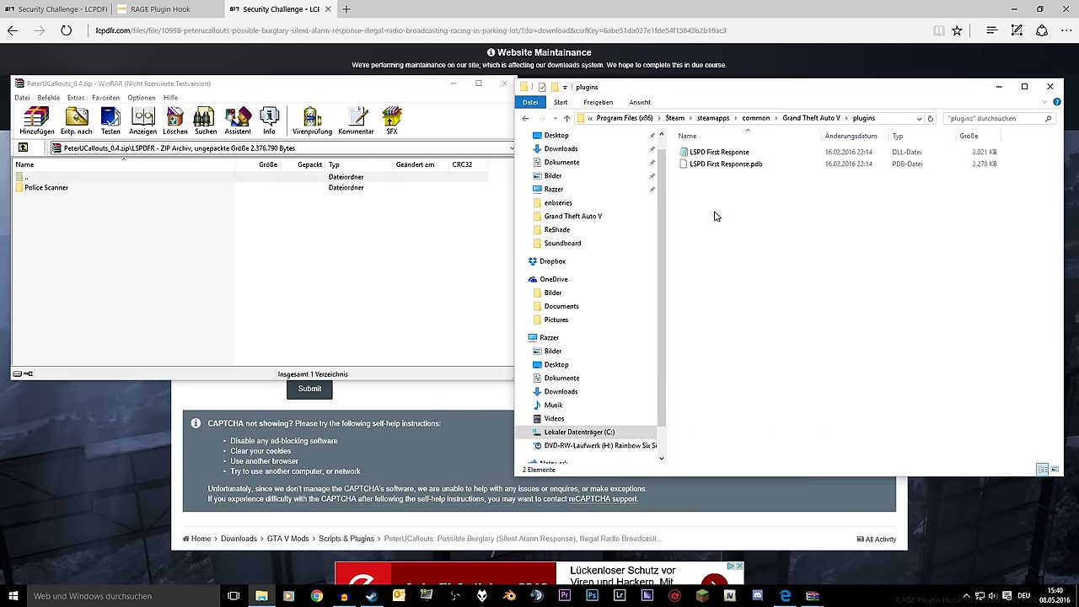
# - Copy the PeterUCallouts Audio folder from the archive's LSPDFR\Police Scanner folder into the game's lspdfr\Police Scanner folder
pyautogui.click(524, 118)
pyautogui.doubleClick(718, 200)
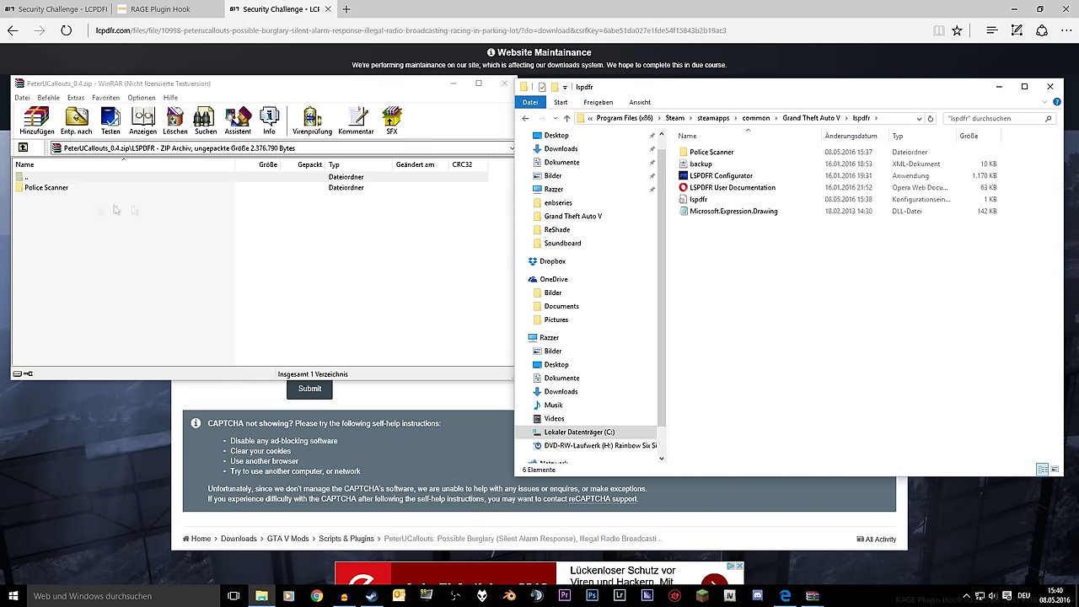
pyautogui.doubleClick(60, 192)
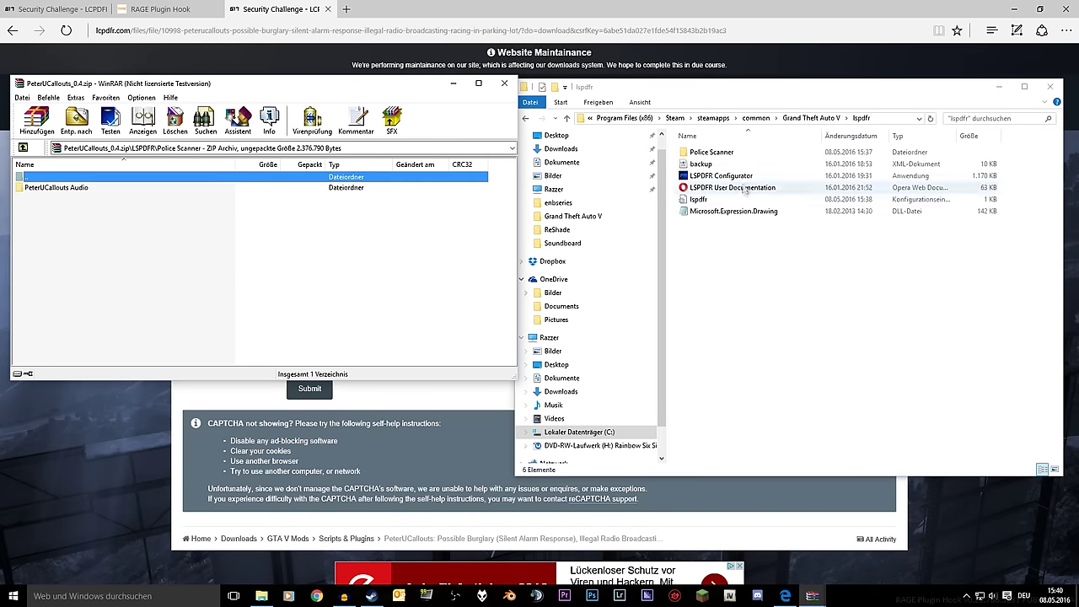
pyautogui.doubleClick(712, 153)
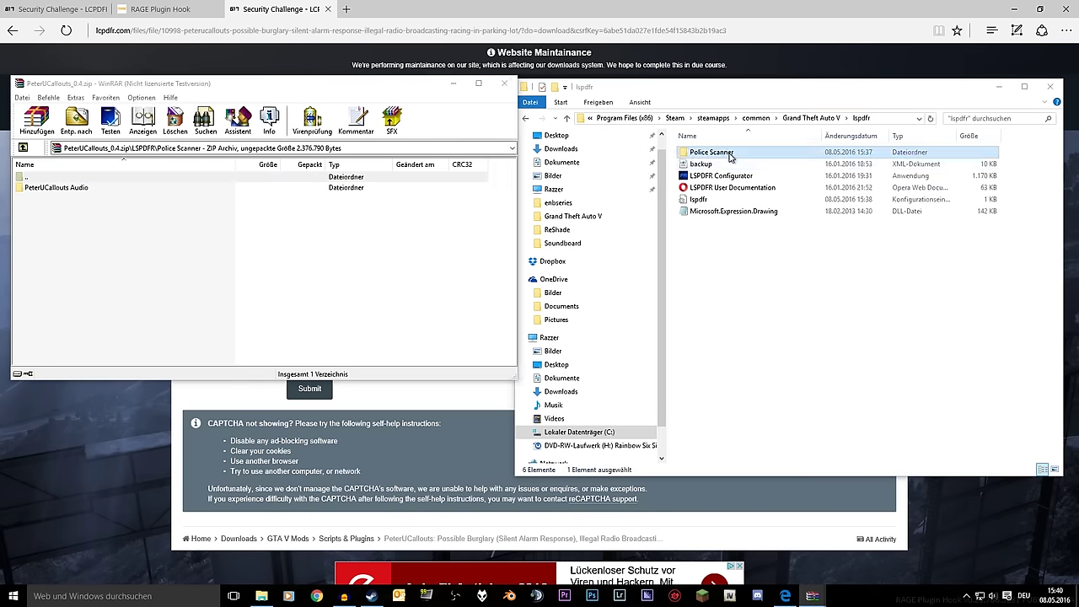
pyautogui.click(39, 193)
pyautogui.moveTo(231, 240); pyautogui.dragTo(1022, 317)
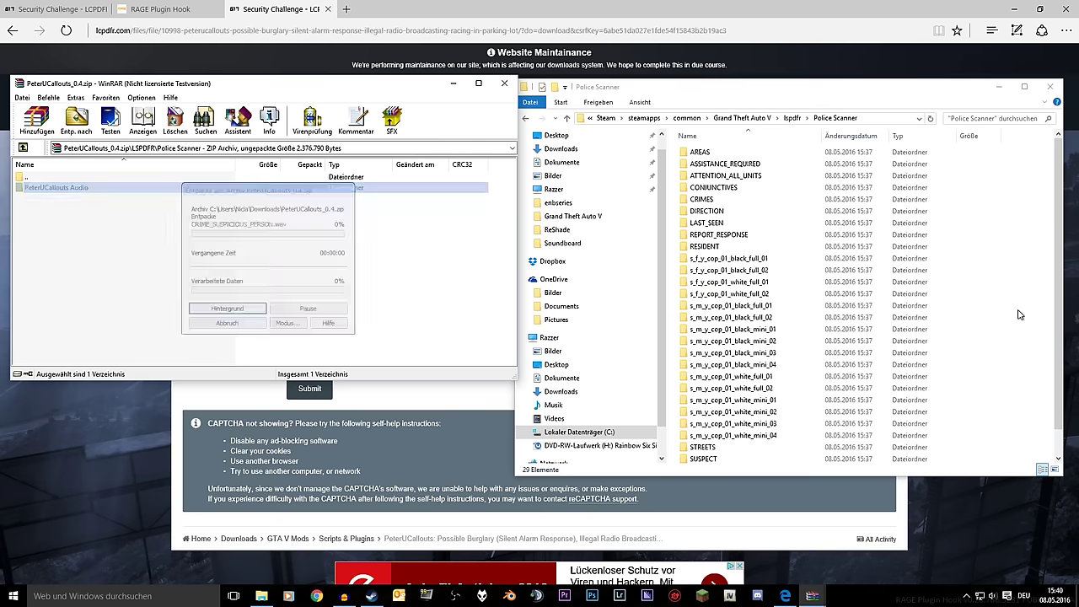
# - Copy the archive's whole LSPDFR folder into the Grand Theft Auto V directory, replacing the files that already exist there
pyautogui.click(526, 118)
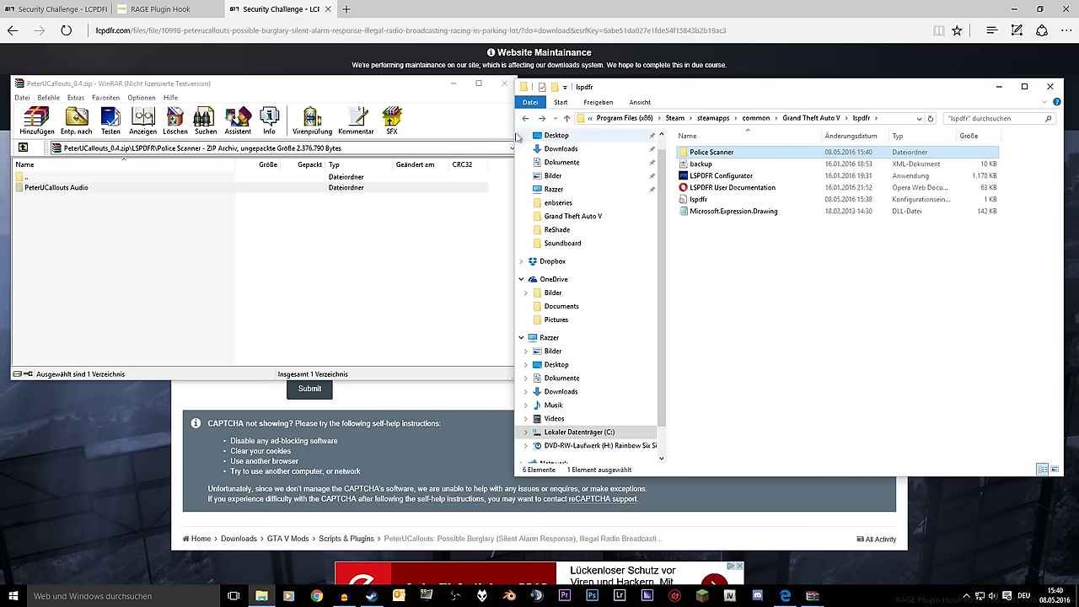
pyautogui.click(527, 119)
pyautogui.click(23, 147)
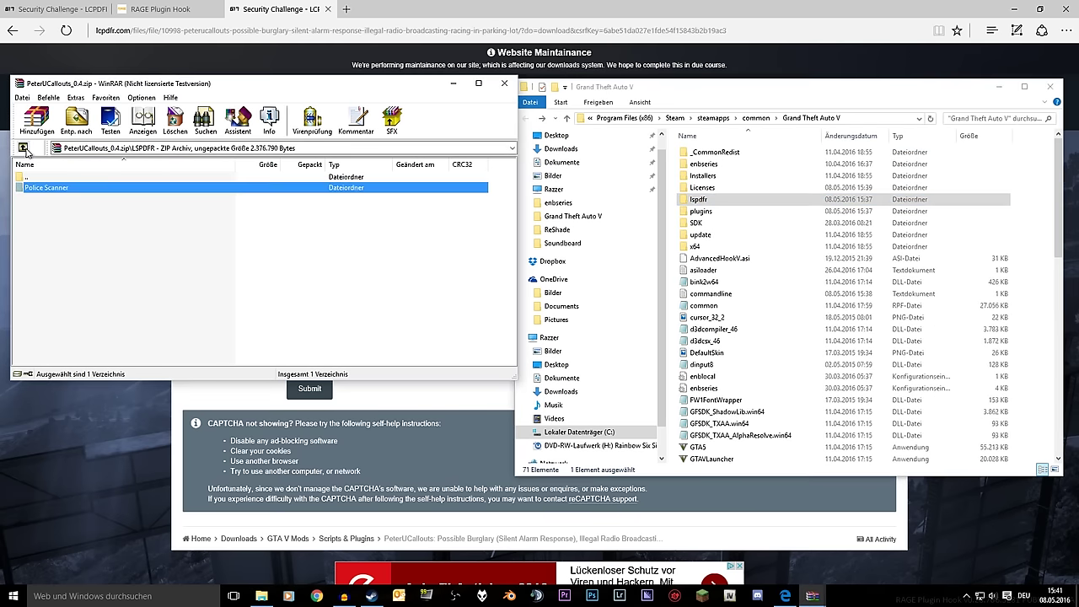
pyautogui.click(23, 148)
pyautogui.moveTo(158, 188); pyautogui.dragTo(278, 194)
pyautogui.moveTo(196, 187); pyautogui.dragTo(1018, 209)
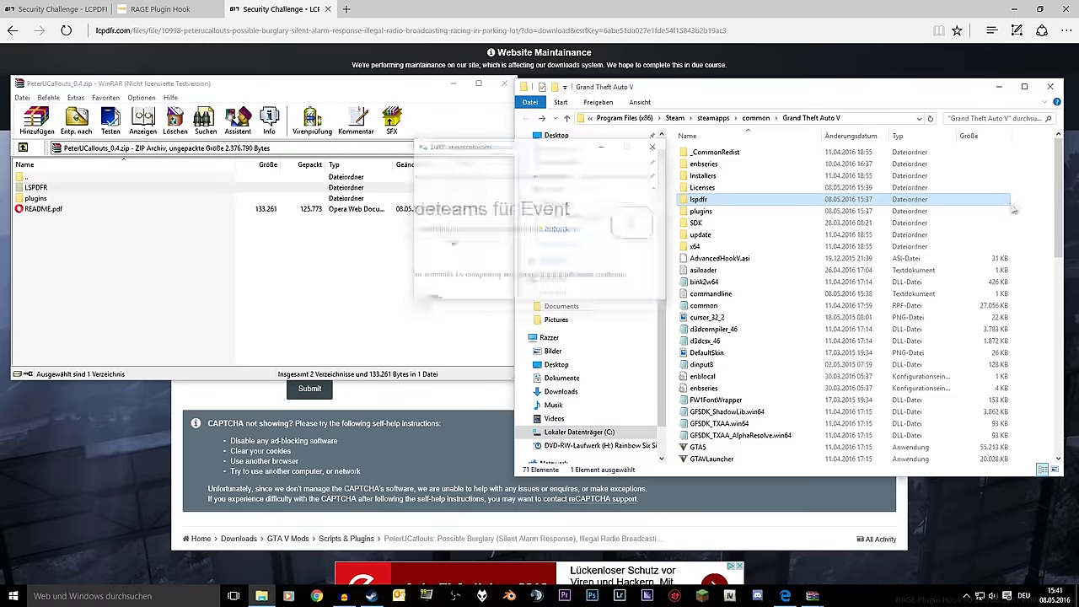
pyautogui.click(605, 221)
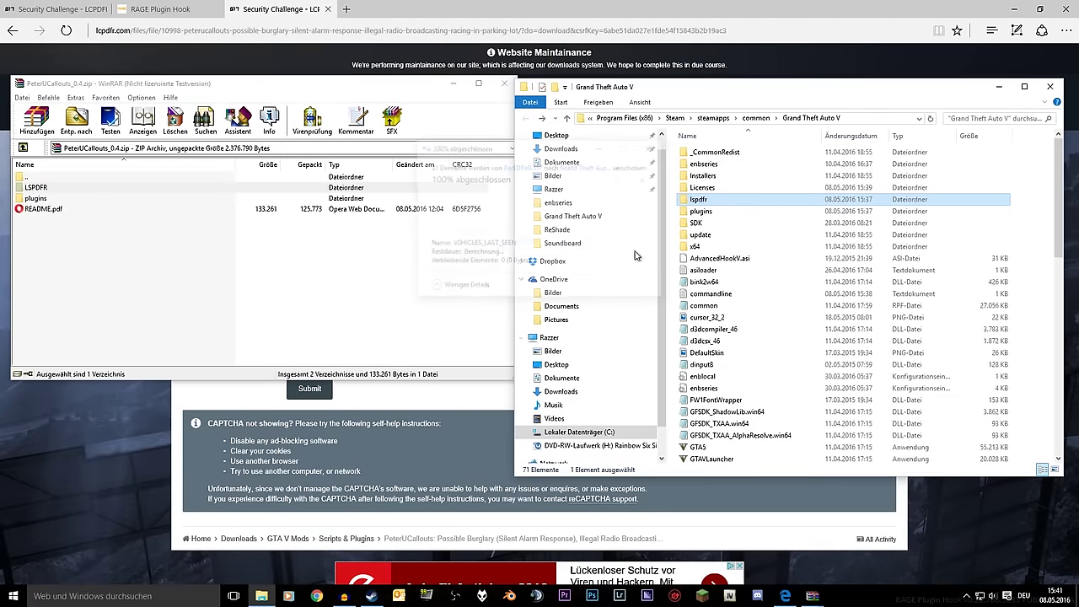
# - Copy the LSPDFR folder from the archive's plugins folder into the game's plugins folder
pyautogui.click(62, 200)
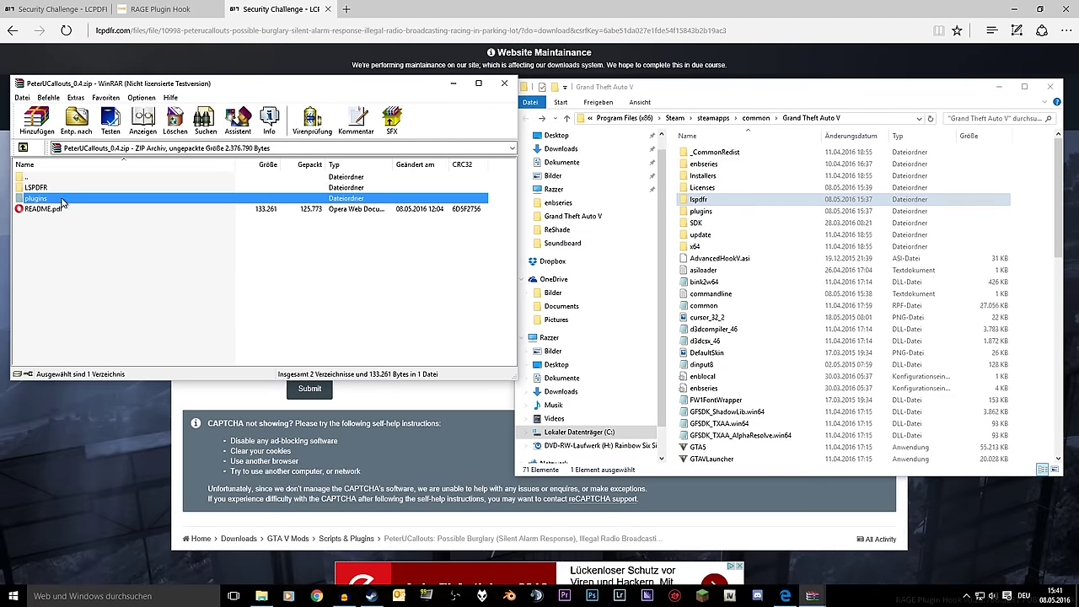
pyautogui.doubleClick(458, 200)
pyautogui.doubleClick(701, 211)
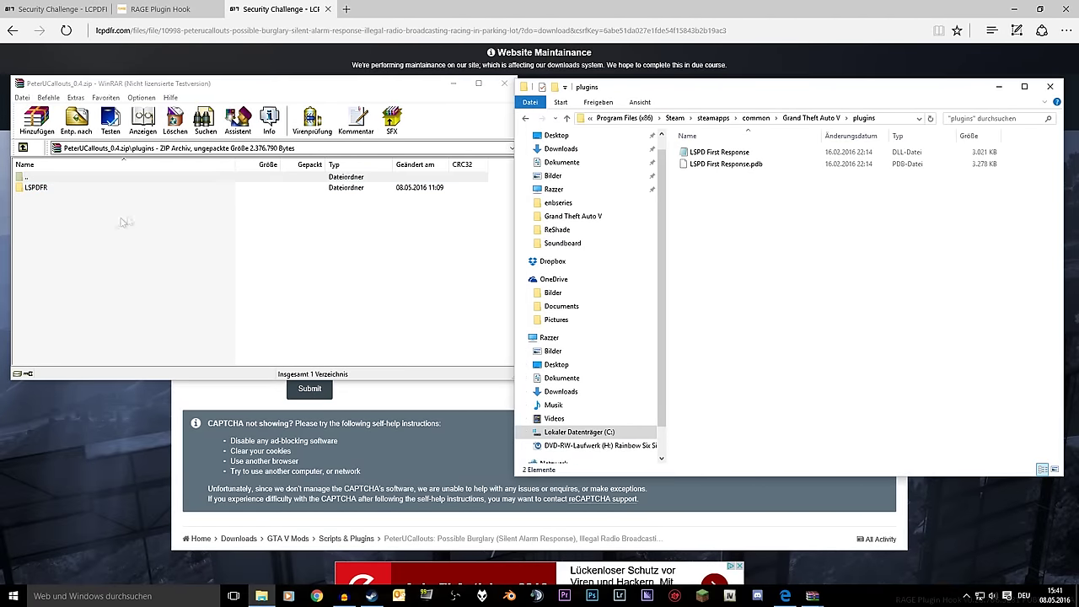
pyautogui.moveTo(82, 191); pyautogui.dragTo(95, 199)
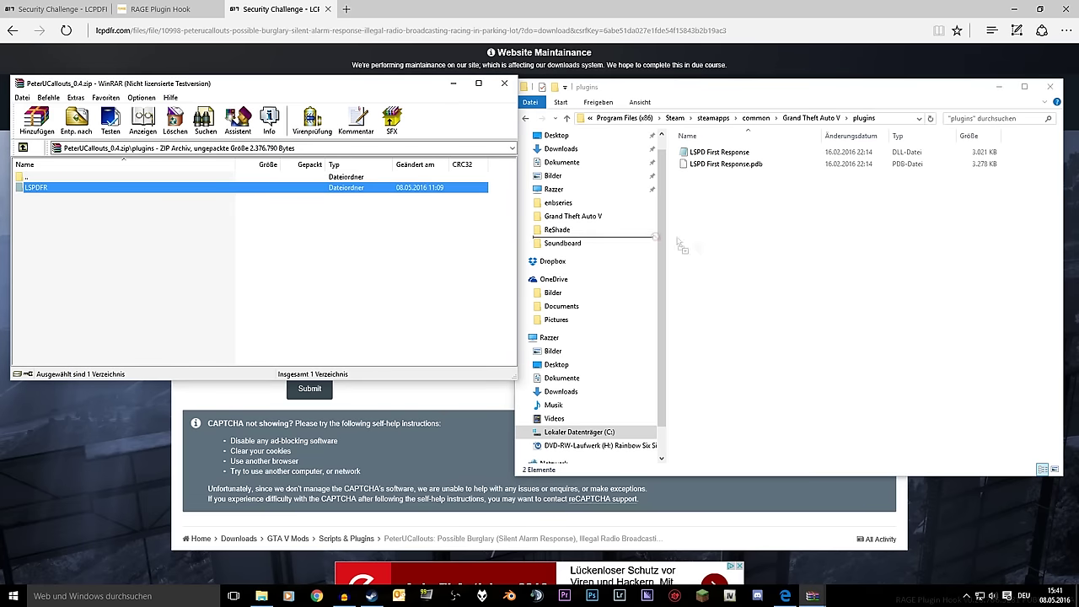
pyautogui.moveTo(681, 244); pyautogui.dragTo(750, 241)
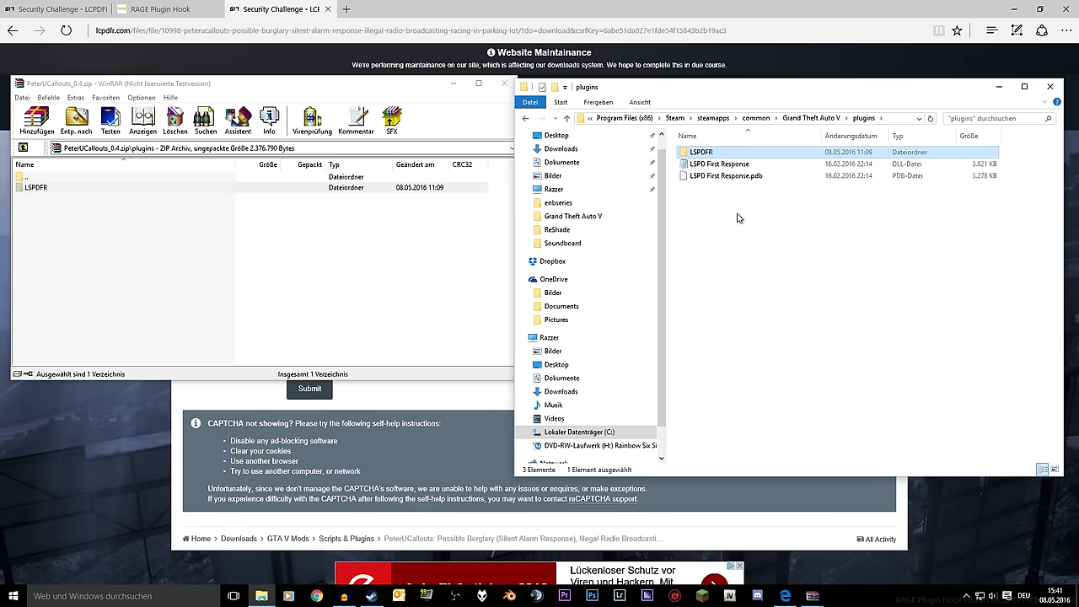
pyautogui.click(738, 218)
# - Copy the archive's whole plugins folder into the Grand Theft Auto V directory, replacing existing files, and close the archive
pyautogui.click(23, 148)
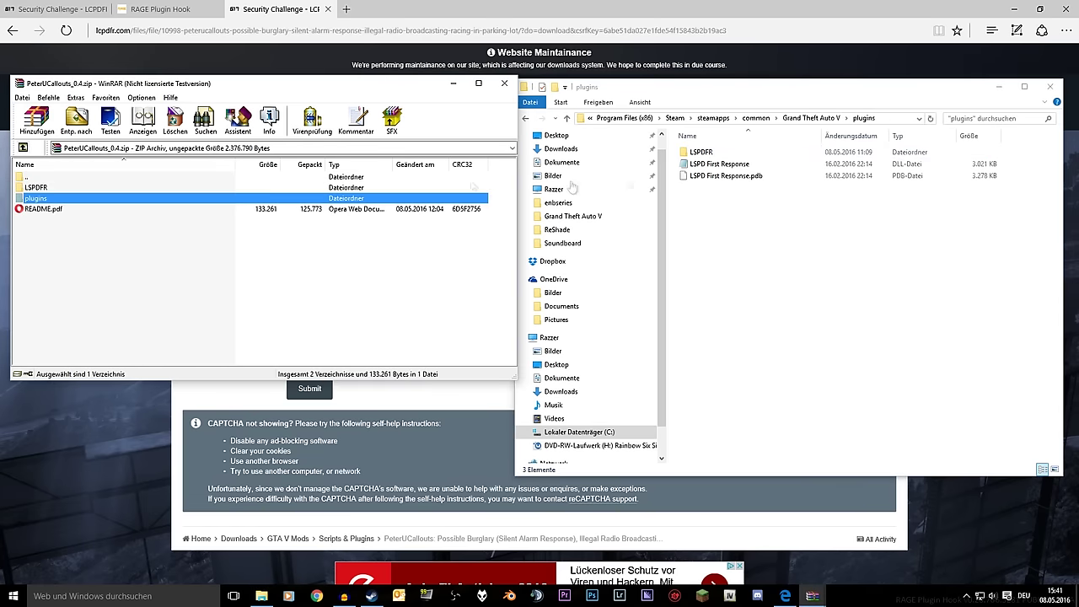
pyautogui.click(526, 118)
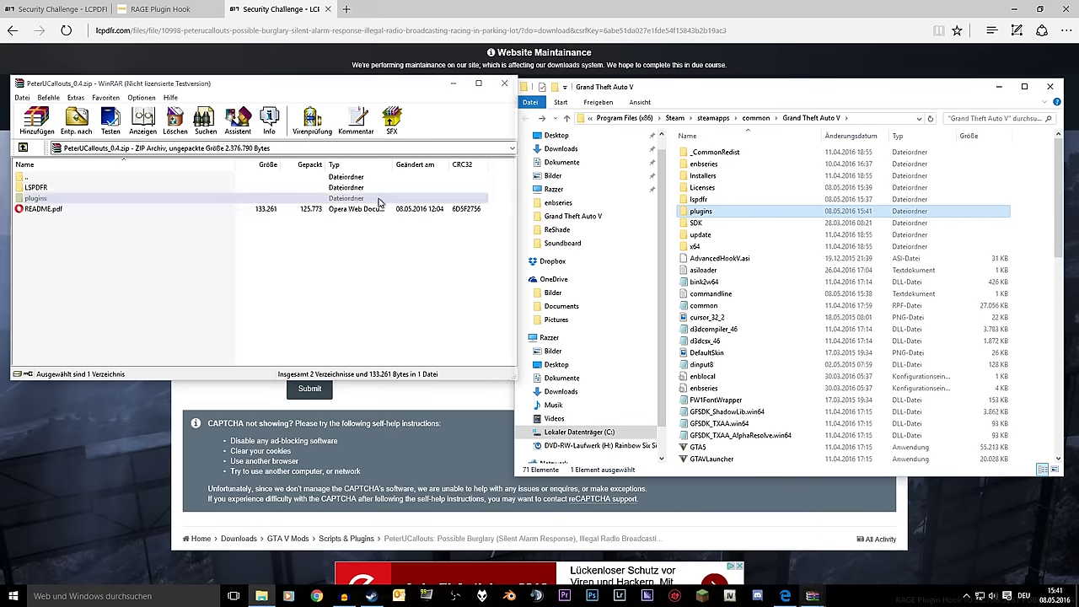
pyautogui.moveTo(378, 202); pyautogui.dragTo(1024, 227)
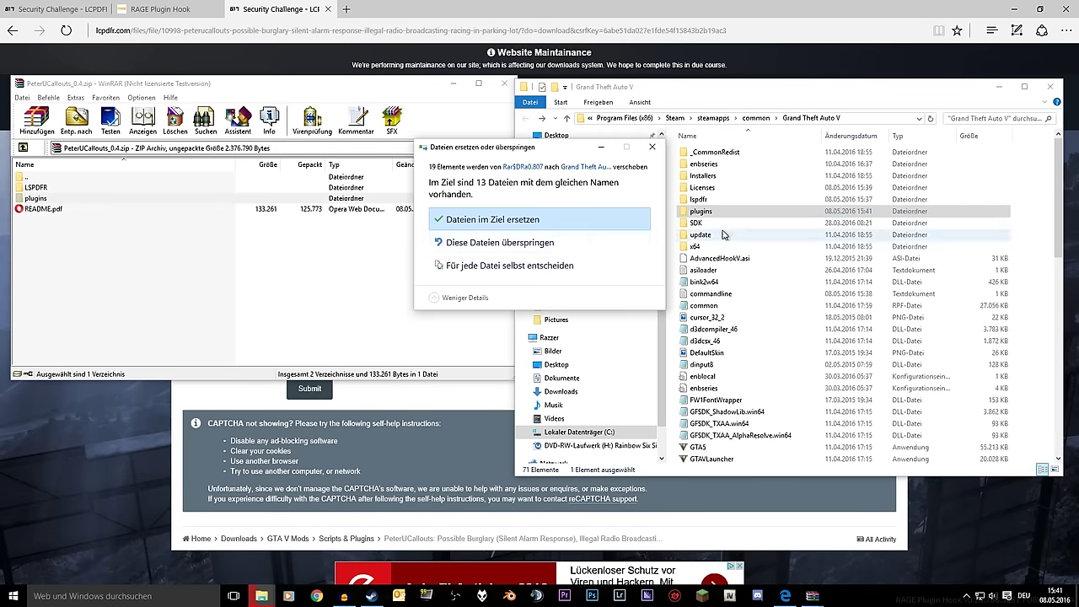
pyautogui.click(537, 221)
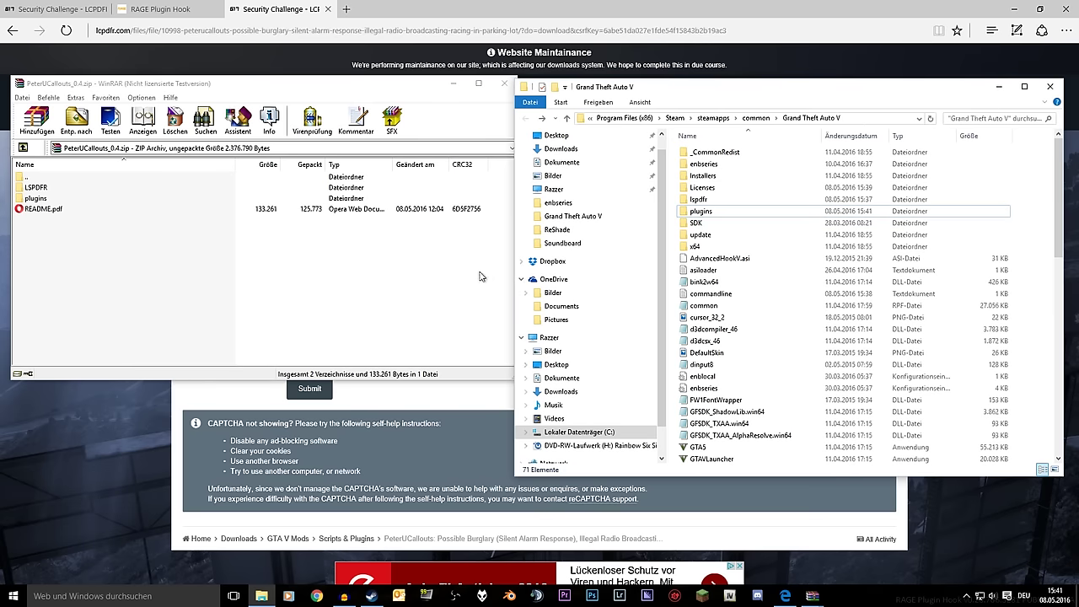
pyautogui.click(505, 83)
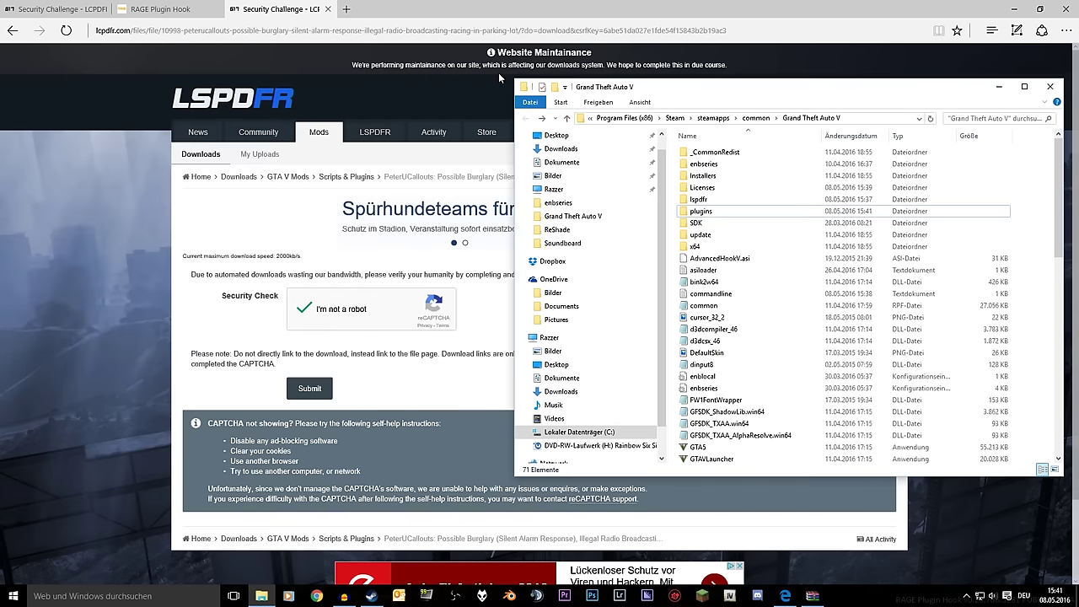
# - Open the Scripts & Plugins category of the GTA V mods and look through the listed plugins, including Arrest Manager 6.0.1.0
pyautogui.click(13, 31)
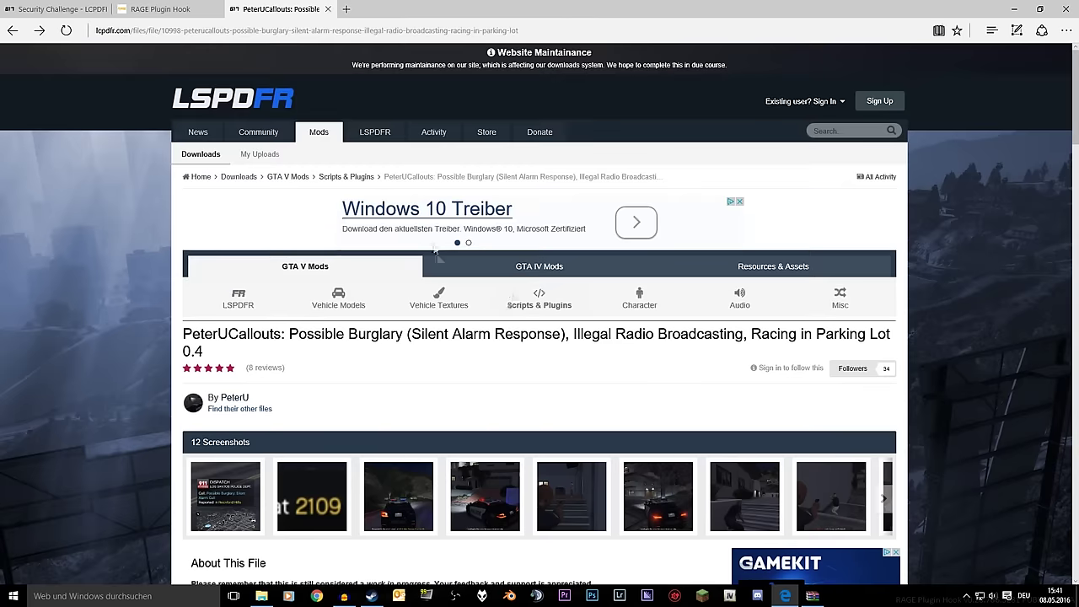
pyautogui.click(533, 306)
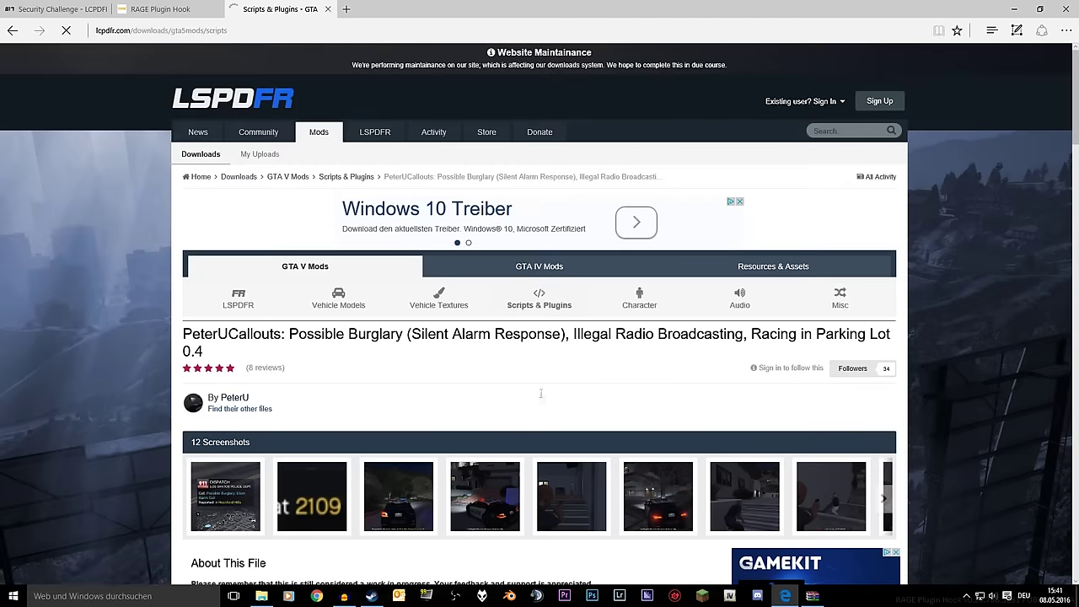
pyautogui.scroll(-2, 357, 341)
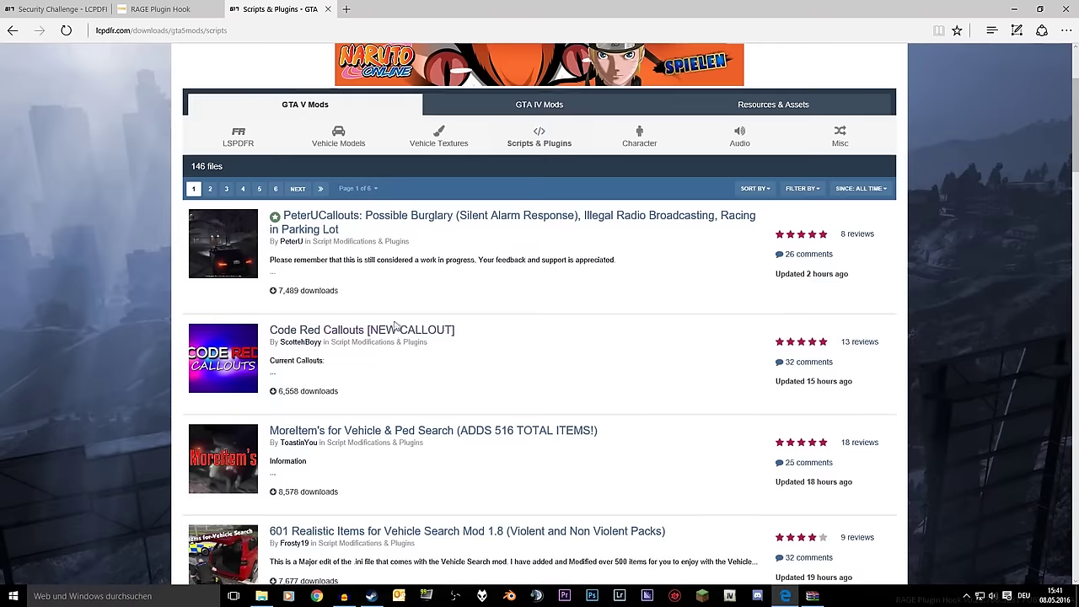
pyautogui.scroll(-1, 356, 346)
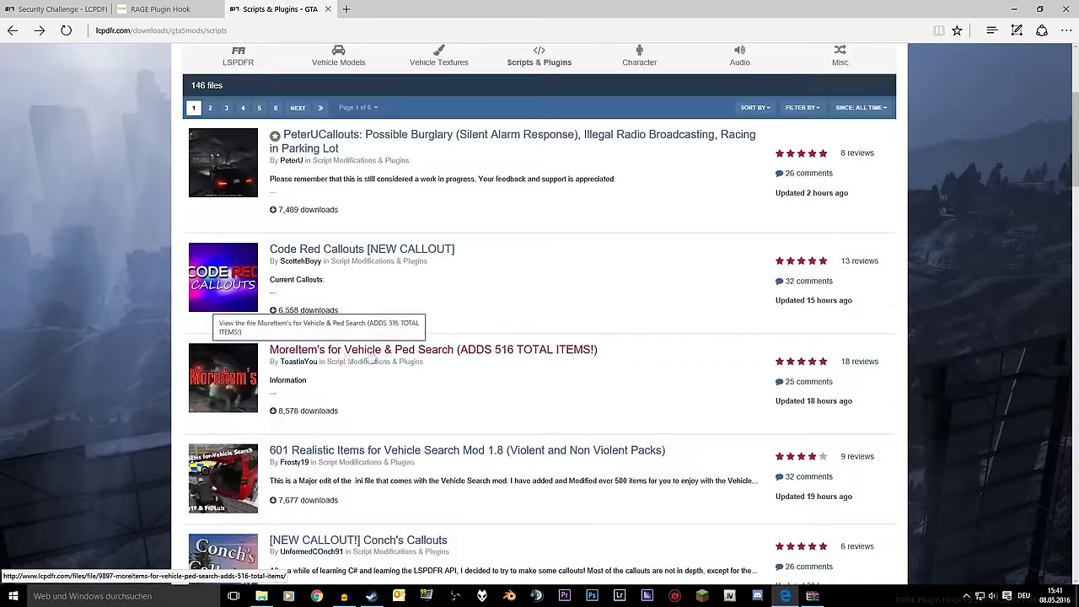
pyautogui.scroll(-2, 403, 355)
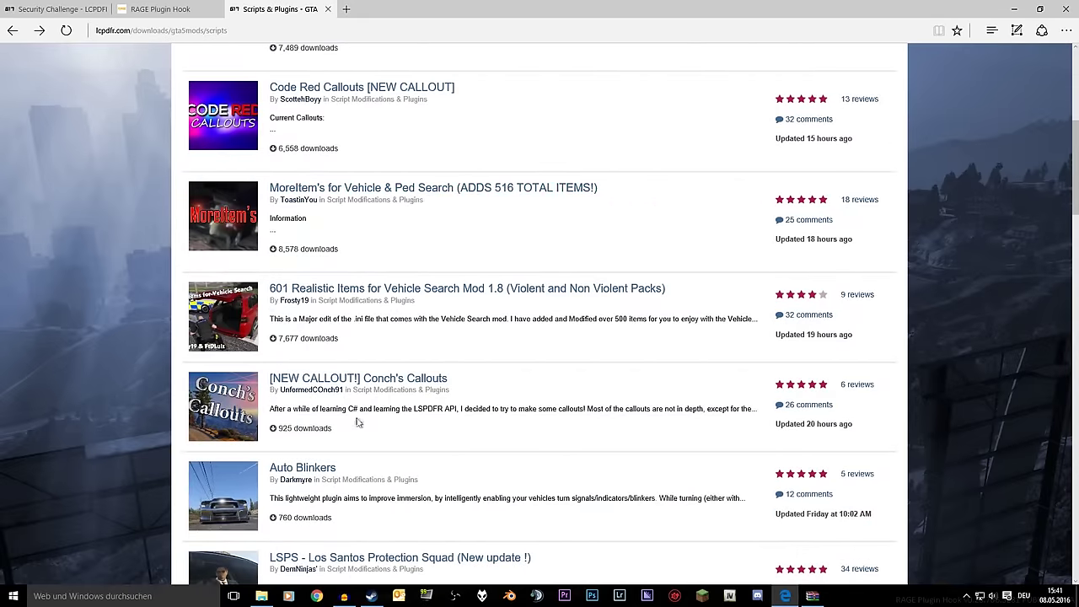
pyautogui.scroll(-1, 348, 389)
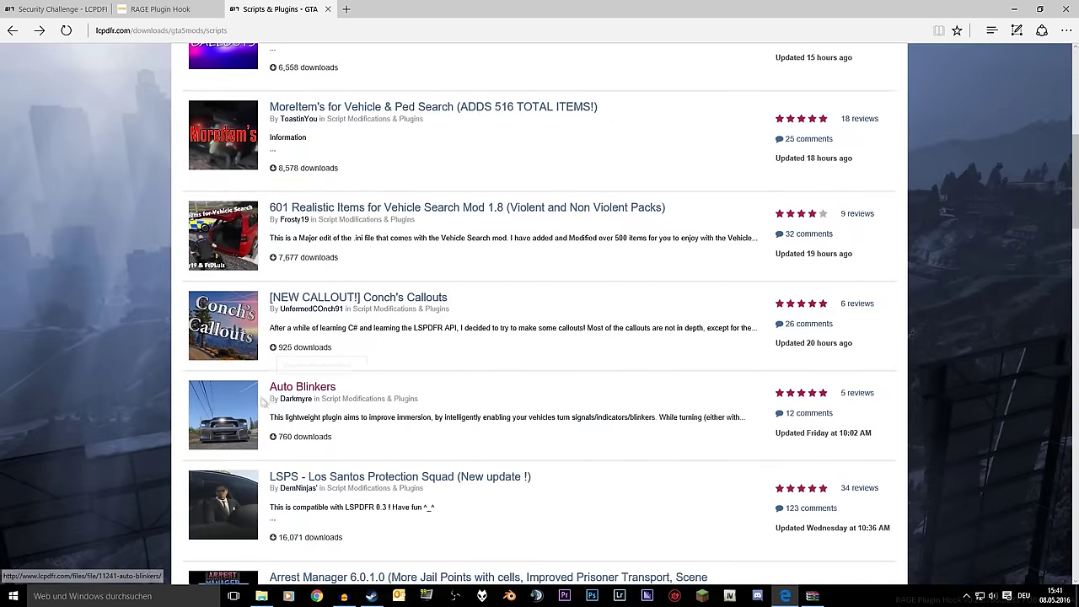
pyautogui.scroll(-3, 354, 379)
pyautogui.scroll(-2, 343, 342)
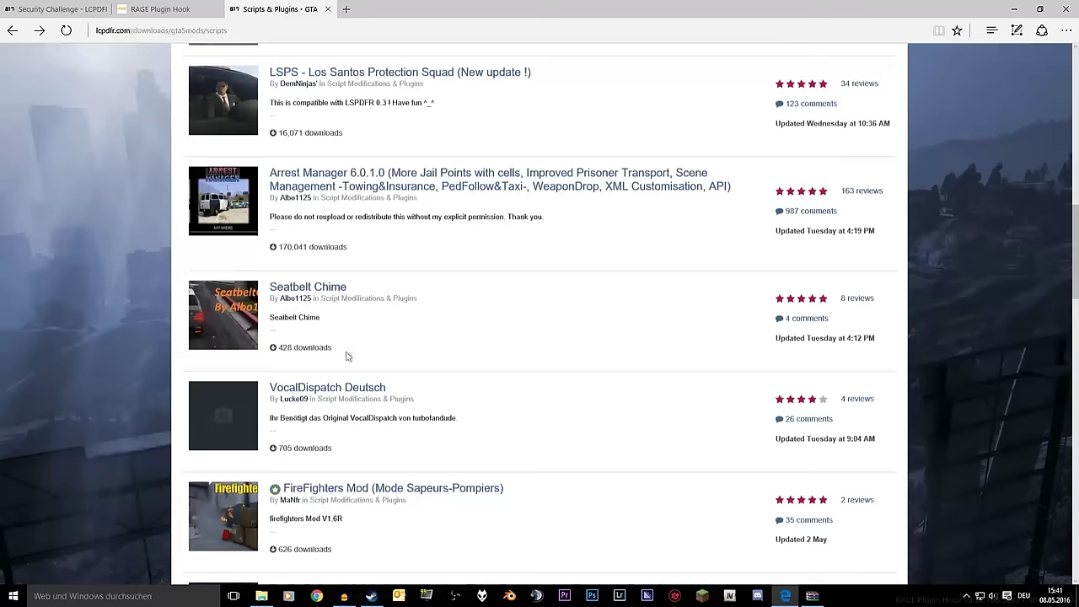
pyautogui.moveTo(743, 189); pyautogui.dragTo(268, 172)
pyautogui.click(511, 233)
pyautogui.scroll(-1, 497, 253)
pyautogui.scroll(-1, 497, 266)
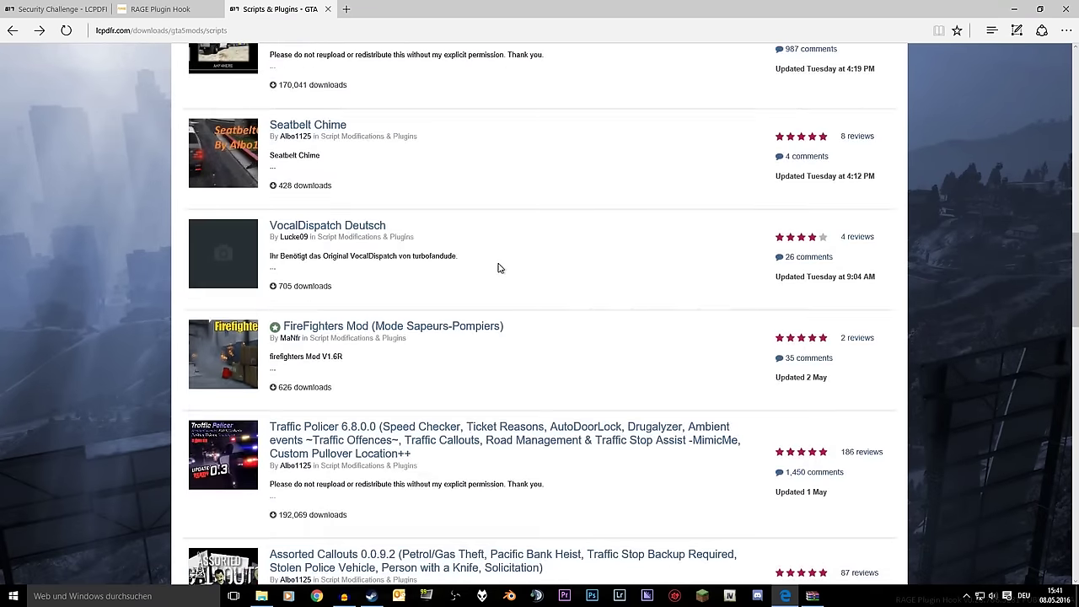
pyautogui.scroll(15, 540, 305)
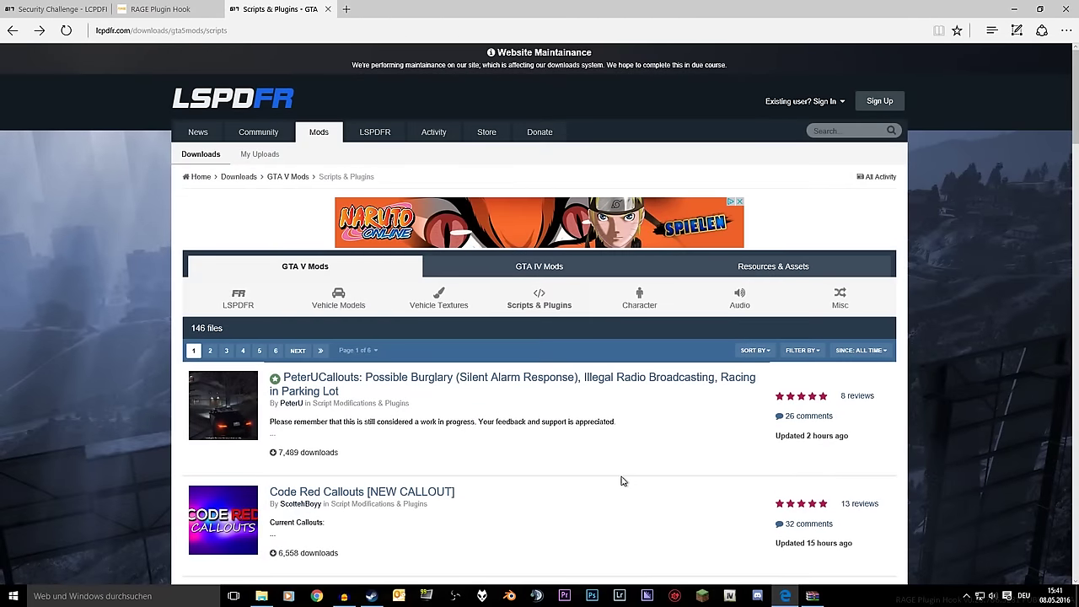
# - Examine the PeterUCallouts entry's description and the neighbouring callout and vehicle search plugins in the list
pyautogui.scroll(-1, 611, 477)
pyautogui.scroll(1, 613, 476)
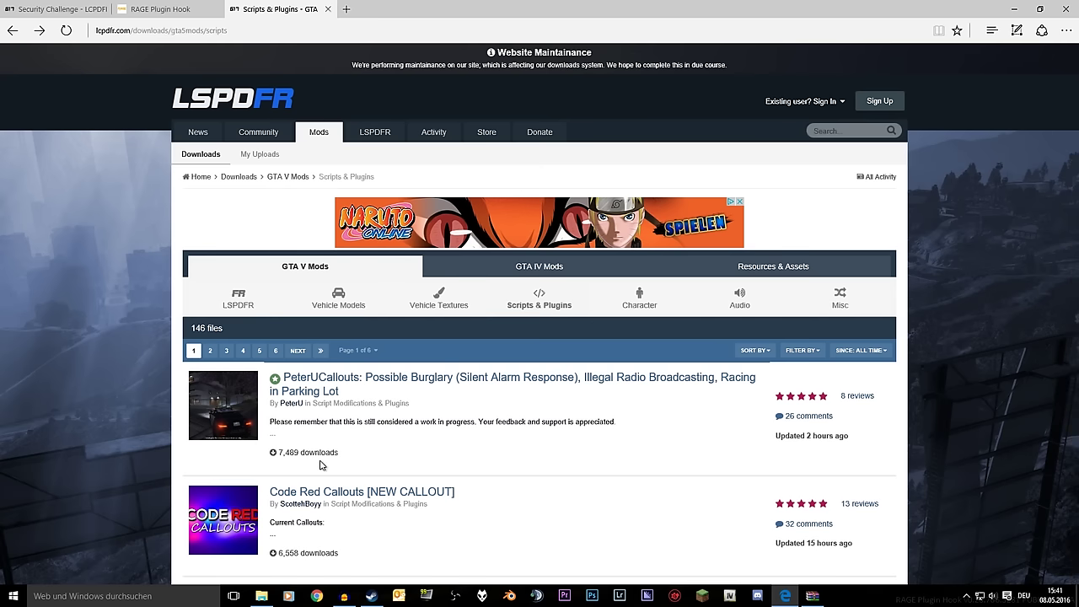
pyautogui.moveTo(314, 438)
pyautogui.mouseDown()
pyautogui.moveTo(268, 430)
pyautogui.moveTo(306, 432)
pyautogui.mouseUp()
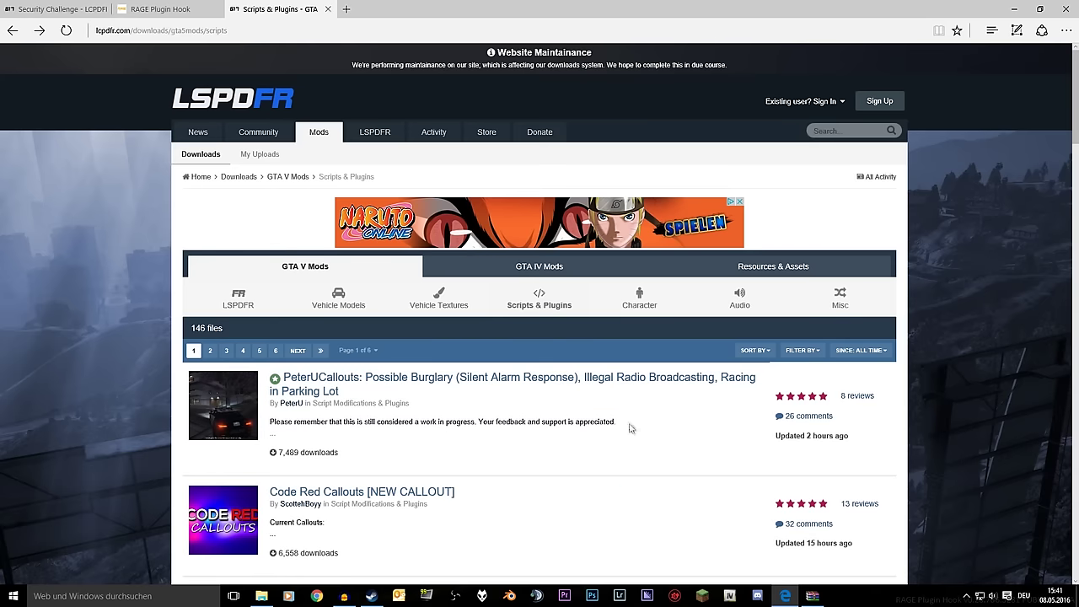
pyautogui.moveTo(616, 425); pyautogui.dragTo(343, 424)
pyautogui.click(384, 434)
pyautogui.scroll(-5, 638, 441)
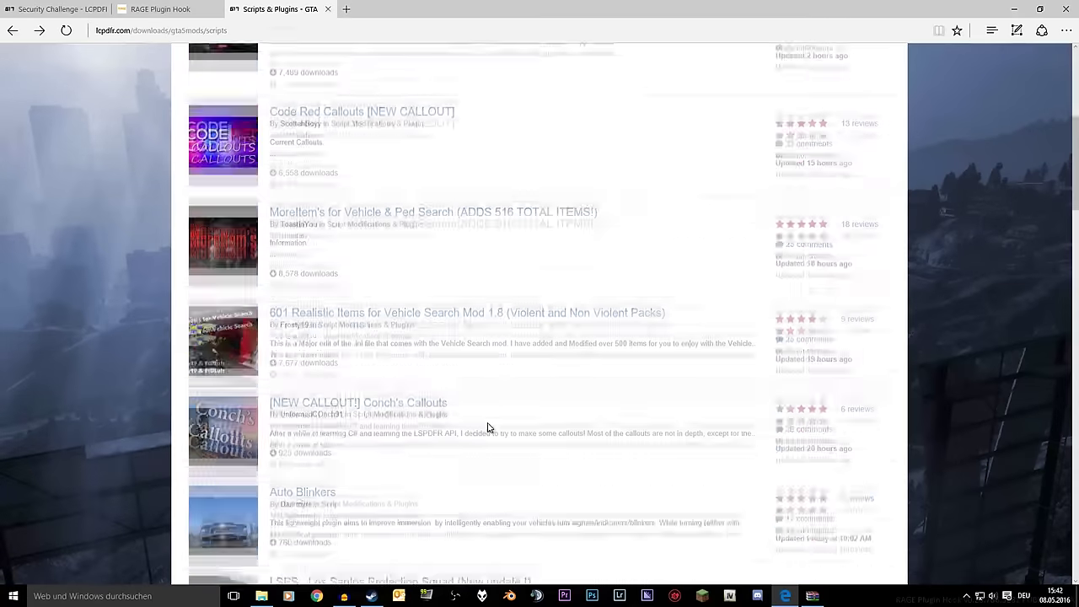
pyautogui.scroll(-2, 487, 427)
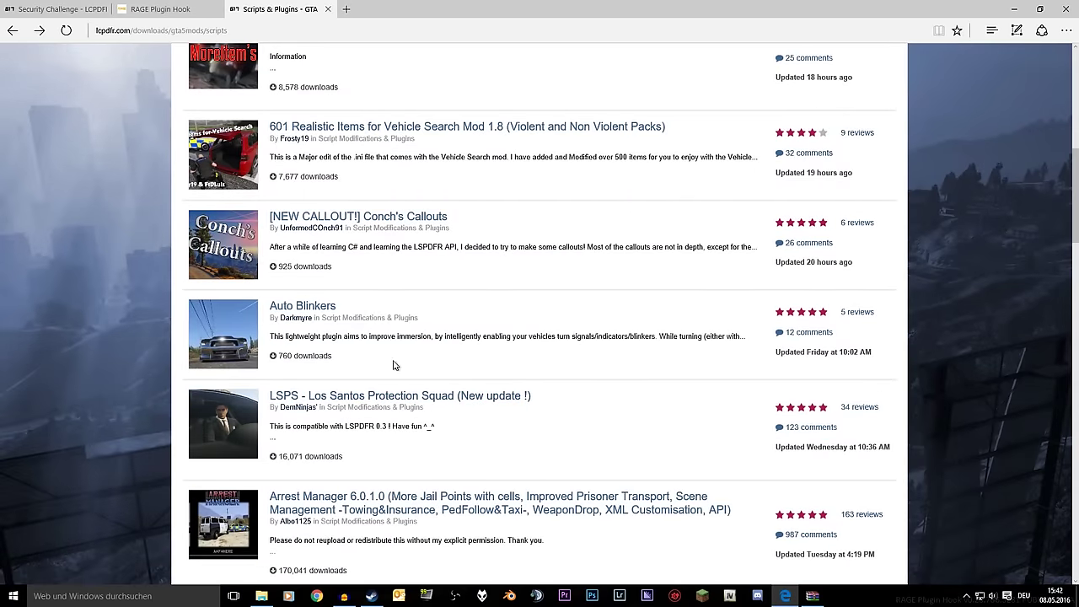
pyautogui.scroll(1, 394, 365)
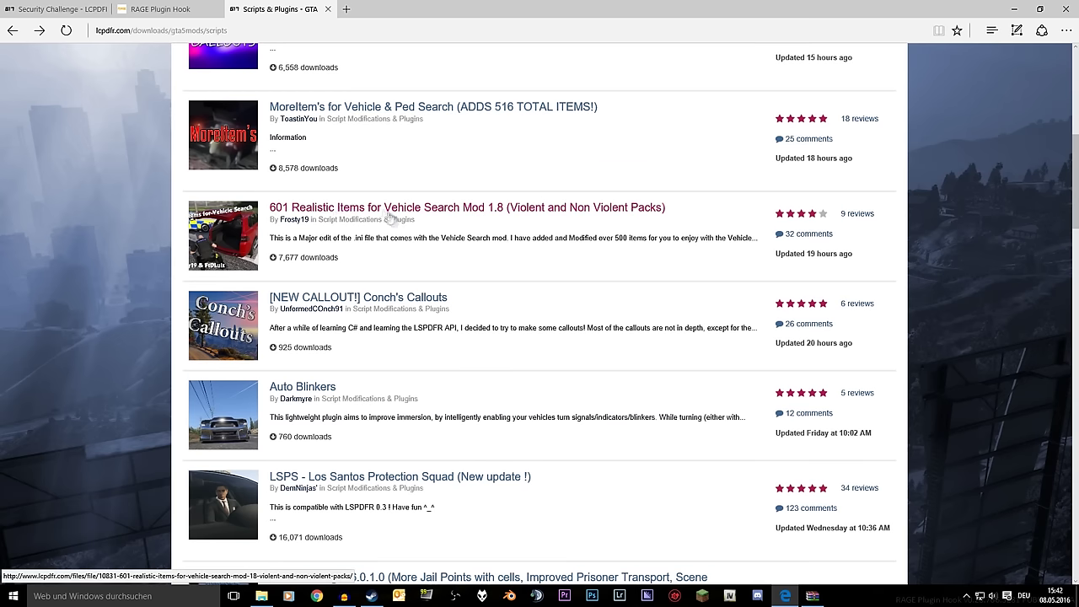
pyautogui.scroll(4, 549, 244)
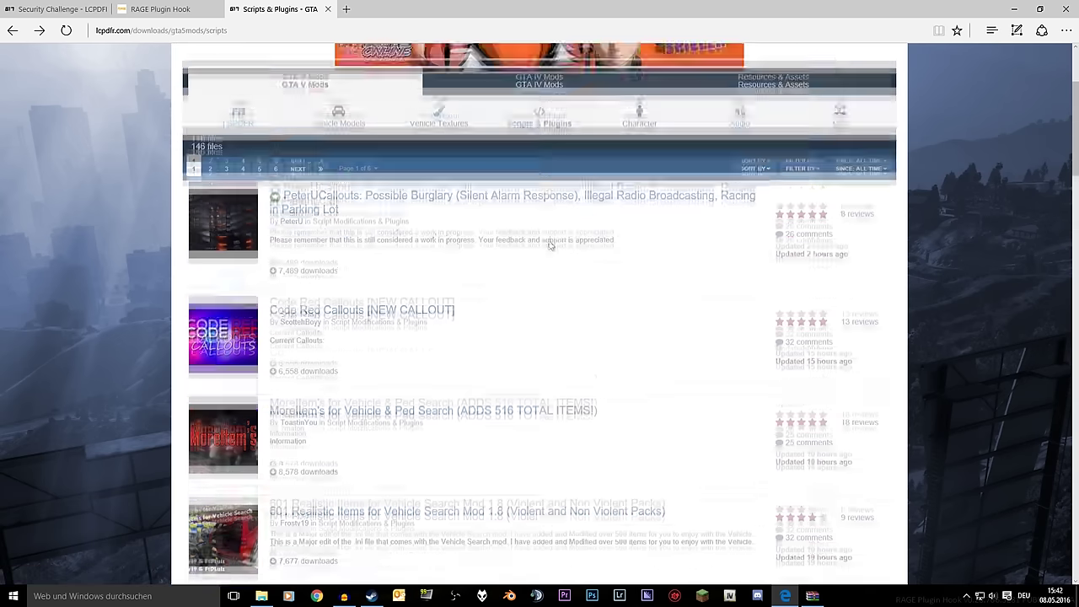
pyautogui.scroll(2, 592, 307)
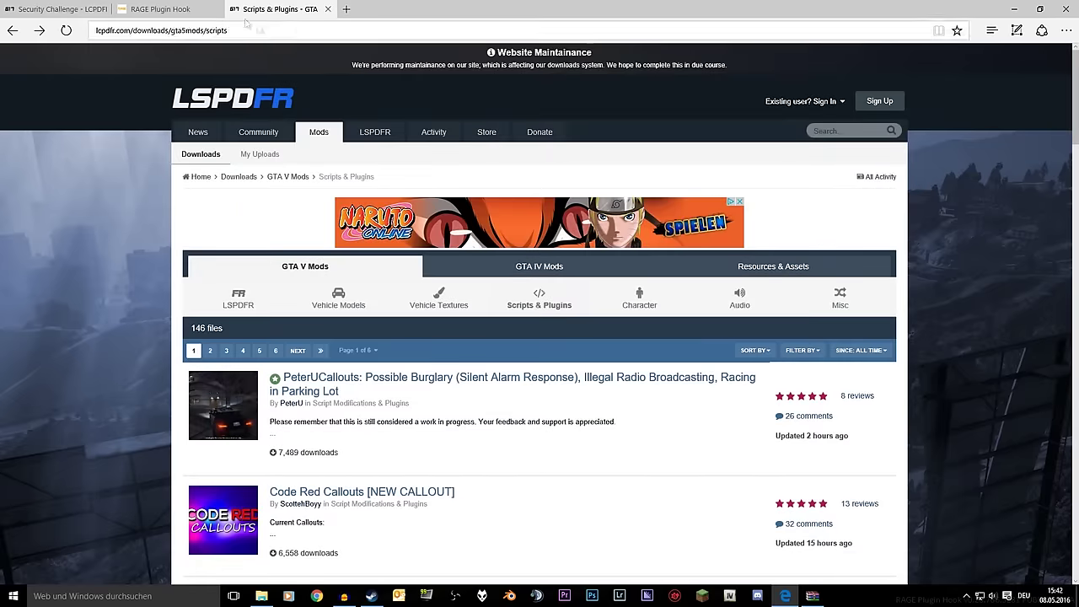
# - Bring the Grand Theft Auto V folder window back to the front and move it over the middle of the browser page
pyautogui.moveTo(261, 596)
pyautogui.click(255, 550)
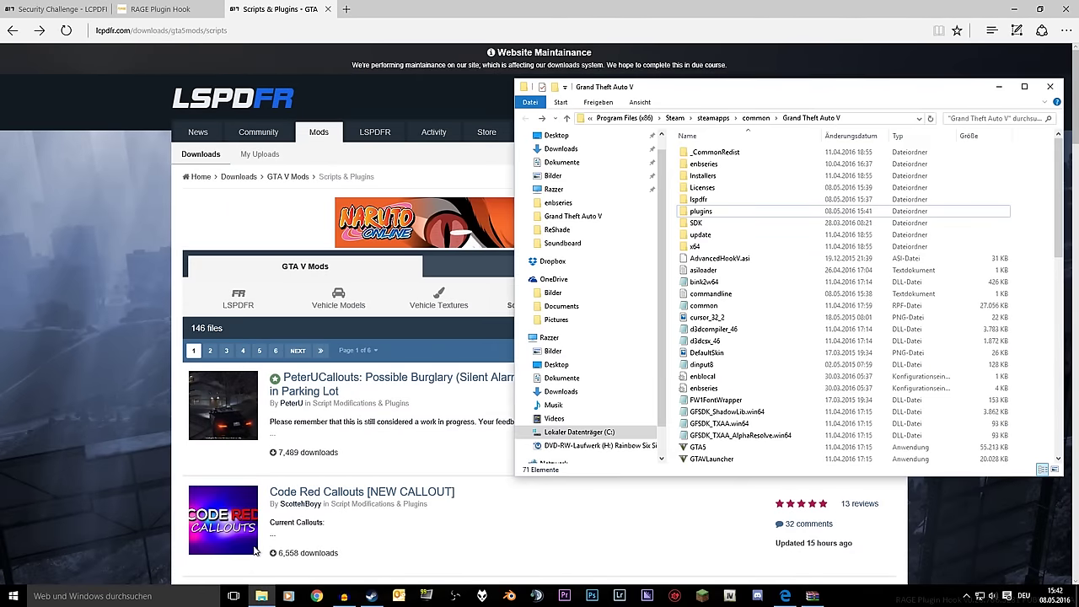
pyautogui.moveTo(738, 95); pyautogui.dragTo(507, 116)
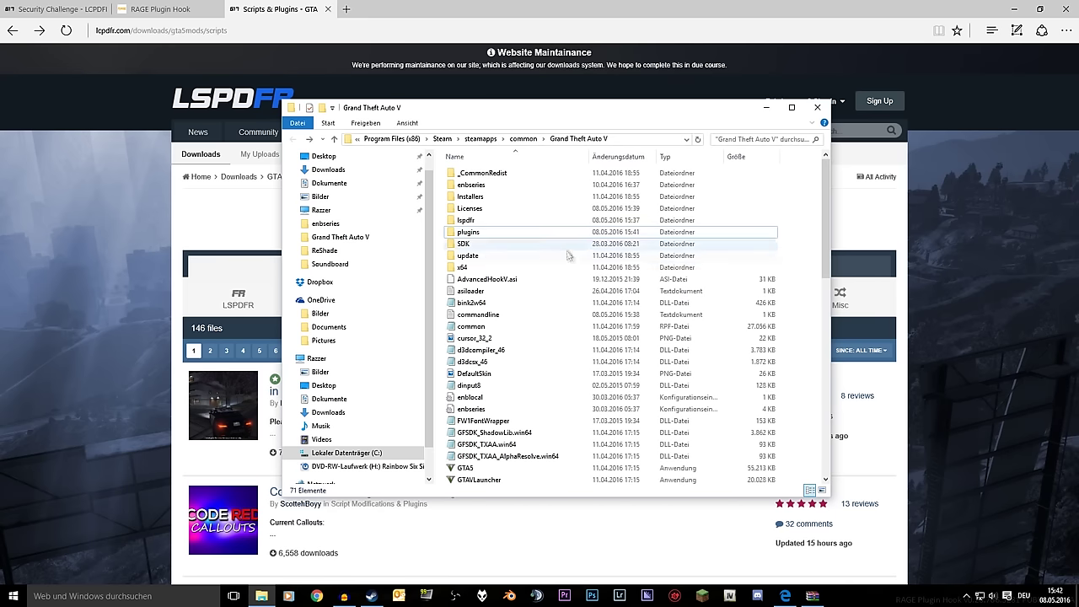
# - Examine the Grand Theft Auto V folder's contents, from the lspdfr and plugins folders down to the RAGEPluginHook application
pyautogui.click(532, 233)
pyautogui.click(524, 221)
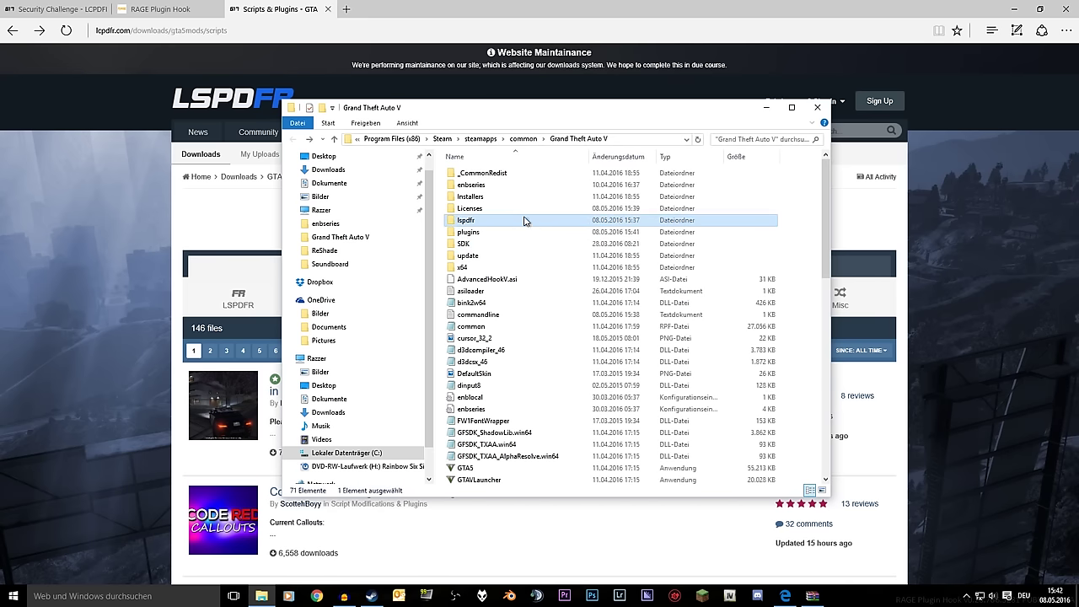
pyautogui.moveTo(501, 174); pyautogui.dragTo(509, 224)
pyautogui.click(511, 221)
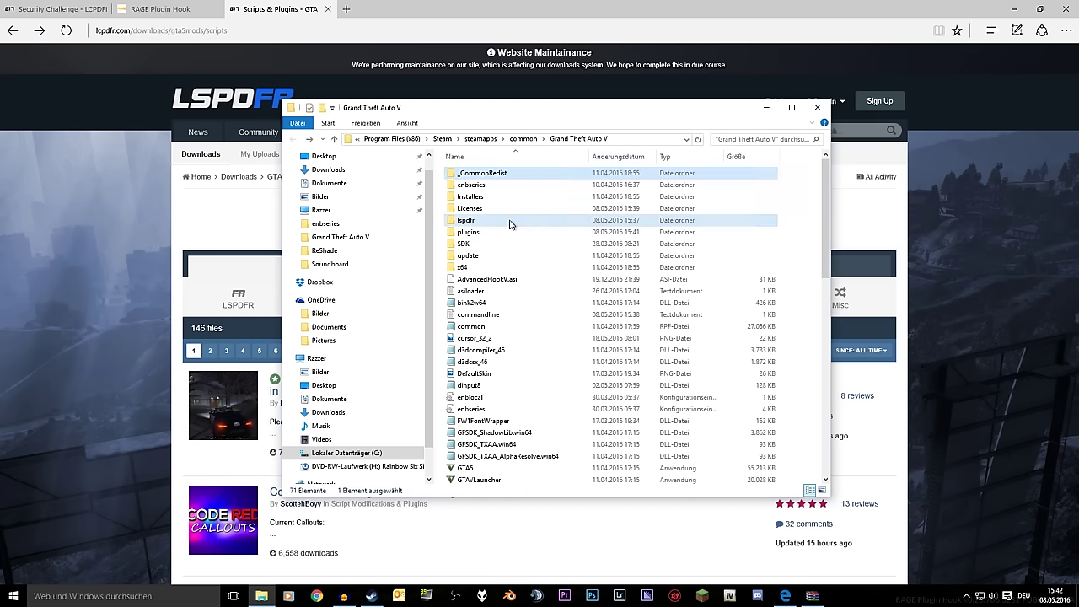
pyautogui.click(515, 268)
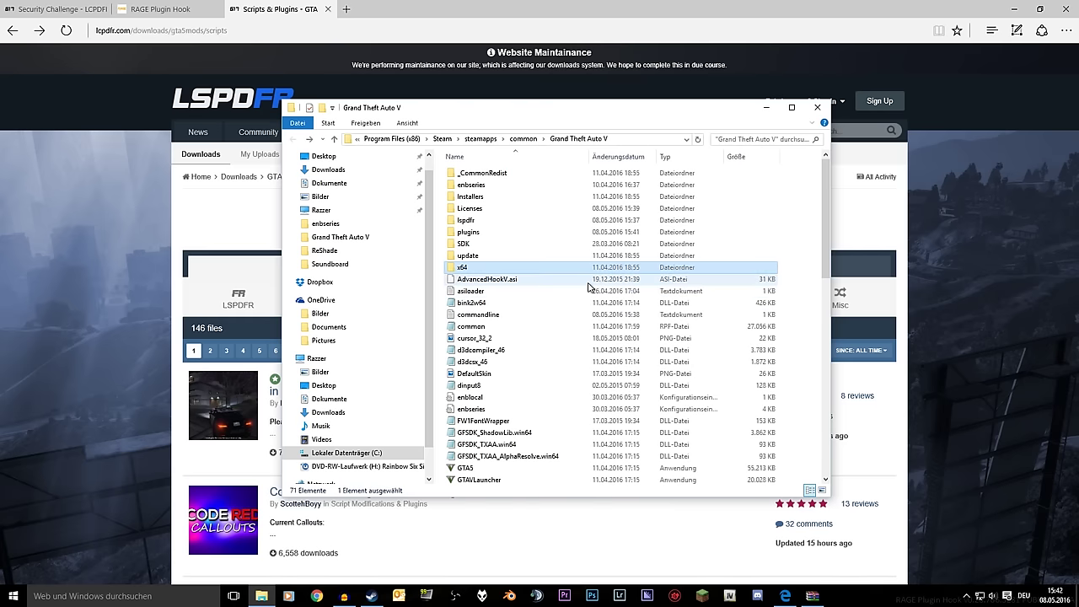
pyautogui.press('Down')
pyautogui.scroll(-7, 540, 337)
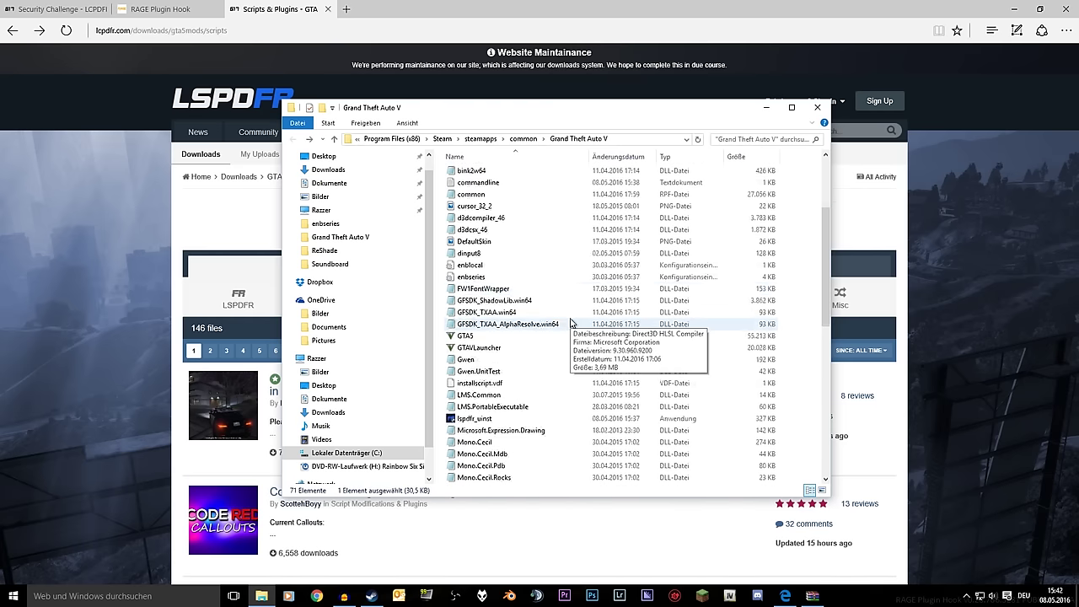
pyautogui.scroll(-3, 553, 386)
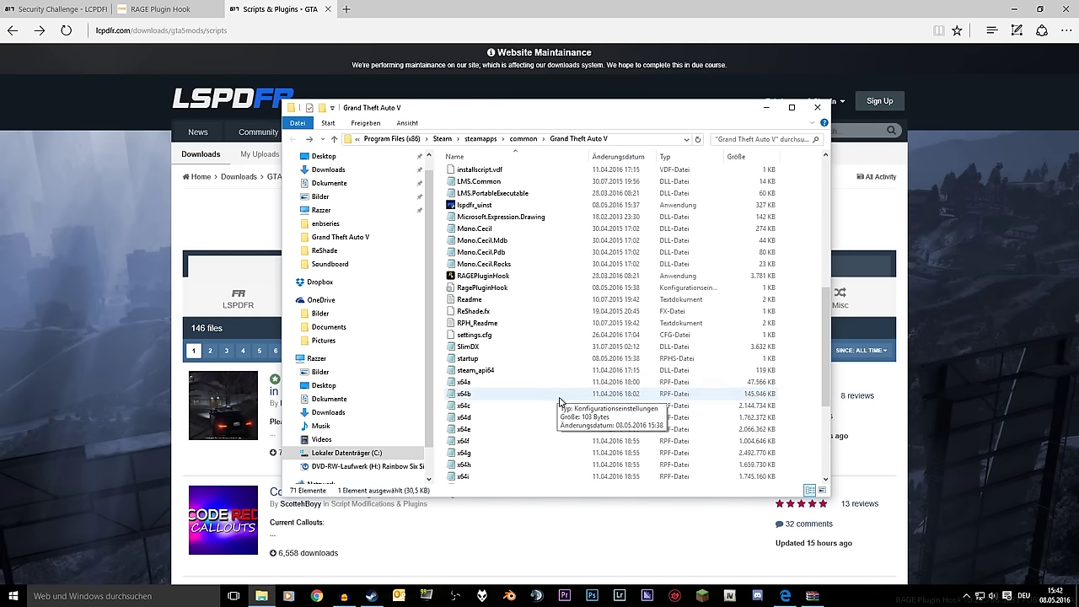
pyautogui.click(632, 277)
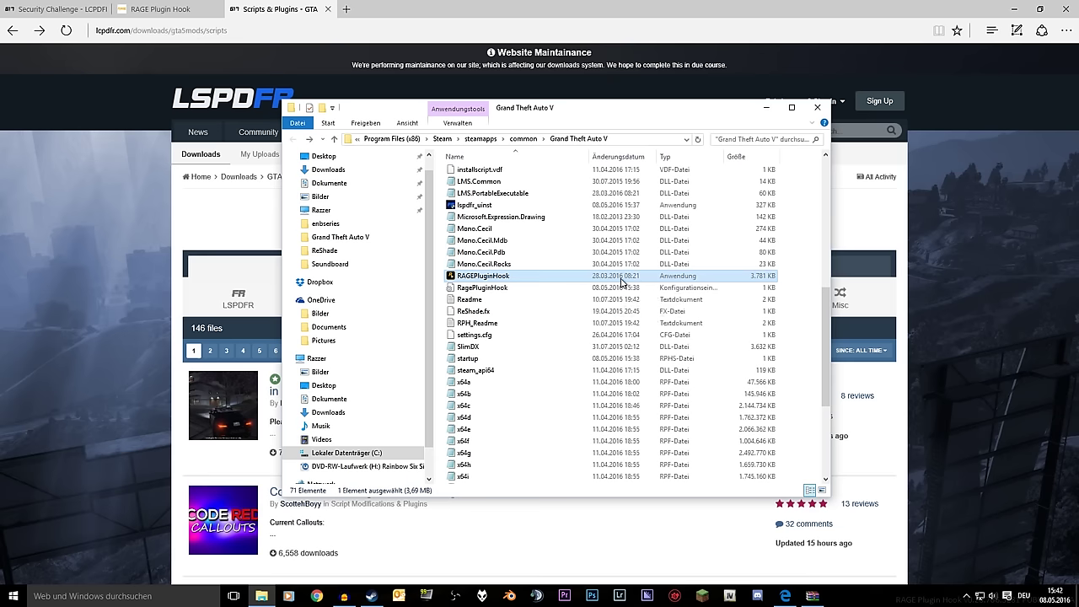
pyautogui.scroll(6, 602, 282)
pyautogui.scroll(-6, 602, 282)
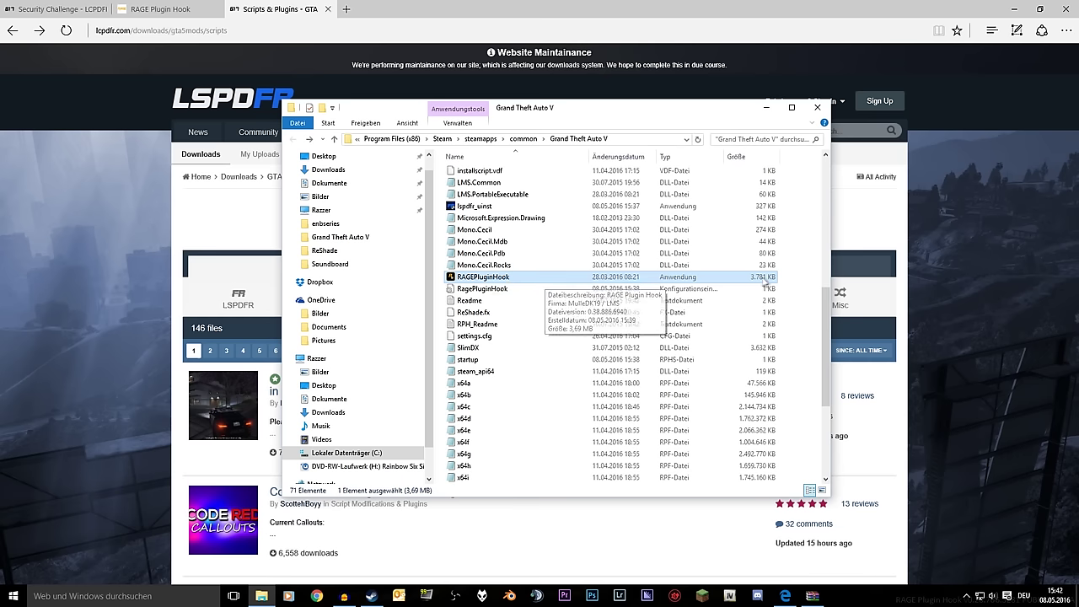
pyautogui.click(782, 279)
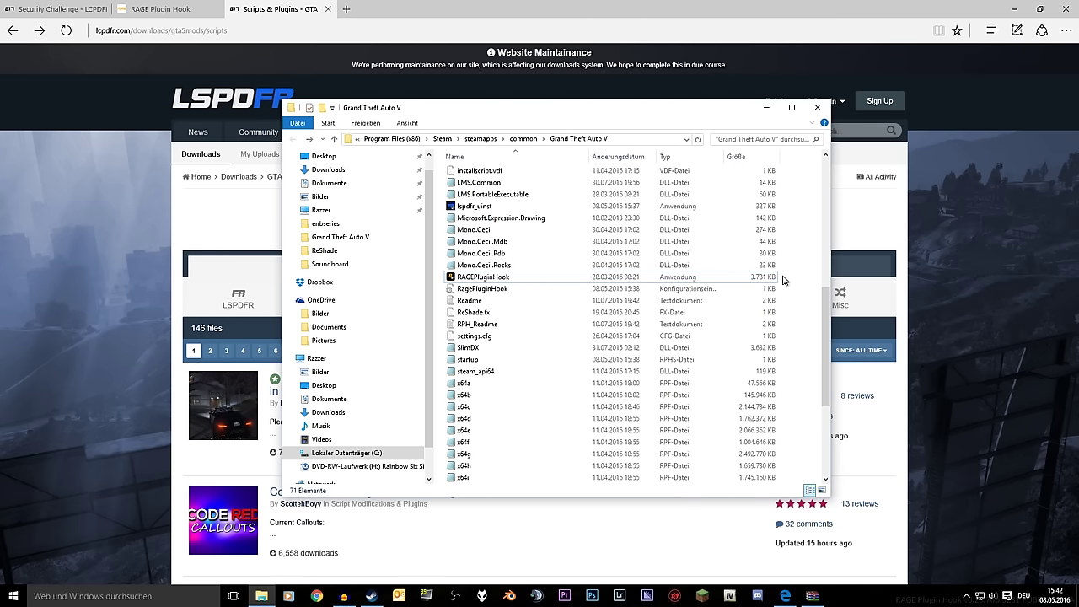
# - Run RAGEPluginHook from the Grand Theft Auto V folder and let it unblock the files blocked by Windows
pyautogui.scroll(2, 561, 321)
pyautogui.click(546, 346)
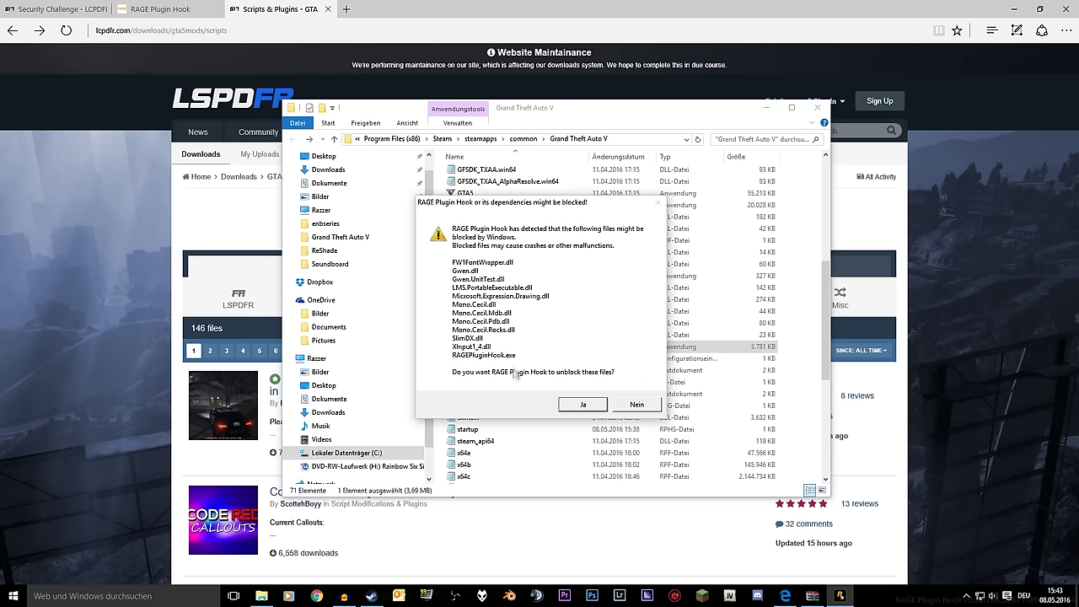
pyautogui.moveTo(528, 211); pyautogui.dragTo(512, 209)
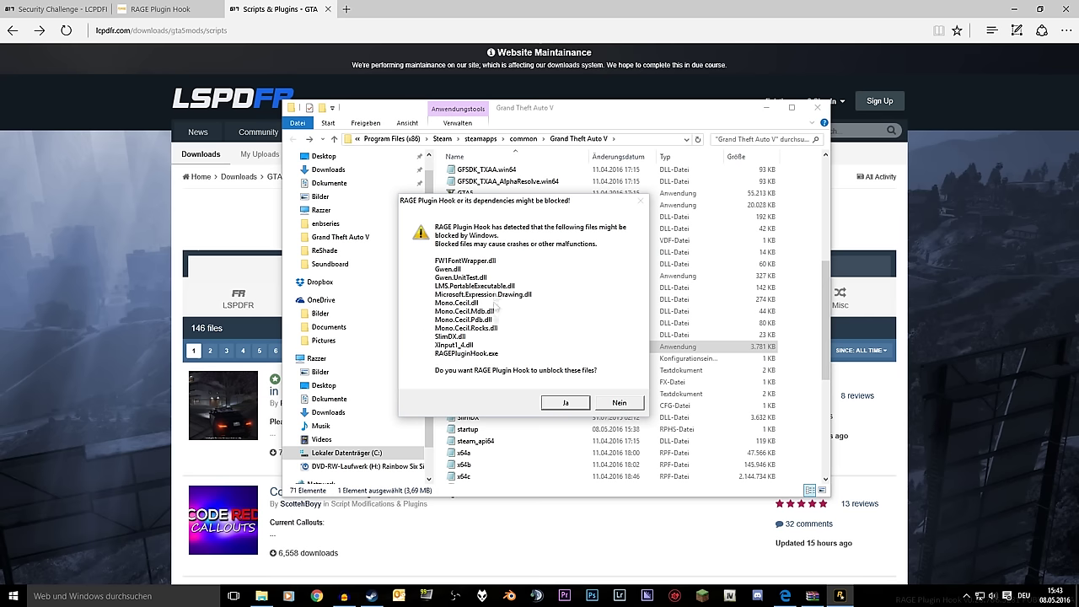
pyautogui.click(563, 403)
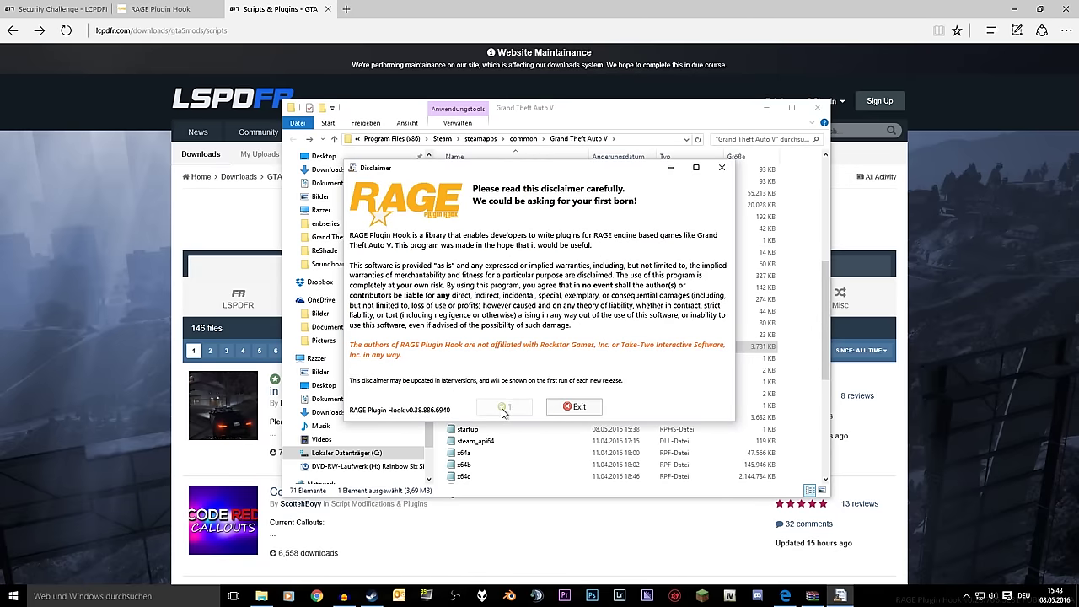
# - Accept the RAGE Plugin Hook disclaimer and decline backing up the game version
pyautogui.click(507, 407)
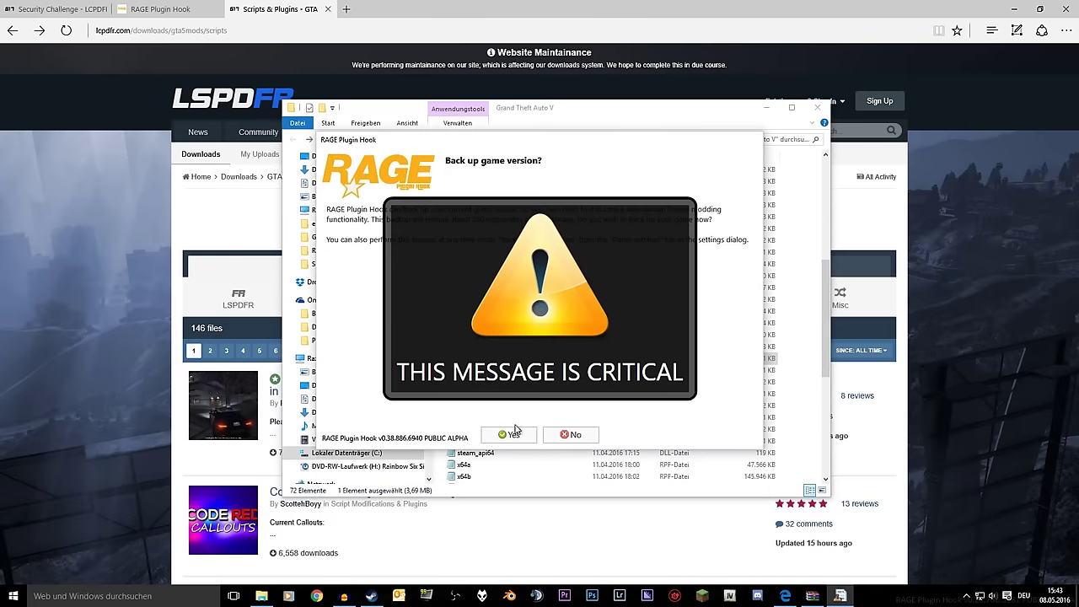
pyautogui.click(570, 435)
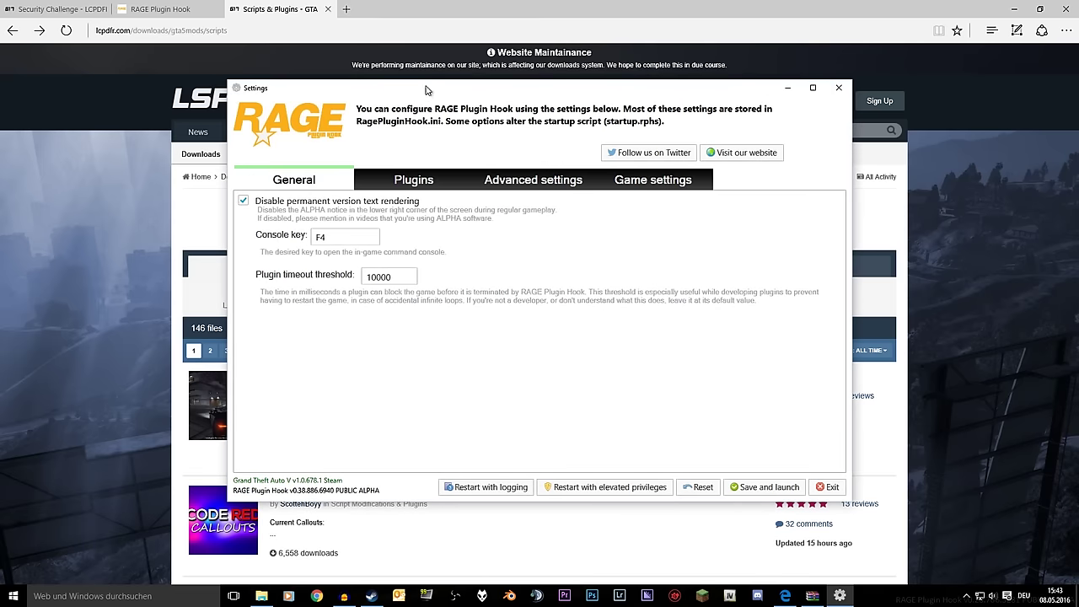
# - Check the plugin load sequence in the RAGE Plugin Hook settings, toggling LSPD First Response off and on again
pyautogui.click(392, 197)
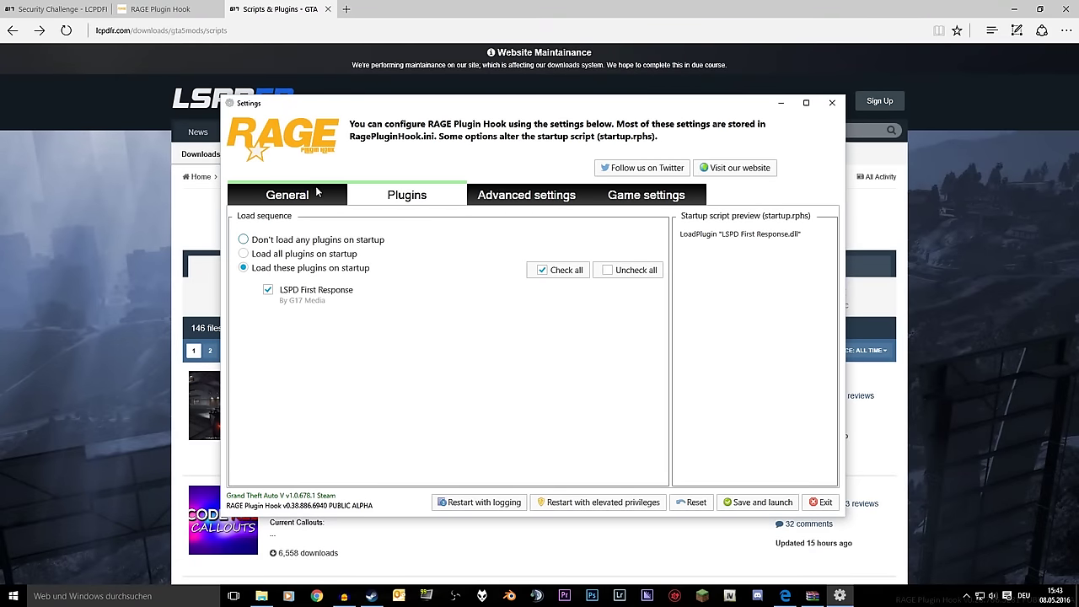
pyautogui.click(321, 198)
pyautogui.click(387, 202)
pyautogui.click(472, 202)
pyautogui.click(437, 200)
pyautogui.click(268, 291)
pyautogui.click(270, 293)
# - Look through the advanced and game settings of RAGE Plugin Hook, then return to the general settings
pyautogui.click(509, 199)
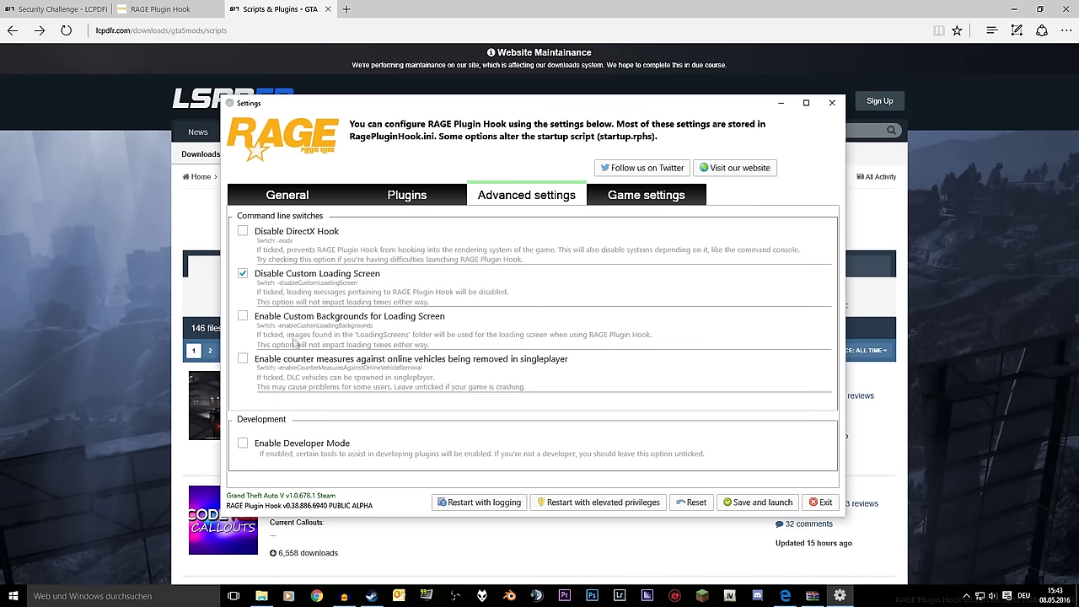
pyautogui.click(621, 199)
pyautogui.click(531, 199)
pyautogui.click(393, 199)
pyautogui.click(286, 201)
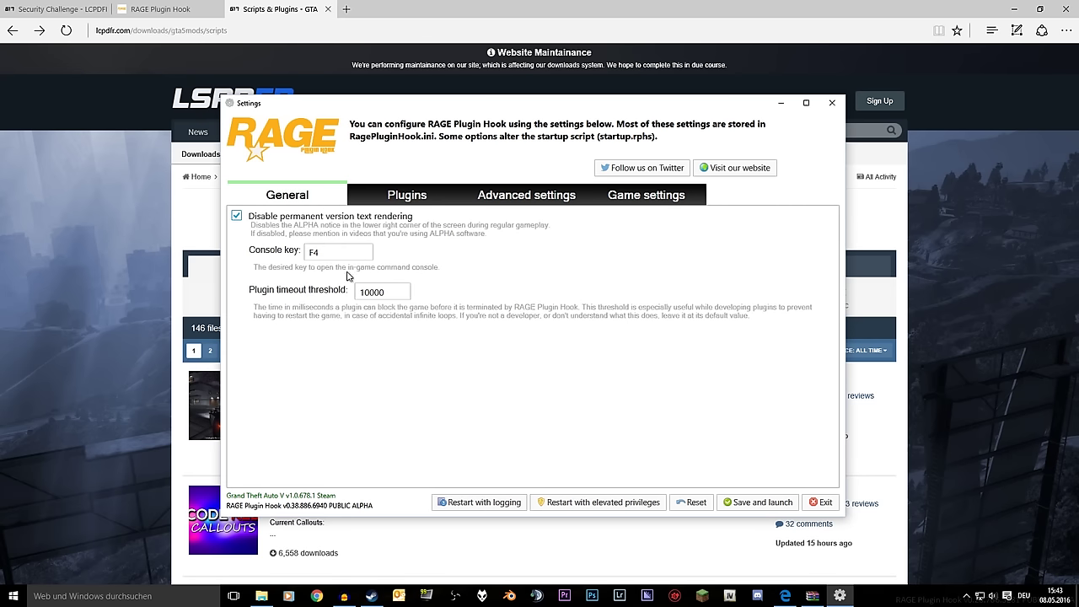
# - Save the RAGE Plugin Hook settings, launch the game and acknowledge the note about accessing the settings dialog
pyautogui.click(742, 504)
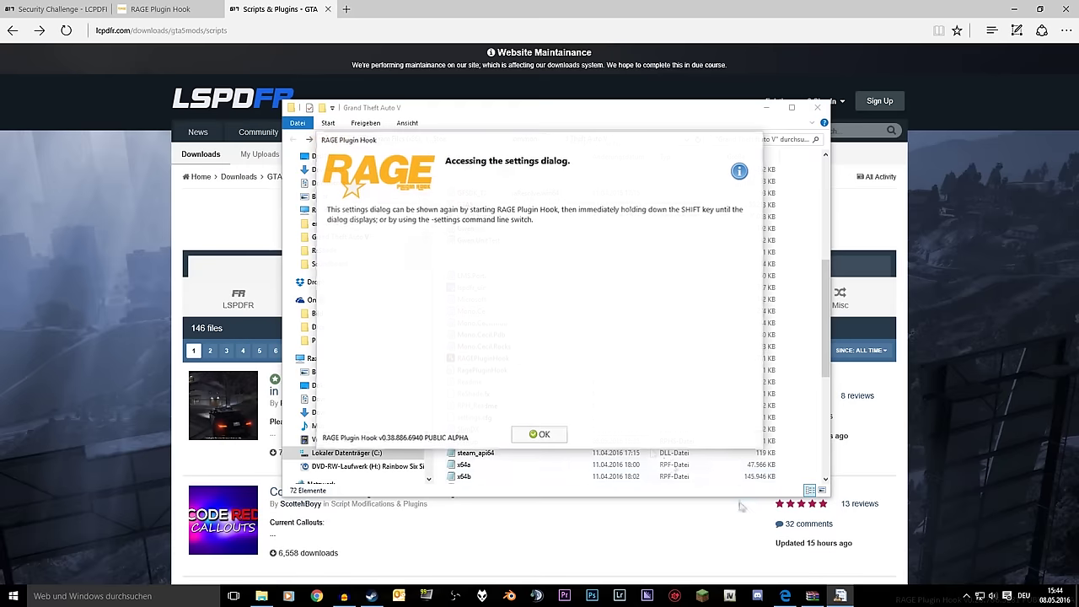
pyautogui.click(539, 434)
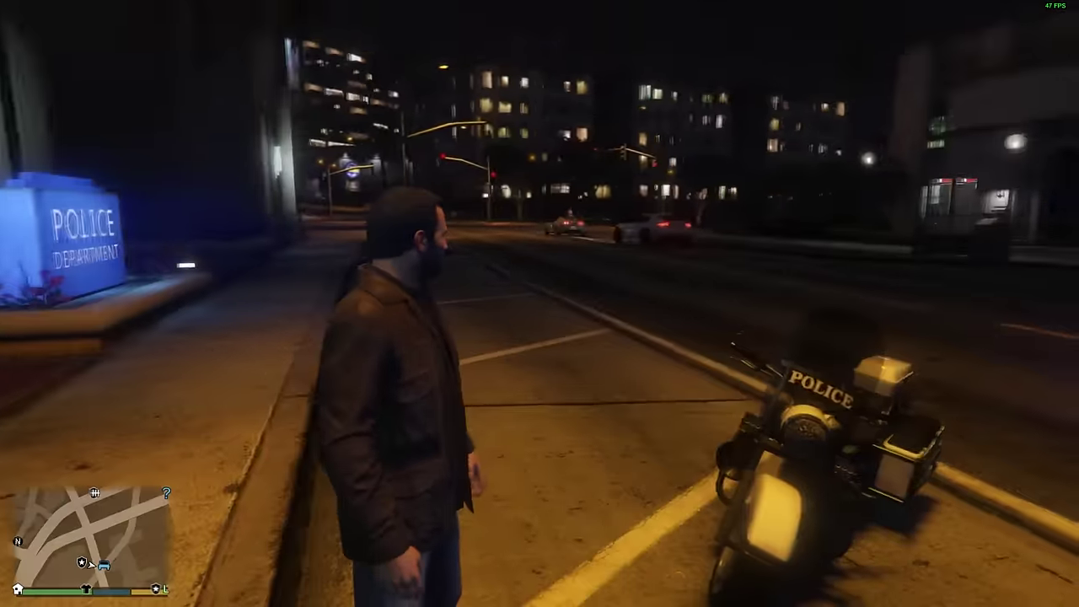
# - Look up the police station markers (Polizeirevier) on the in-game map and return to the game
pyautogui.press('w')
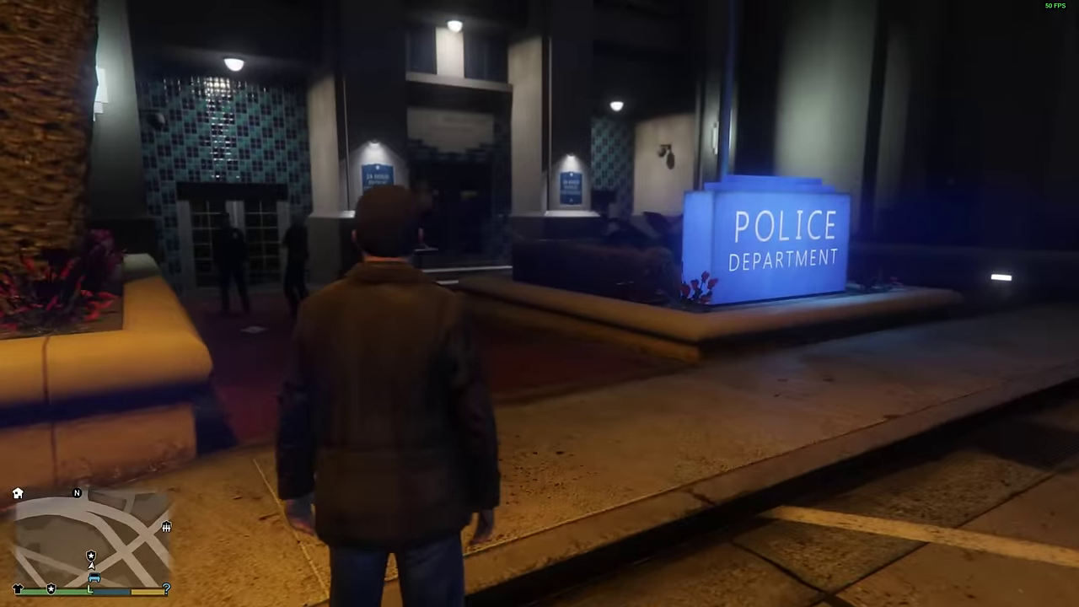
pyautogui.press('Escape')
pyautogui.scroll(3, 528, 298)
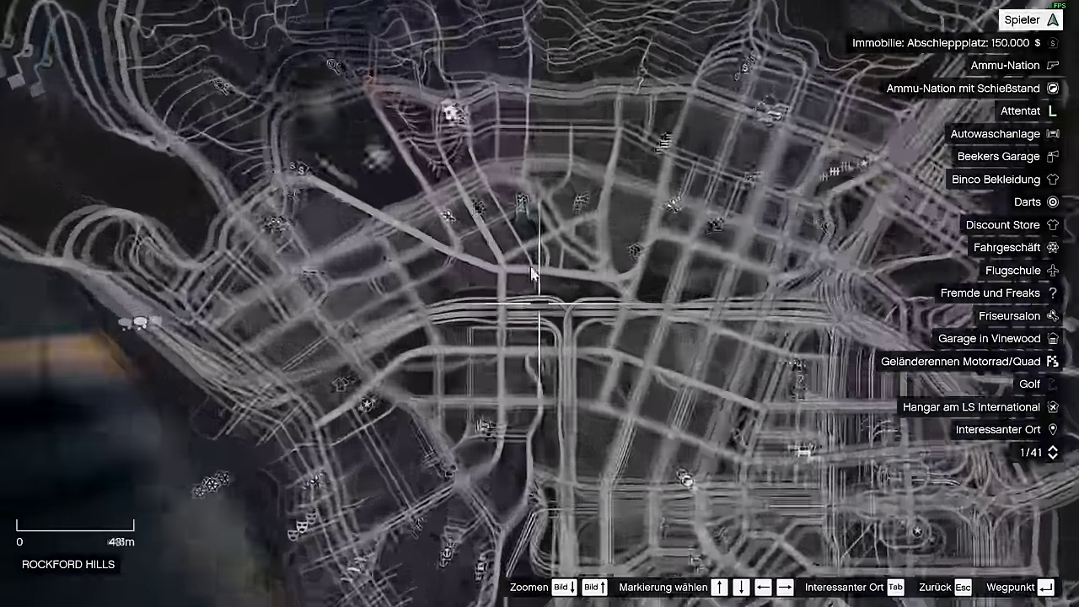
pyautogui.click(520, 180)
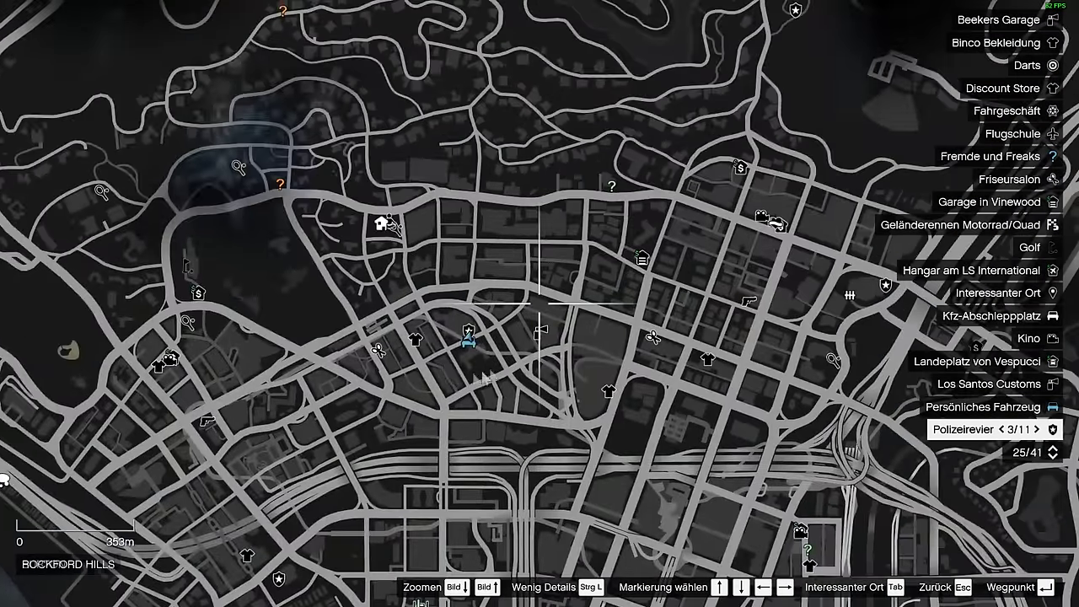
pyautogui.scroll(-3, 638, 323)
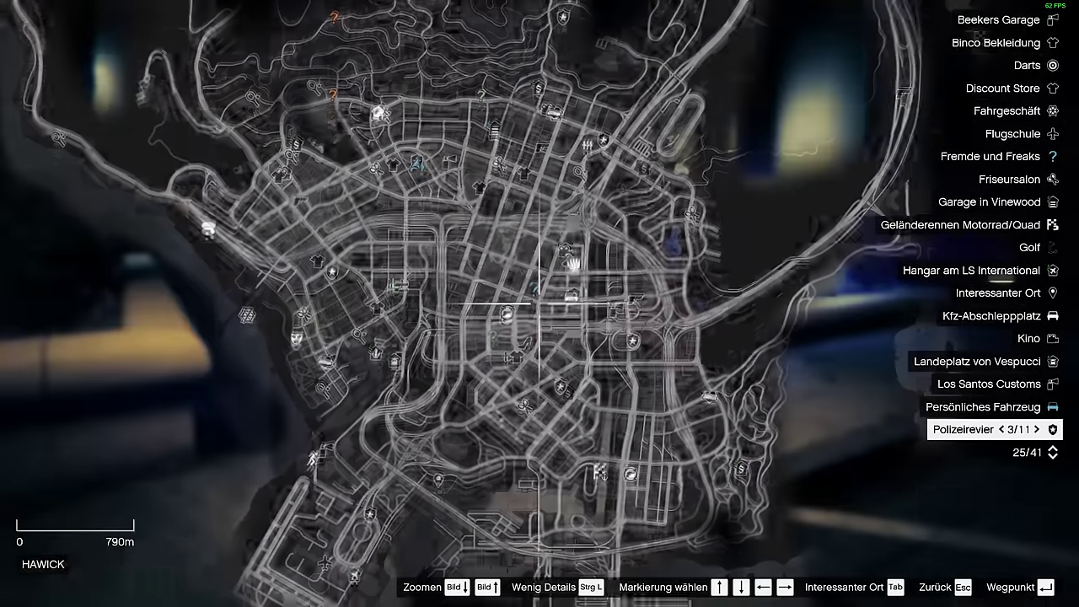
pyautogui.press('Escape')
pyautogui.press('Escape')
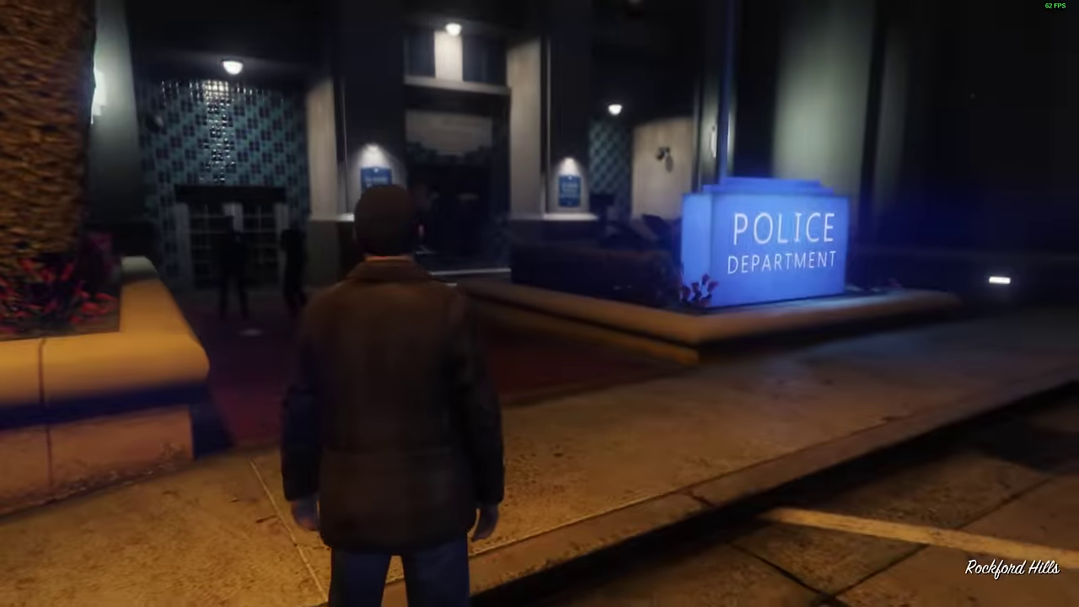
# - Walk up to the Rockford Hills police station's entrance door and enter the station to go on duty
pyautogui.press('w')
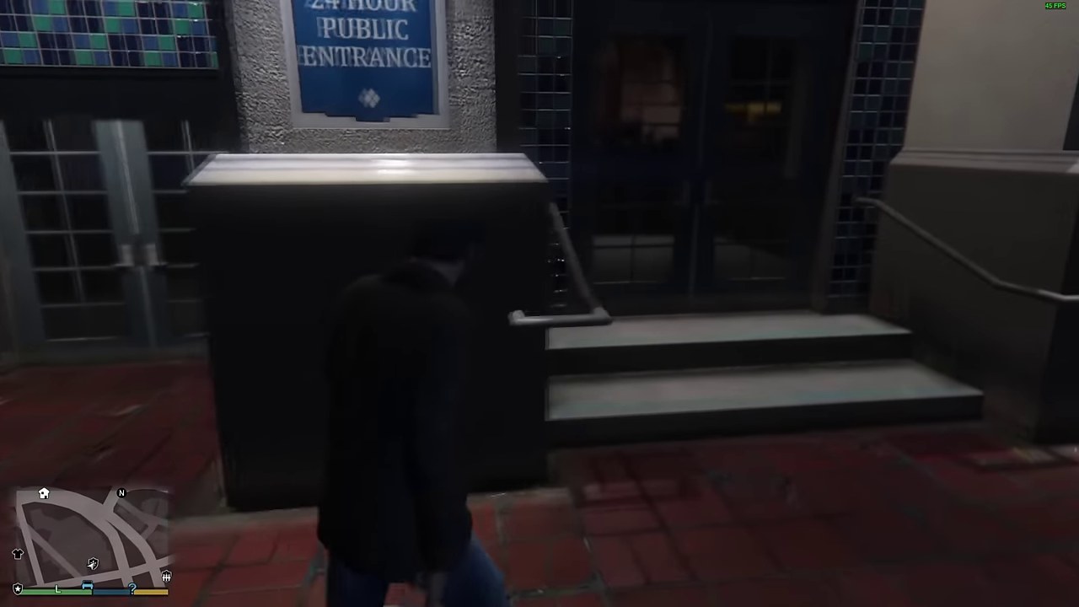
pyautogui.press('w')
pyautogui.press('w')
pyautogui.press('BackSpace')
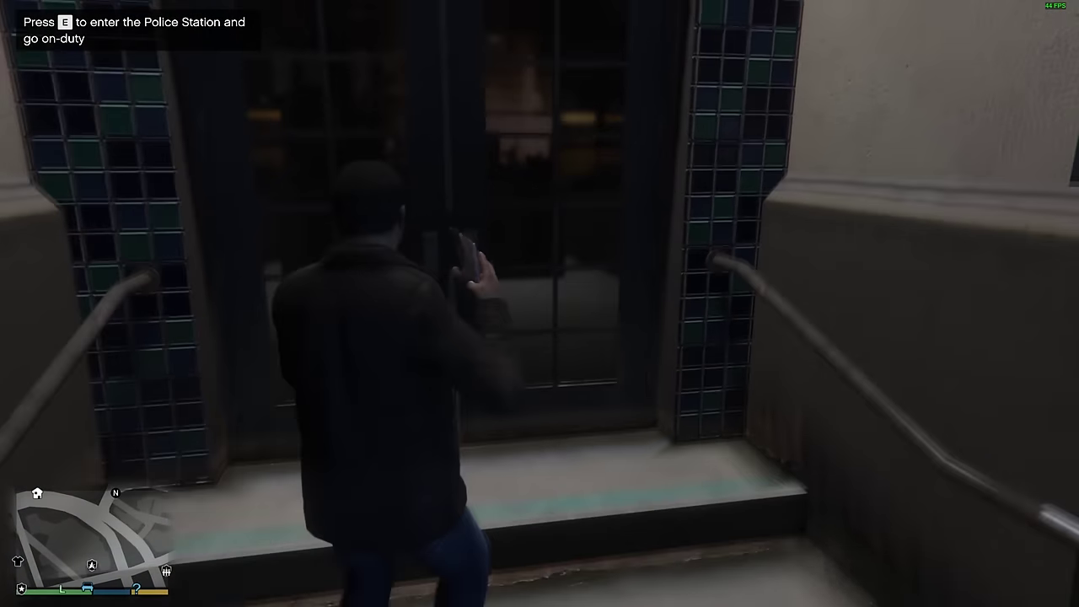
pyautogui.press('s')
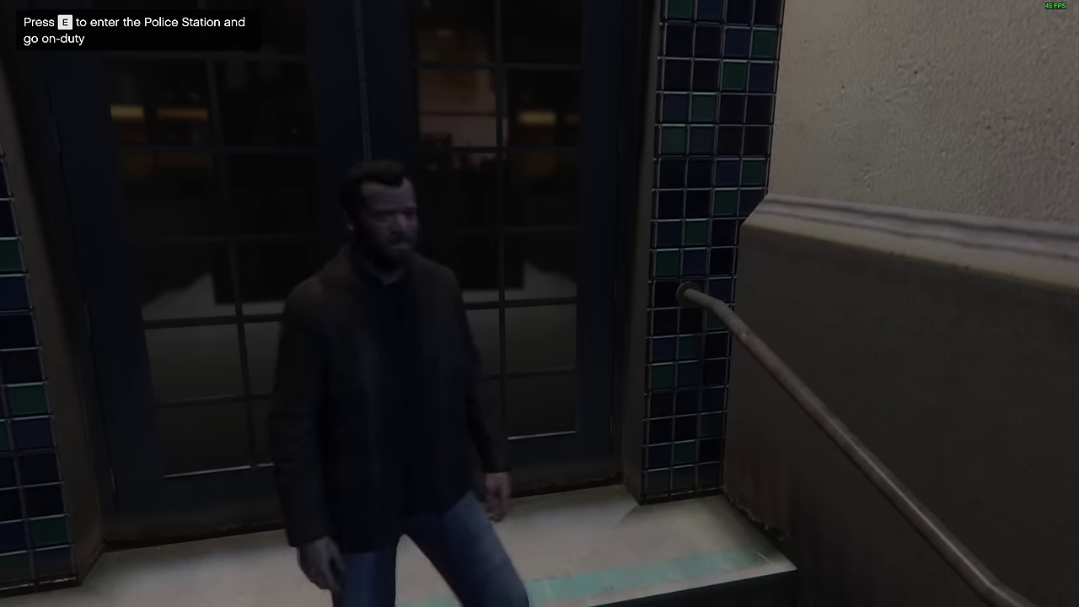
pyautogui.press('w')
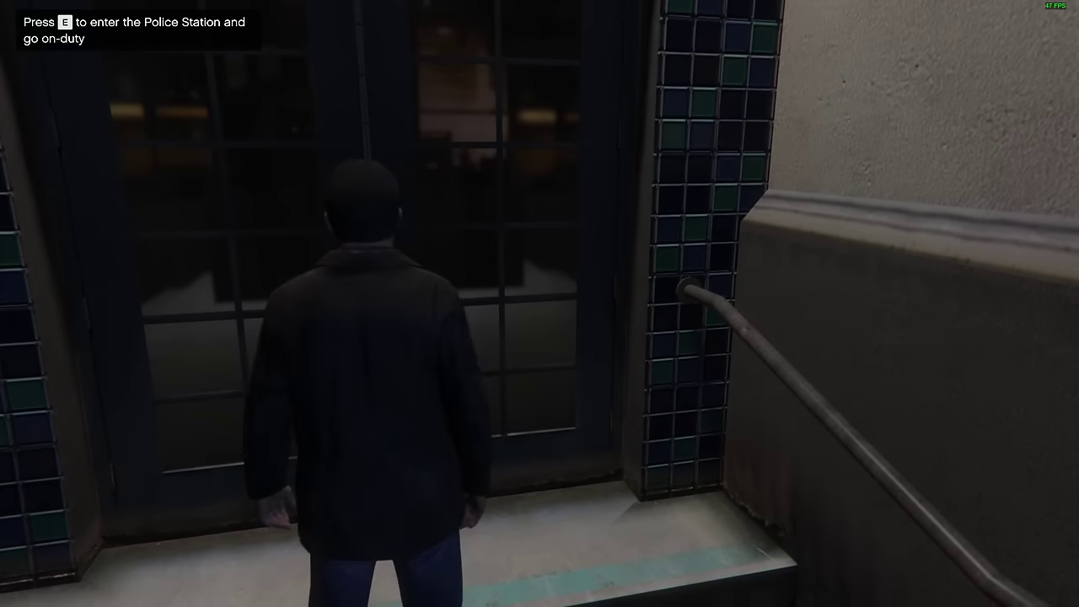
pyautogui.press('e')
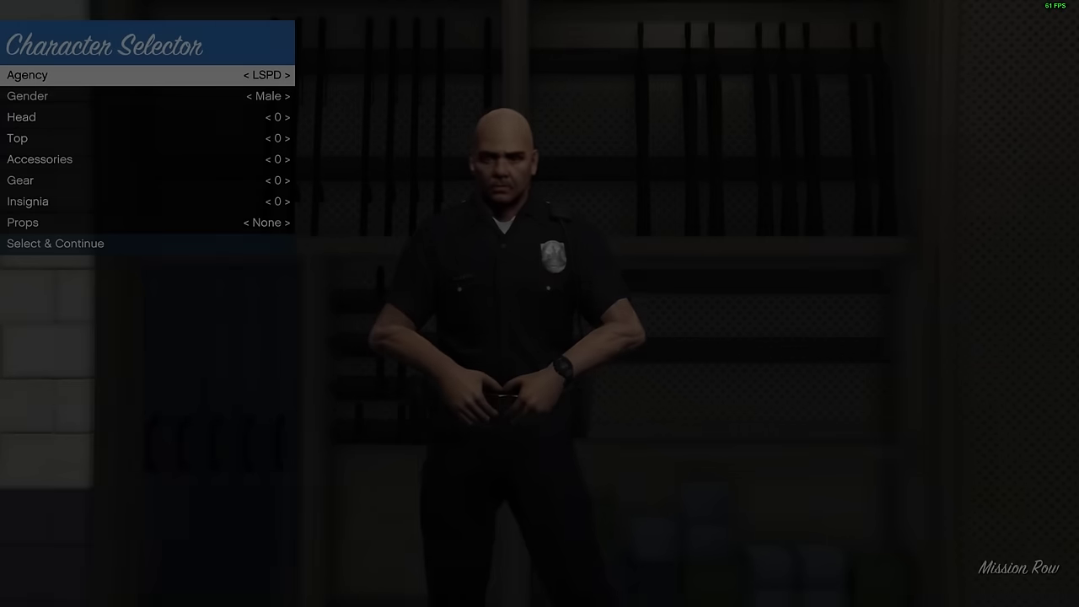
# - Browse the agencies and their uniforms in the Character Selector, including DOA, IAA, NOOSE, ASU and SAPR, and return to LSPD
pyautogui.press('Down')
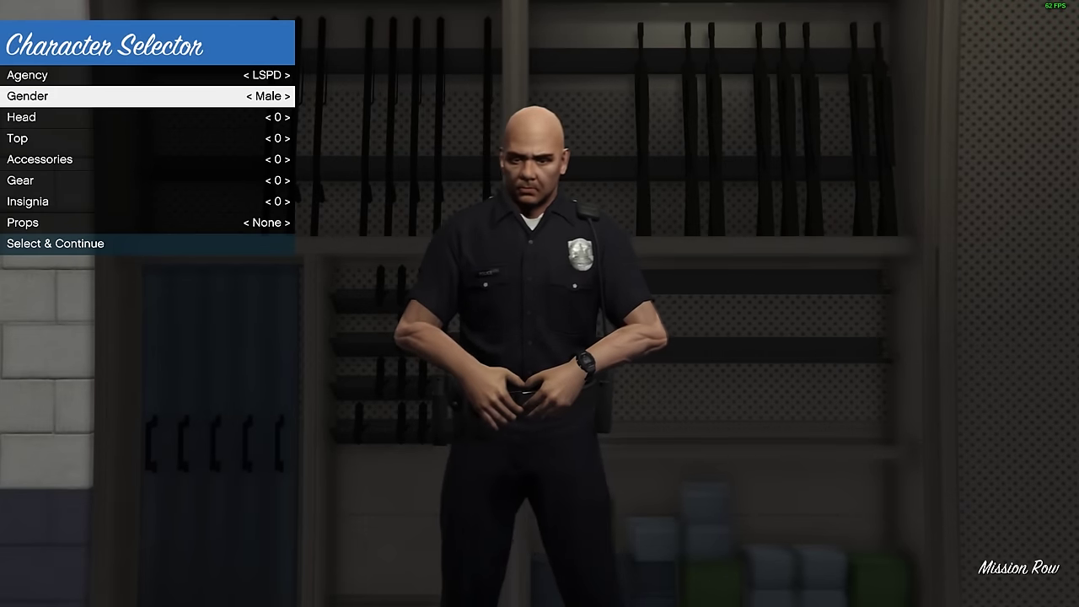
pyautogui.press('Up')
pyautogui.press('Left')
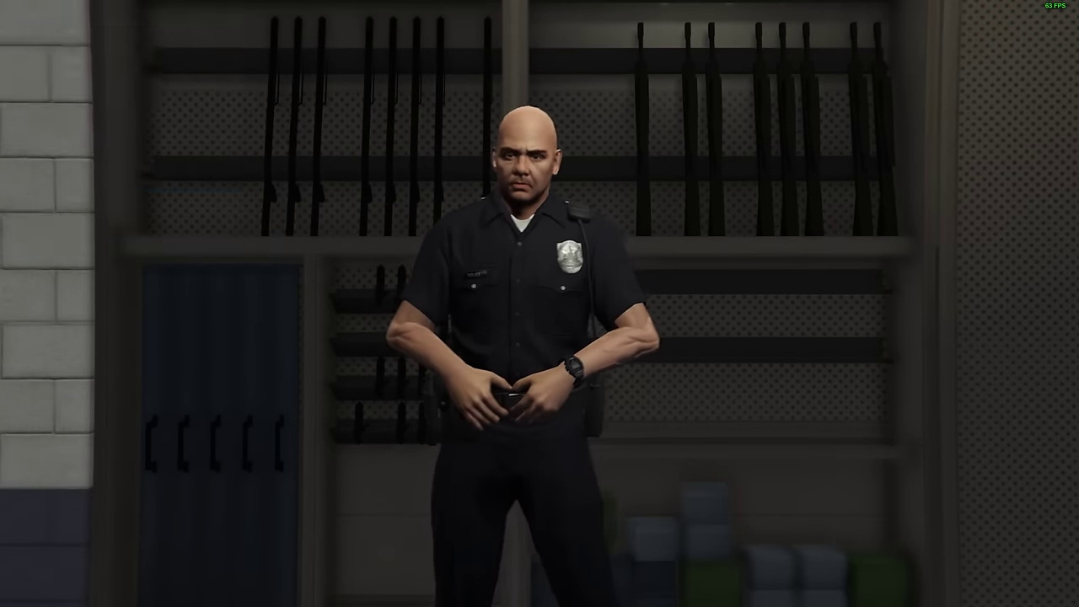
pyautogui.press('Left')
pyautogui.press('Right')
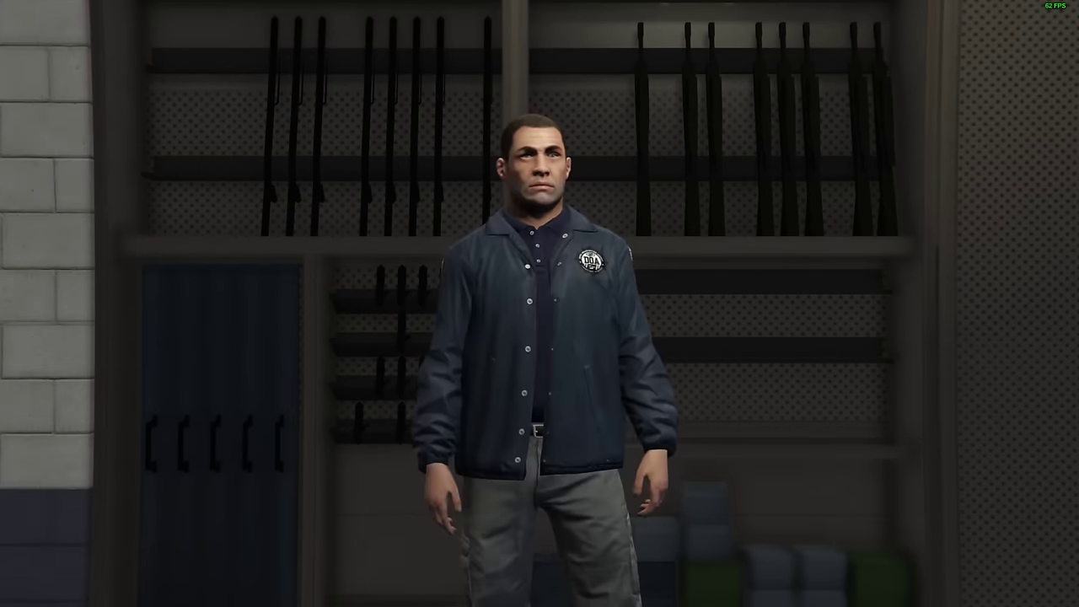
pyautogui.press('Right')
pyautogui.press('Right')
pyautogui.press('Right')
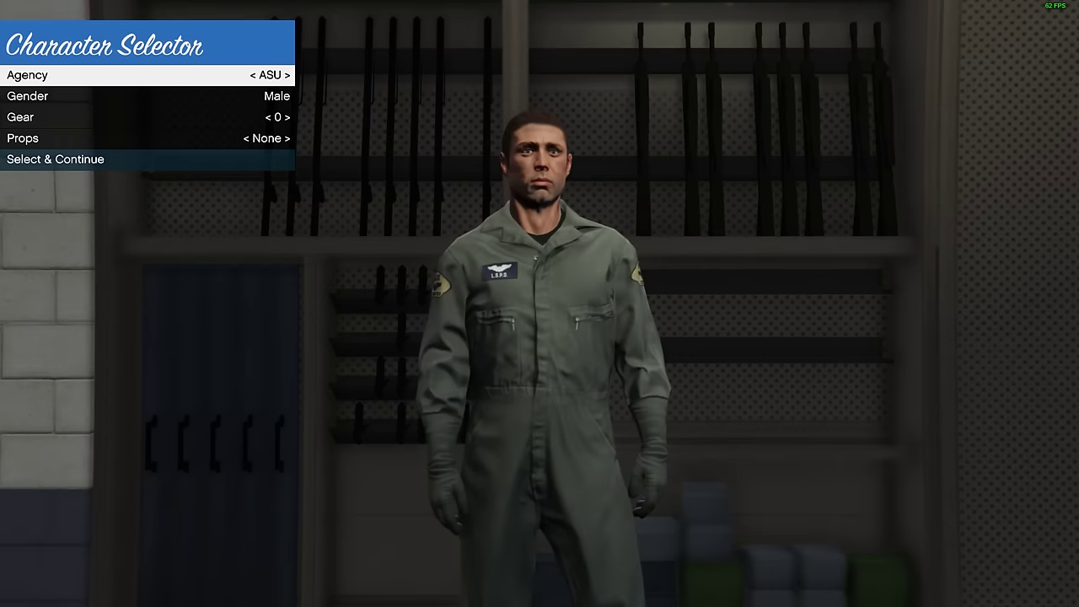
pyautogui.press('Left')
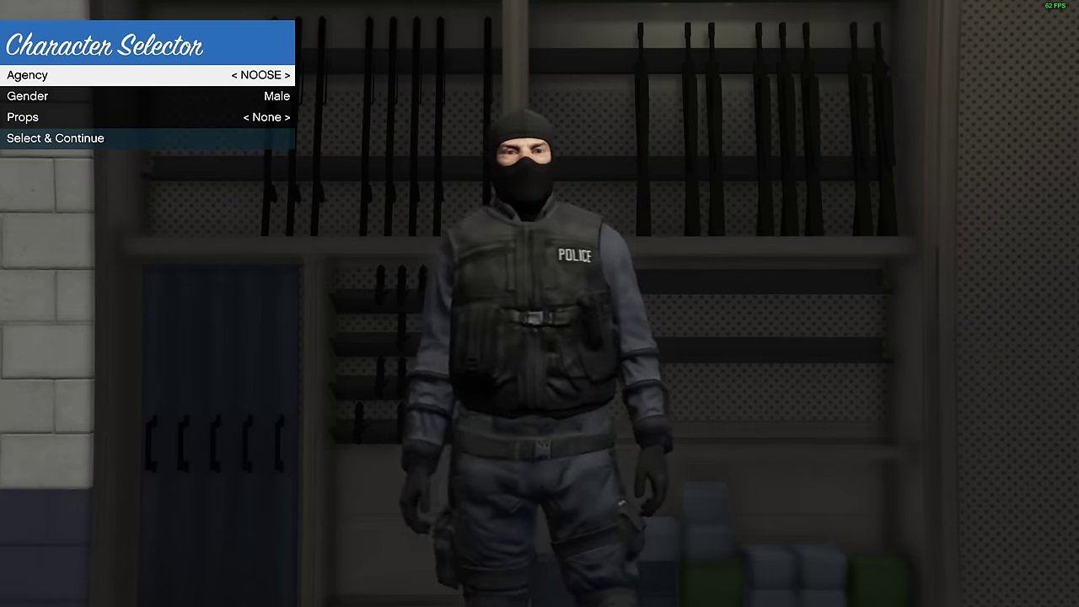
pyautogui.press('Left')
pyautogui.press('Left')
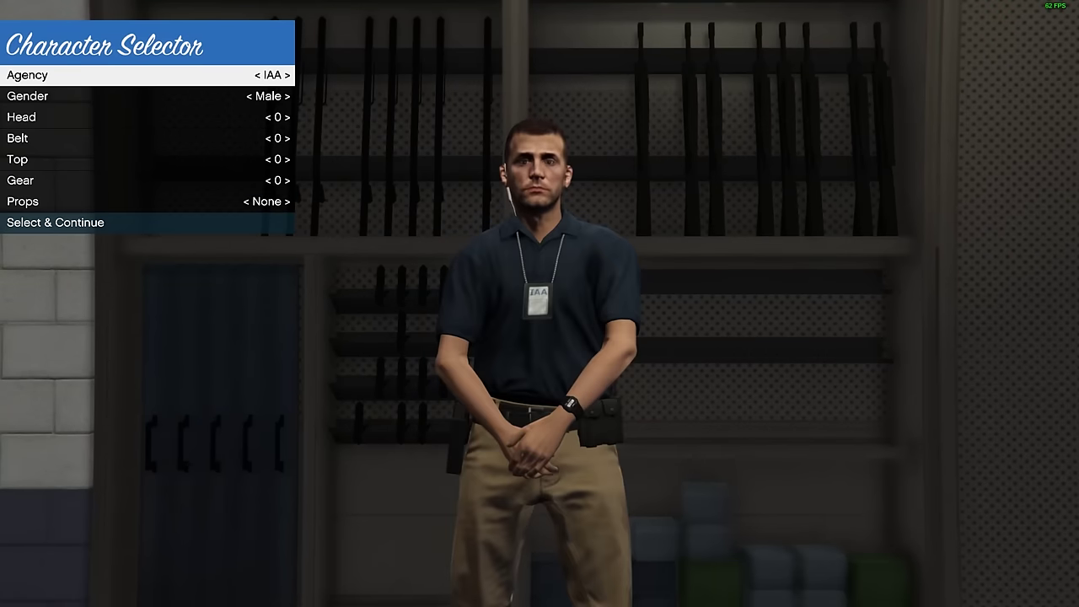
pyautogui.press('Left')
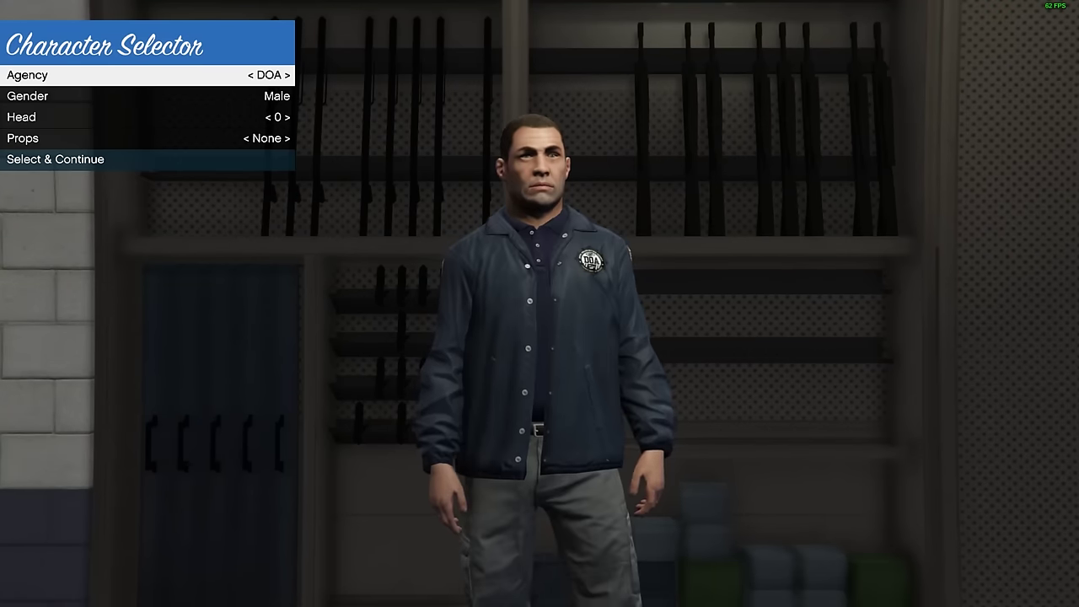
pyautogui.press('Left')
pyautogui.press('Left')
pyautogui.press('Left')
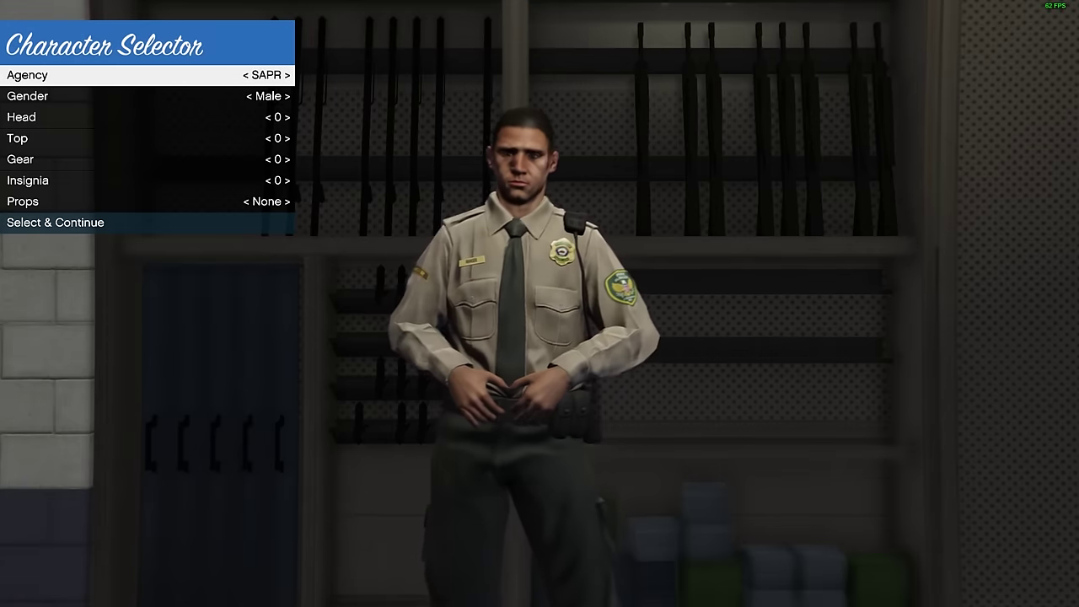
pyautogui.press('Left')
pyautogui.press('Right')
pyautogui.press('Left')
pyautogui.press('Left')
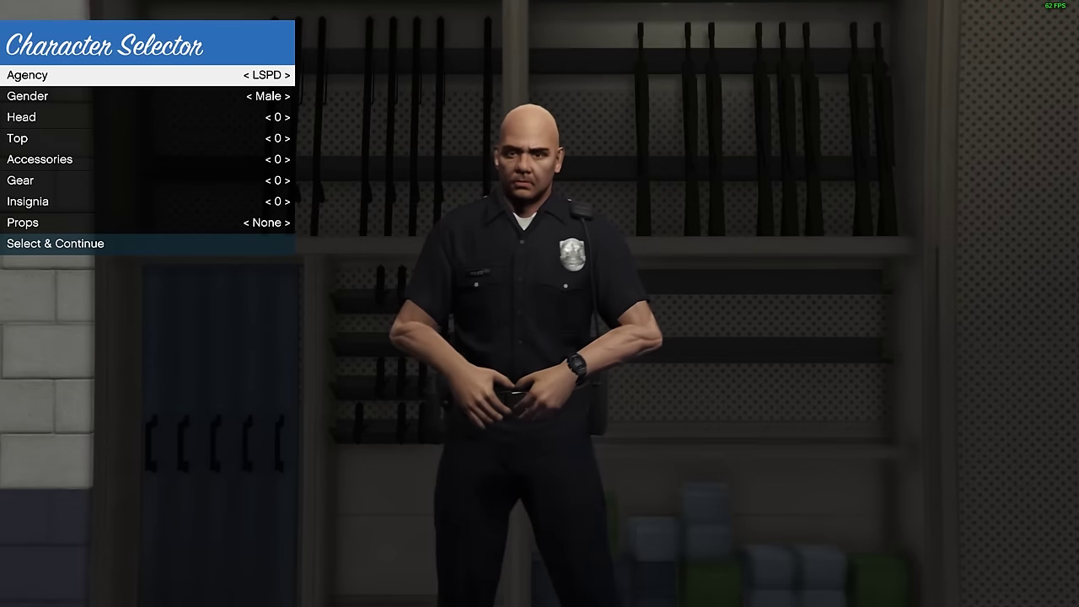
# - Preview the female LSPD officer and switch the gender back to Male
pyautogui.press('Down')
pyautogui.press('Right')
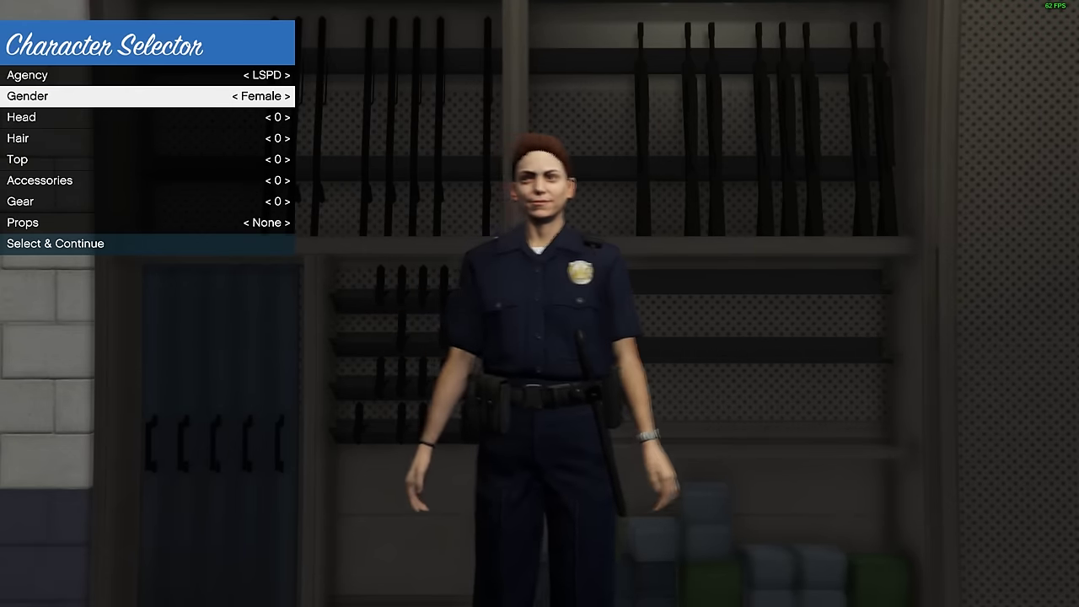
pyautogui.press('Right')
pyautogui.press('Right')
pyautogui.press('Right')
# - Compare the officer's head variants and set the head to 1
pyautogui.press('Down')
pyautogui.press('Right')
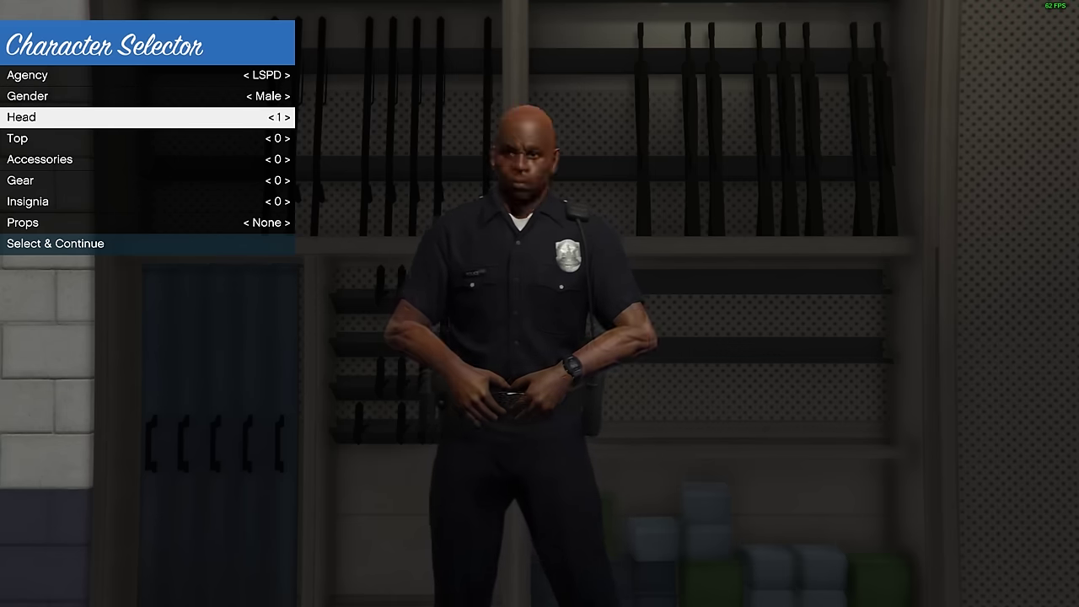
pyautogui.press('Left')
pyautogui.press('Right')
# - Set the officer's accessories to 2 and confirm the character to continue to the vehicle selection
pyautogui.press('Down')
pyautogui.press('Down')
pyautogui.press('Left')
pyautogui.press('Left')
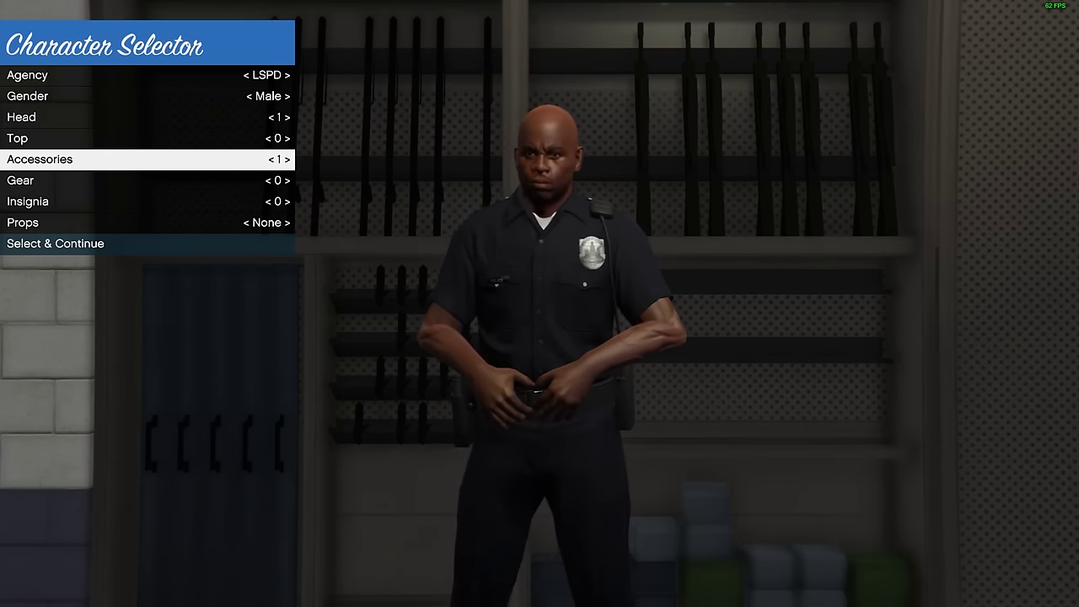
pyautogui.press('Right')
pyautogui.press('Down')
pyautogui.press('Down')
pyautogui.press('Down')
pyautogui.press('Down')
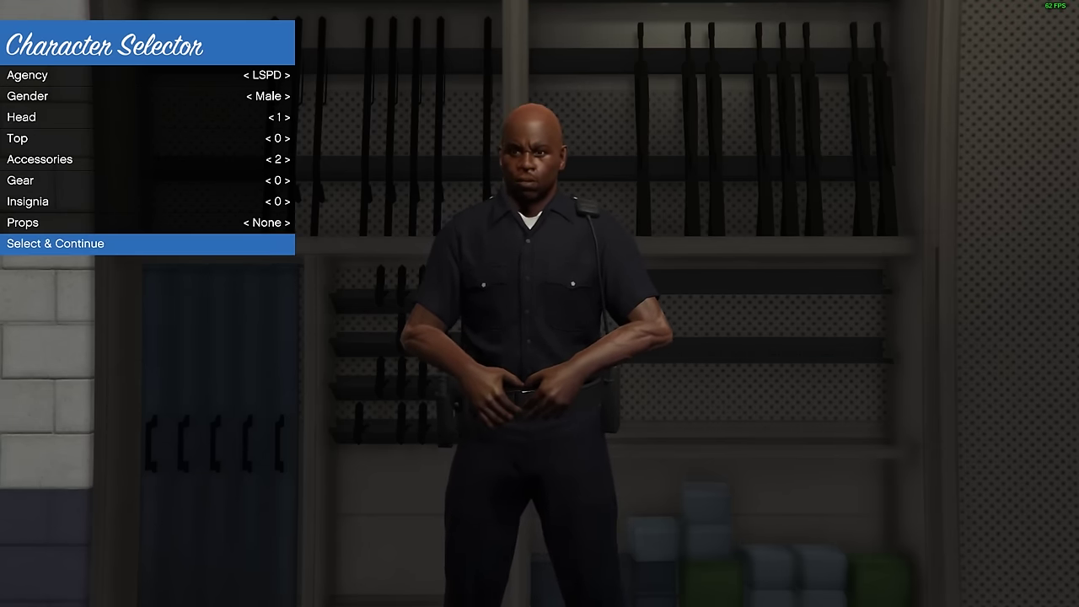
pyautogui.press('Return')
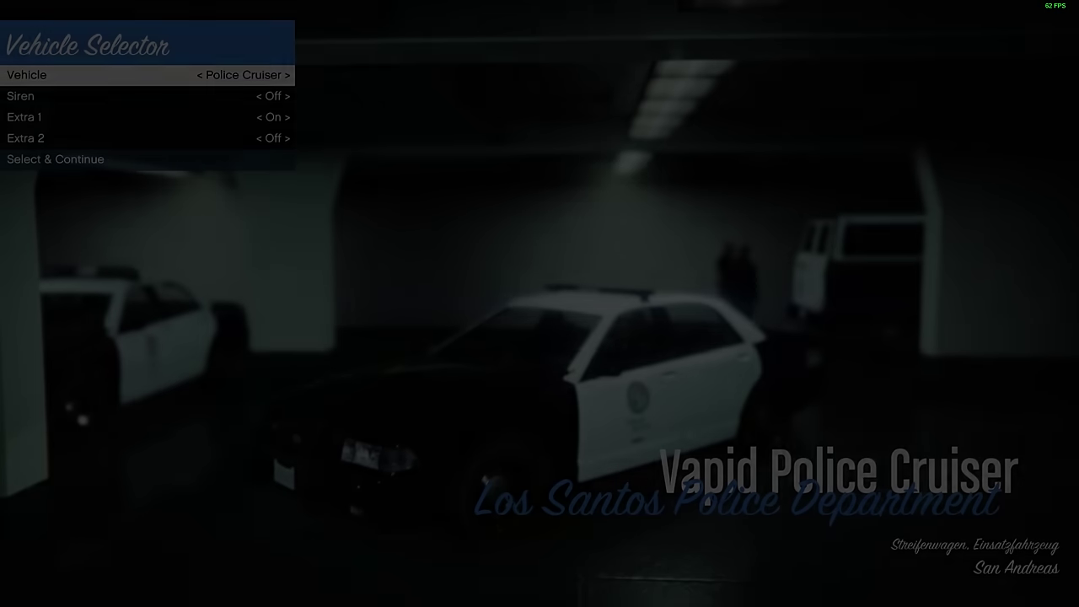
# - Look through the available police vehicles and continue with the LSPD Police Cruiser
pyautogui.press('Right')
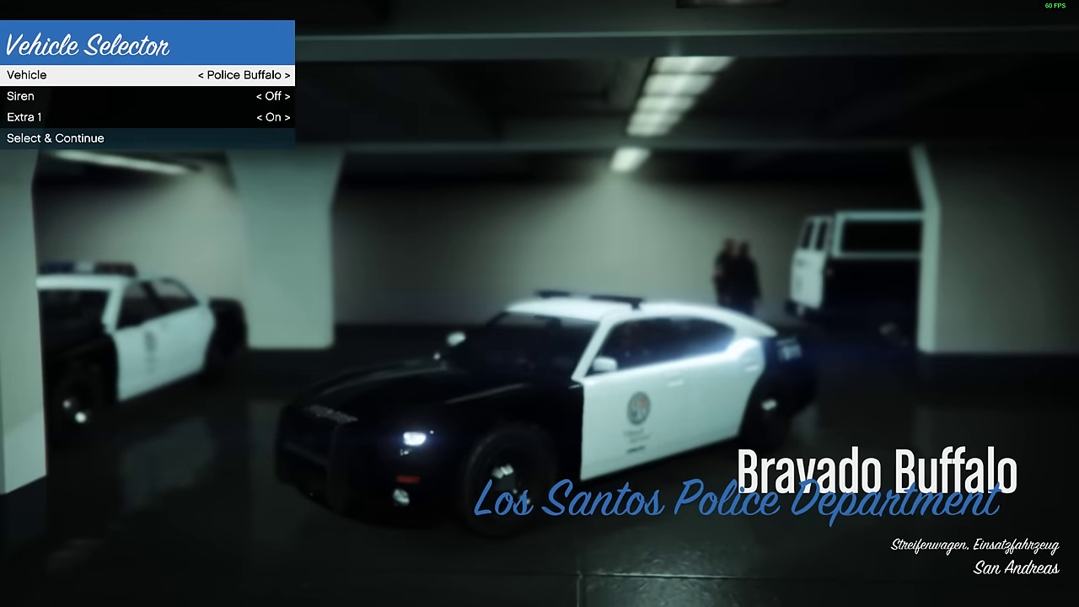
pyautogui.press('Right')
pyautogui.press('Right')
pyautogui.press('Right')
pyautogui.press('Right')
pyautogui.press('Right')
pyautogui.press('Right')
pyautogui.press('Right')
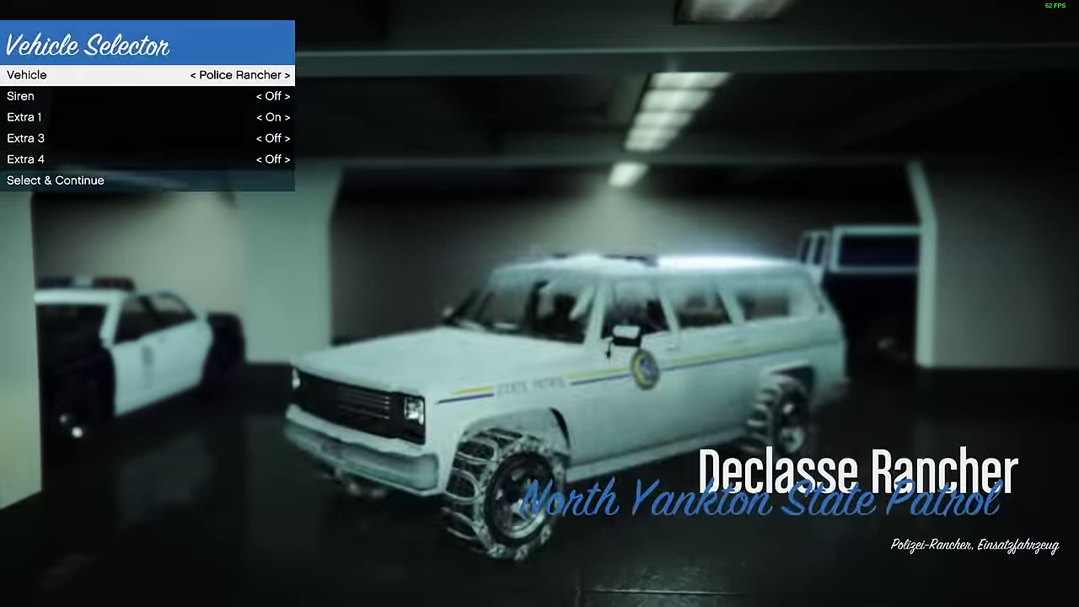
pyautogui.press('Right')
pyautogui.press('Right')
pyautogui.press('Right')
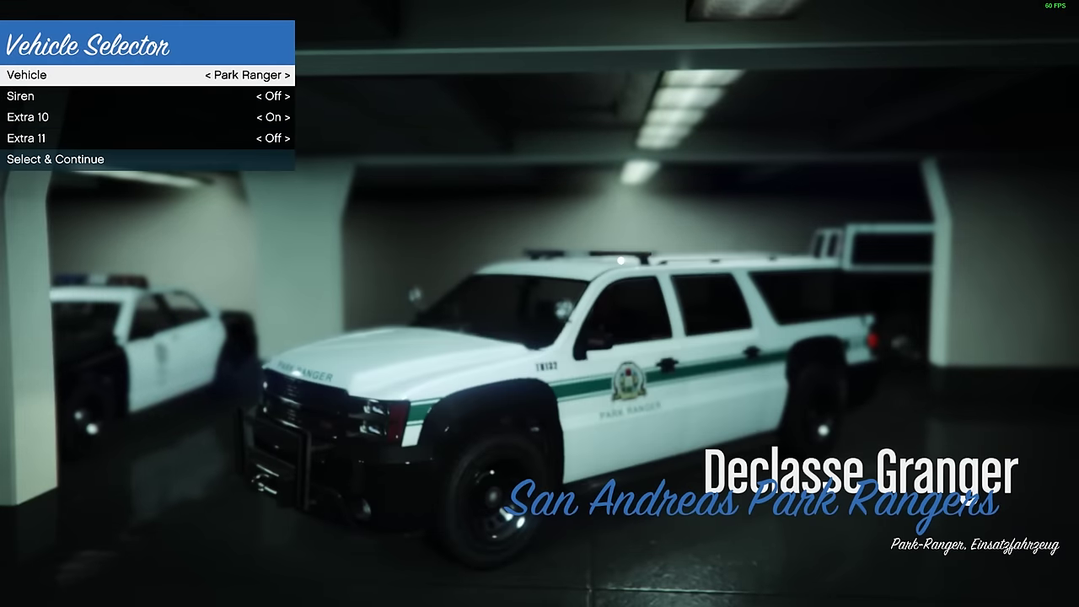
pyautogui.press('Right')
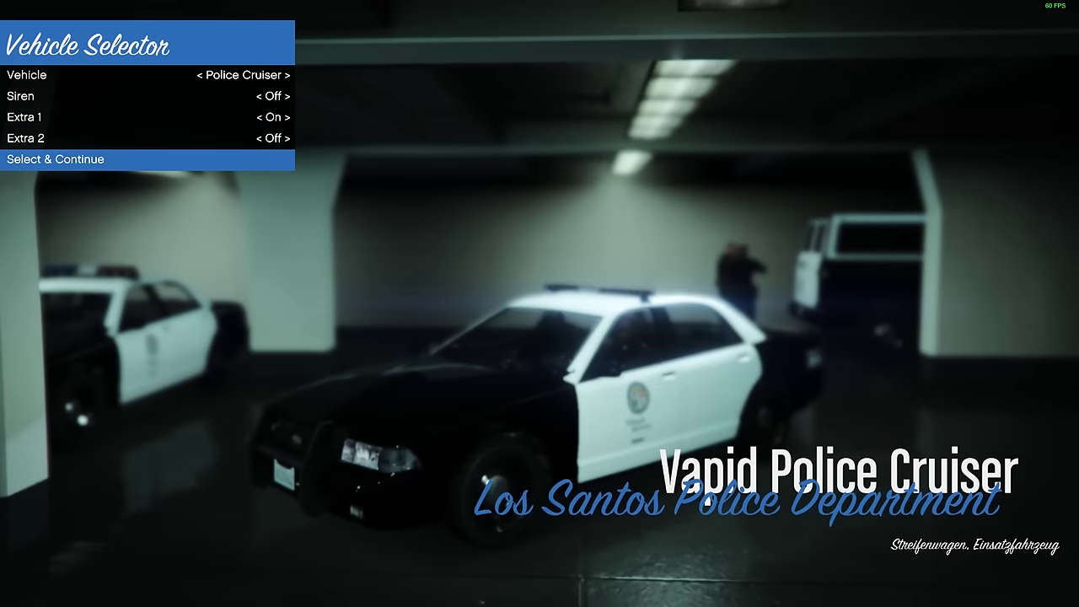
pyautogui.press('Return')
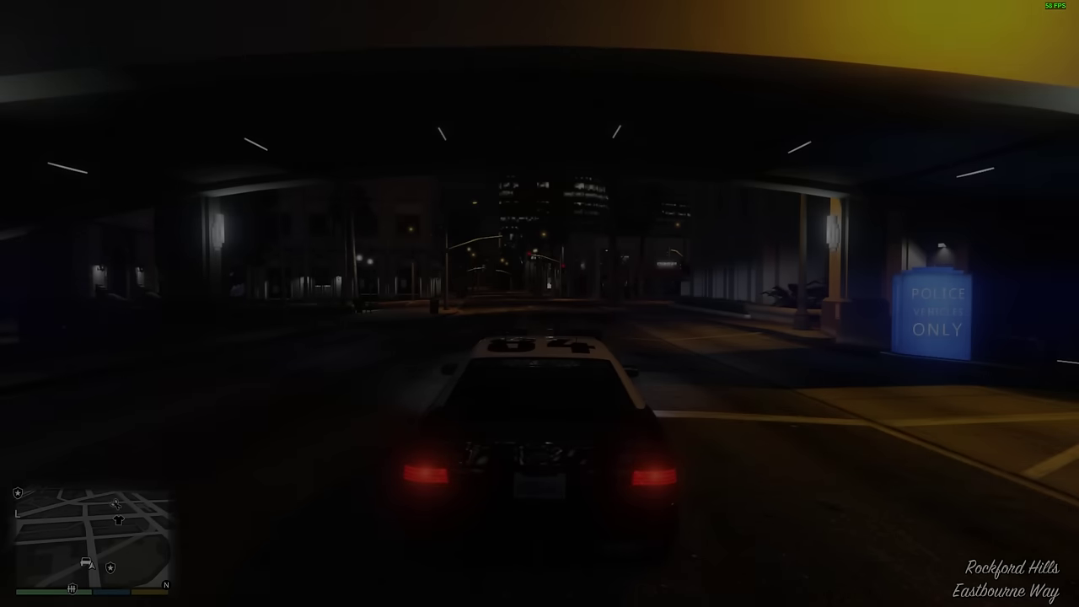
# - Drive the cruiser away from the station along Eastbourne Way, briefly using the emergency lights, and turn right onto Rockford Drive
pyautogui.press('w')
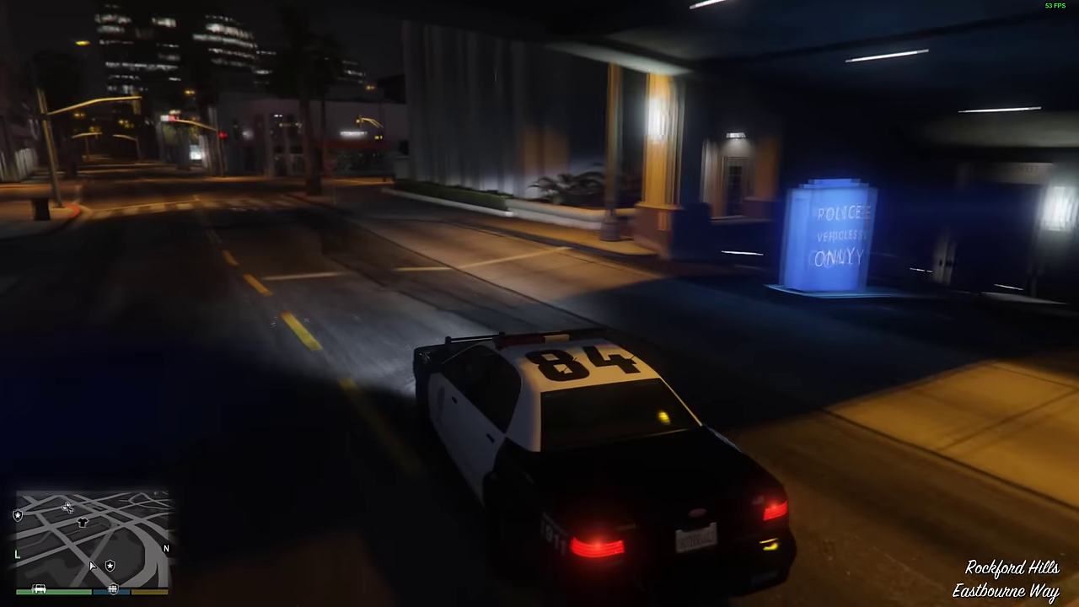
pyautogui.press('e')
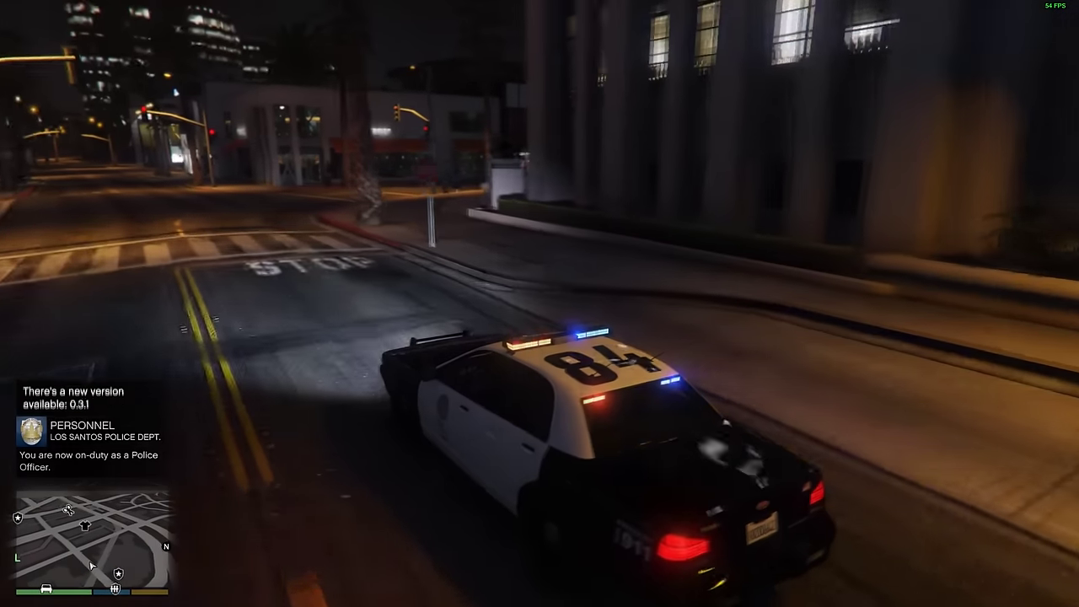
pyautogui.press('d')
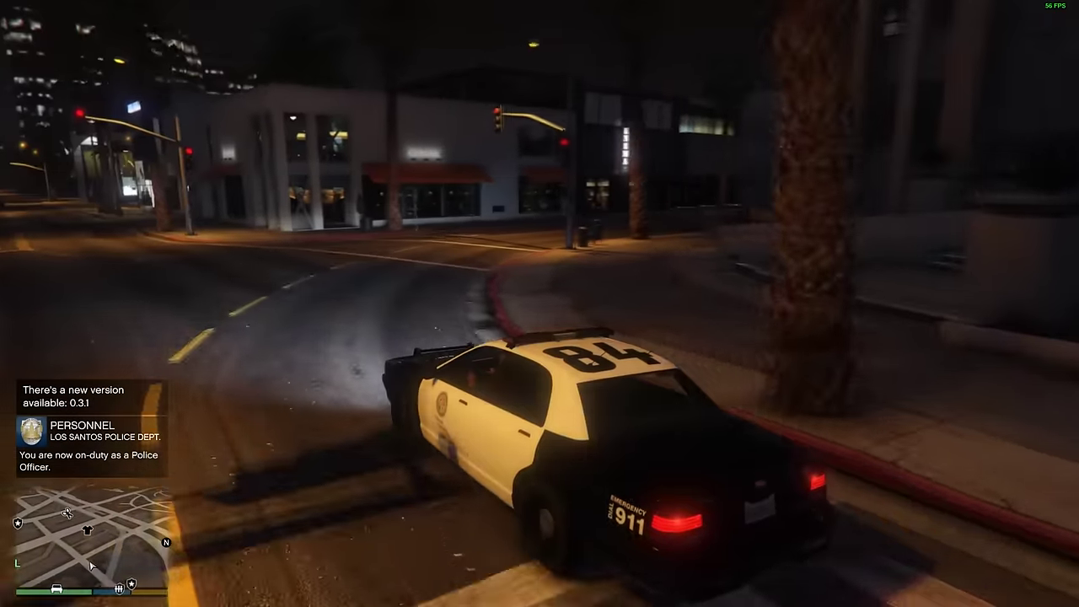
pyautogui.press('d')
pyautogui.press('w')
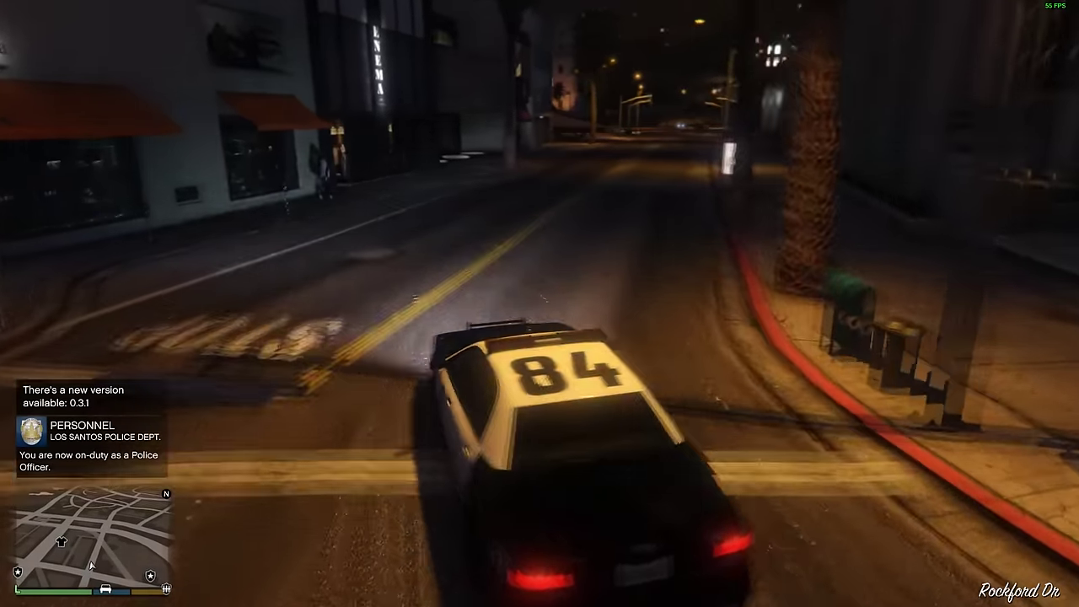
pyautogui.press('d')
pyautogui.press('w')
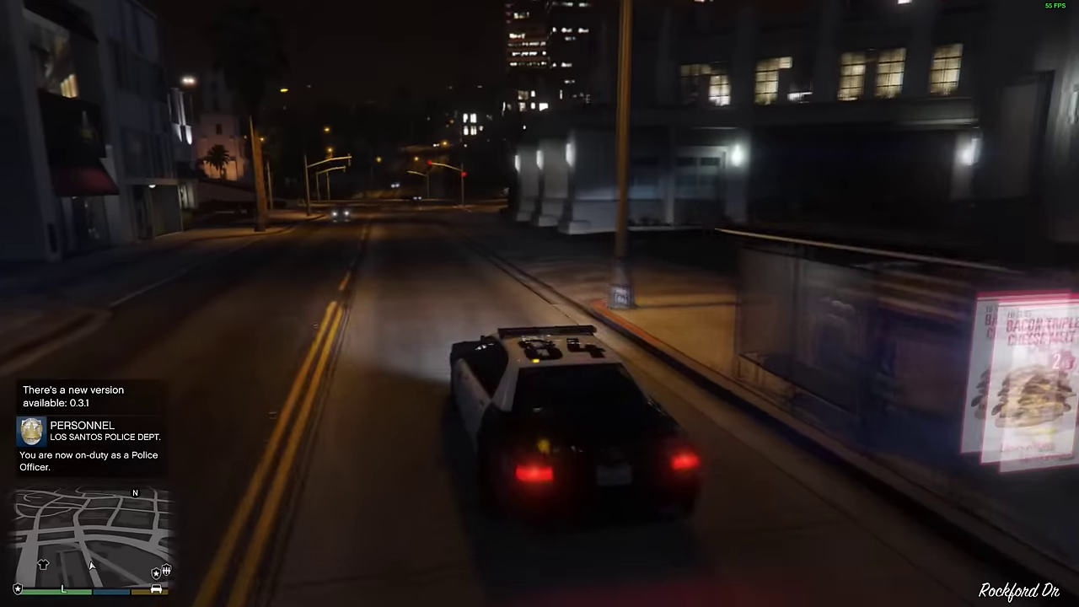
# - Patrol along Rockford Drive and South Boulevard Del Perro up to the Portola Drive intersection
pyautogui.press('v')
pyautogui.press('v')
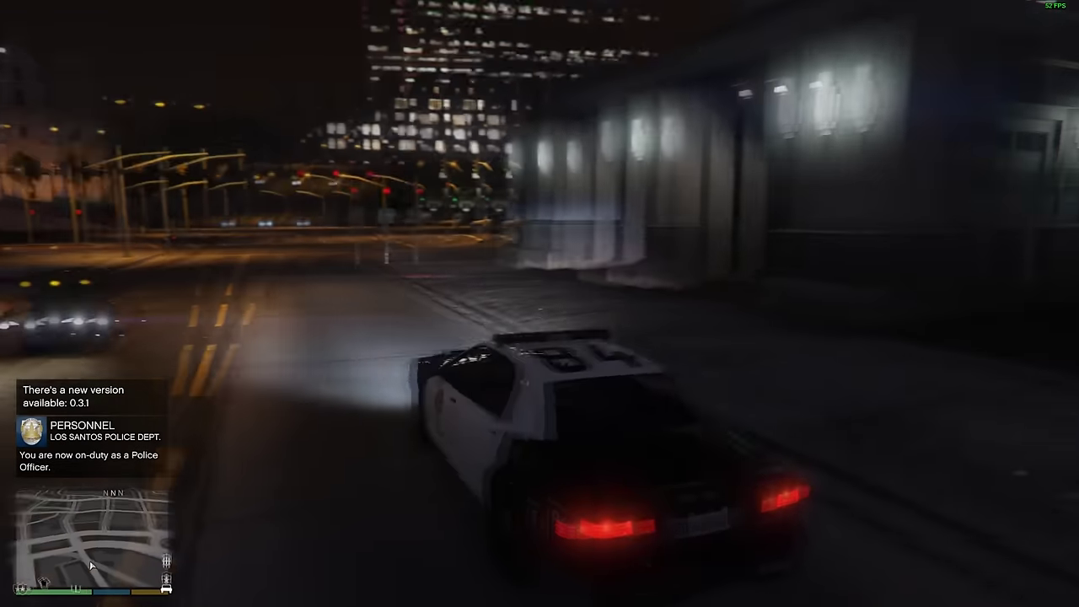
pyautogui.press('w')
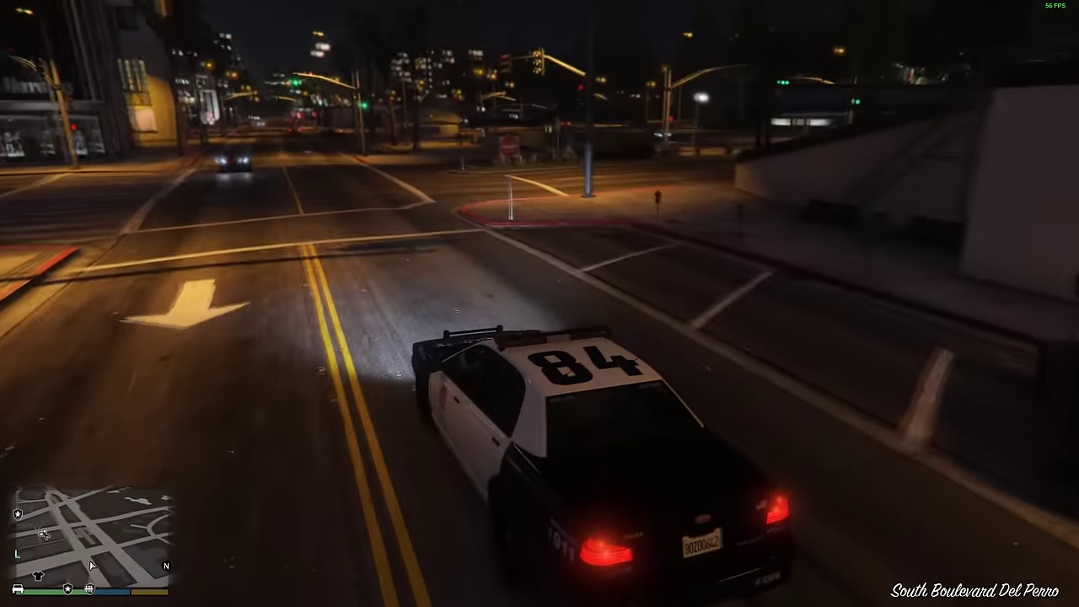
pyautogui.press('w')
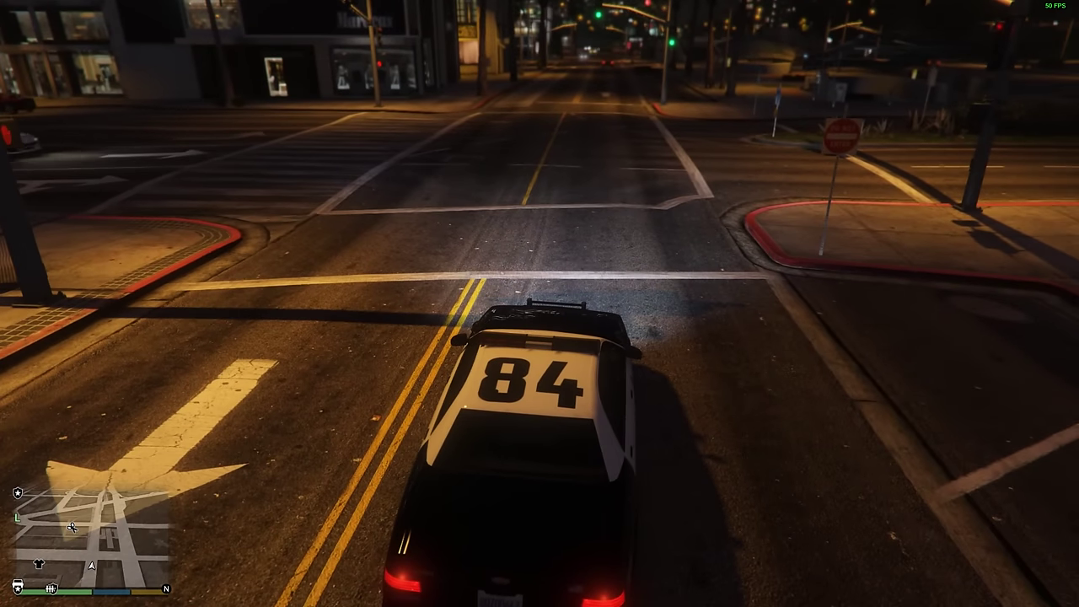
pyautogui.press('w')
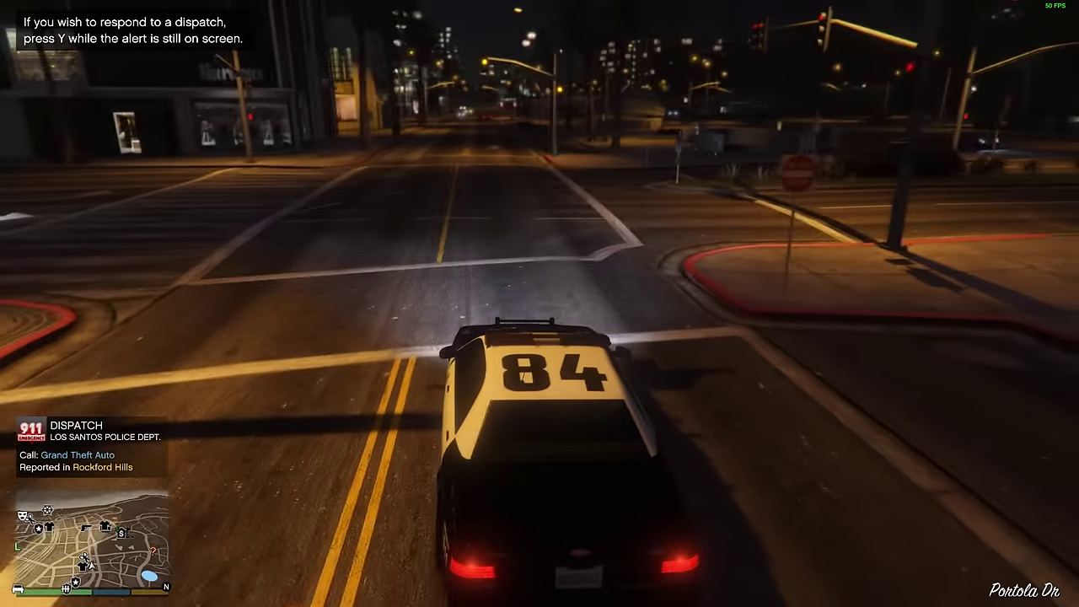
# - Turn the cruiser at the Portola Drive intersection and follow the divided main road past the shops
pyautogui.press('w')
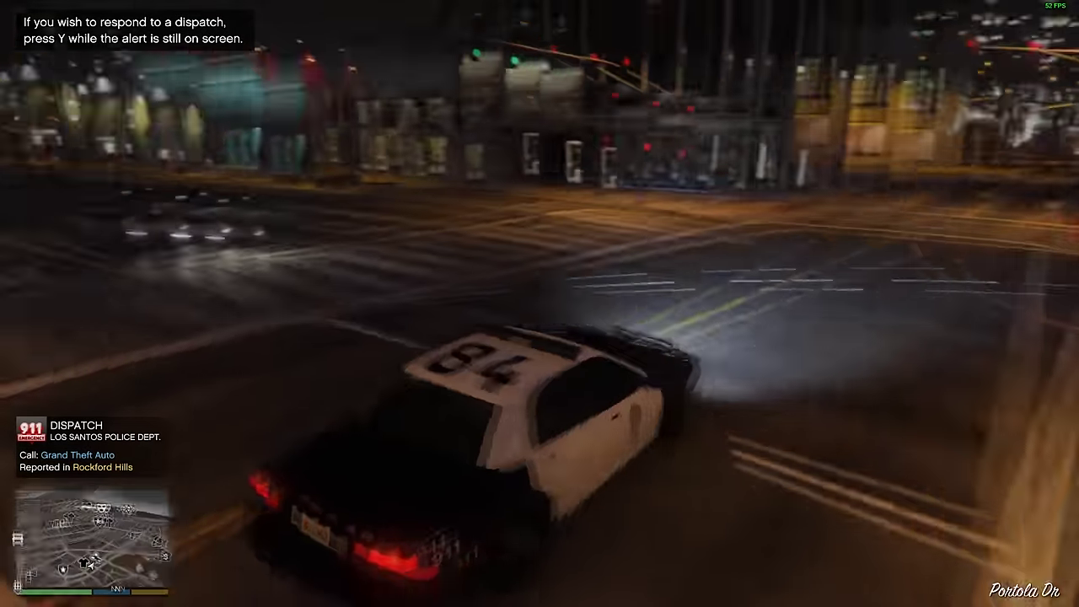
pyautogui.press('w')
pyautogui.press('a')
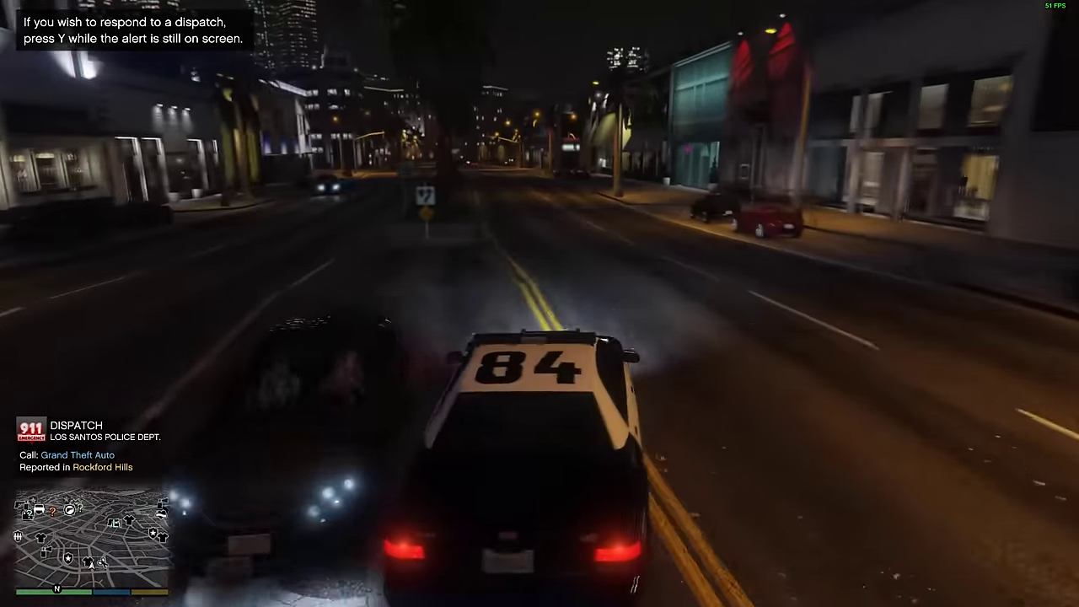
pyautogui.press('v')
pyautogui.press('v')
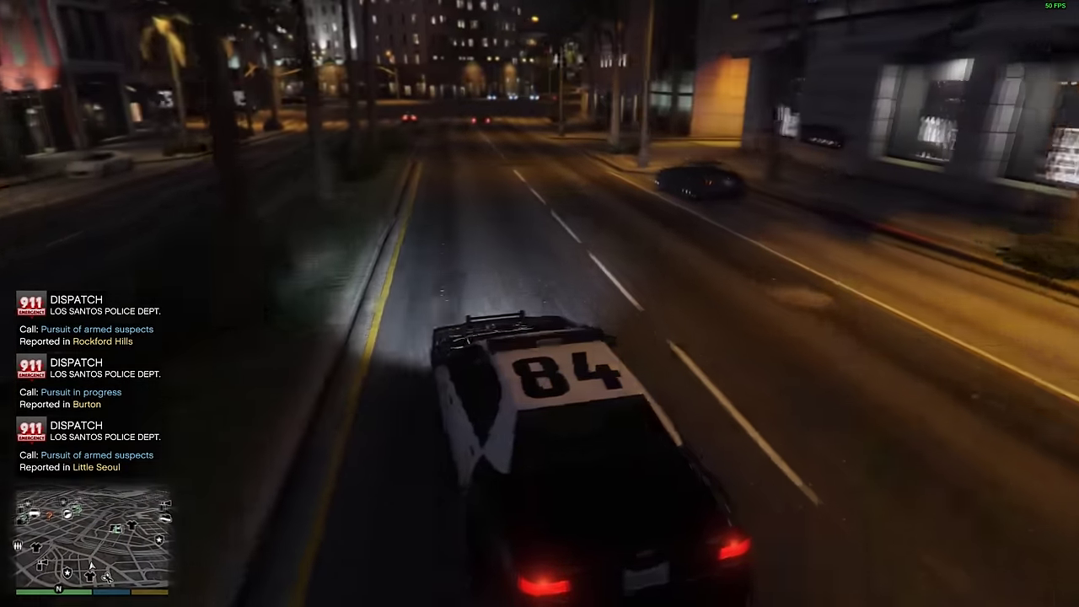
# - Continue the patrol past the waiting traffic and across the large intersection to Palomino Avenue
pyautogui.press('w')
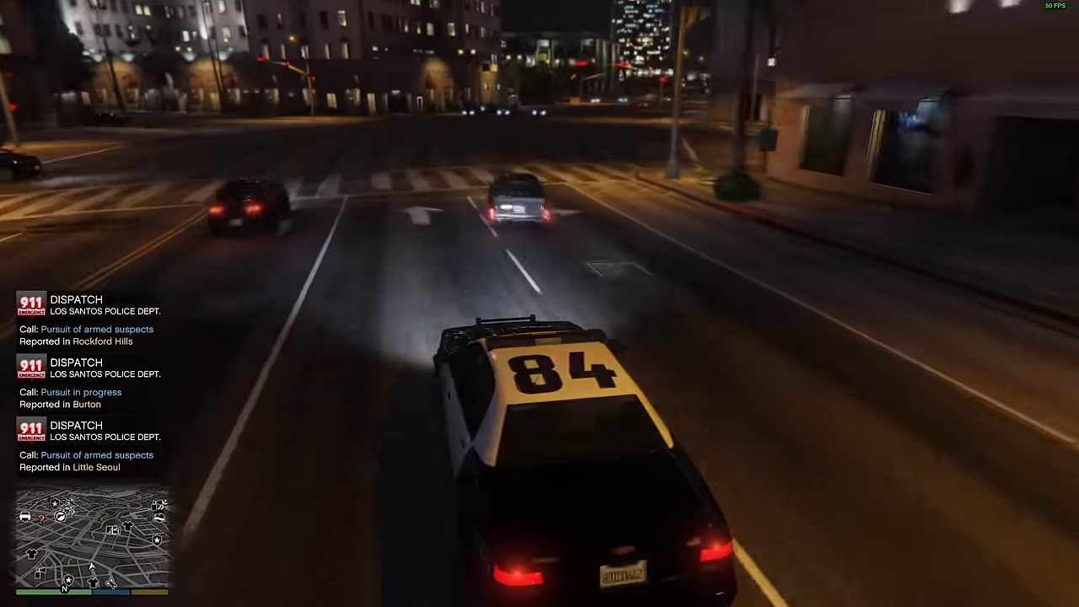
pyautogui.press('w')
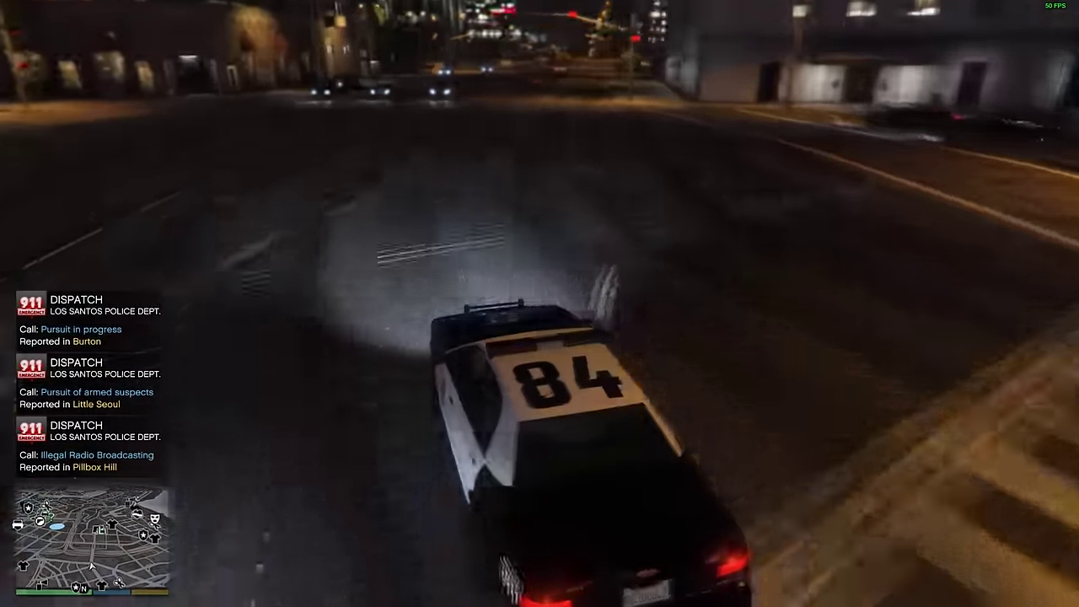
pyautogui.press('w')
pyautogui.press('w')
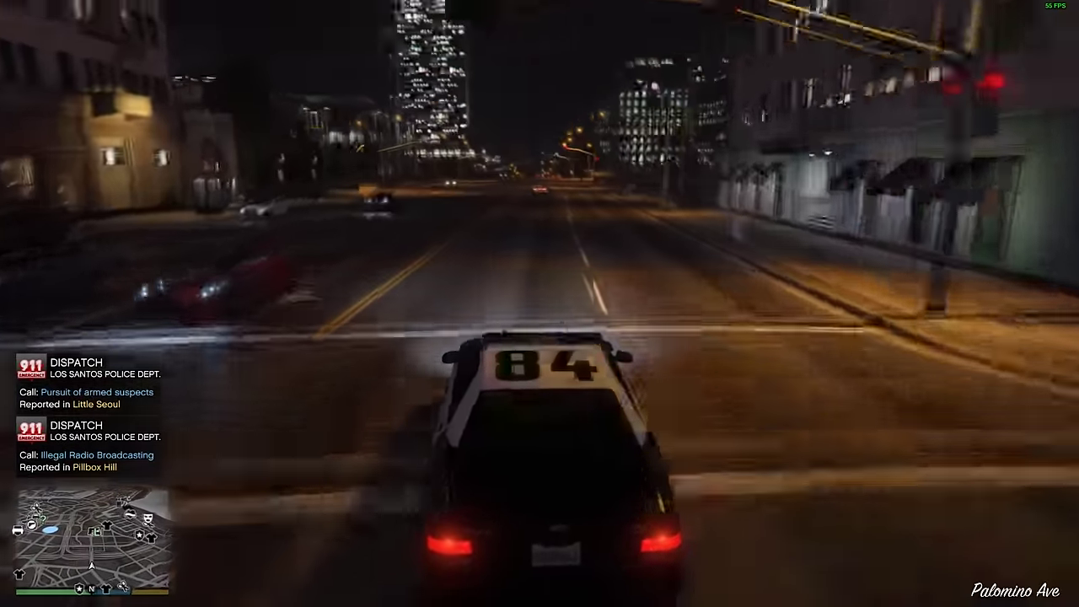